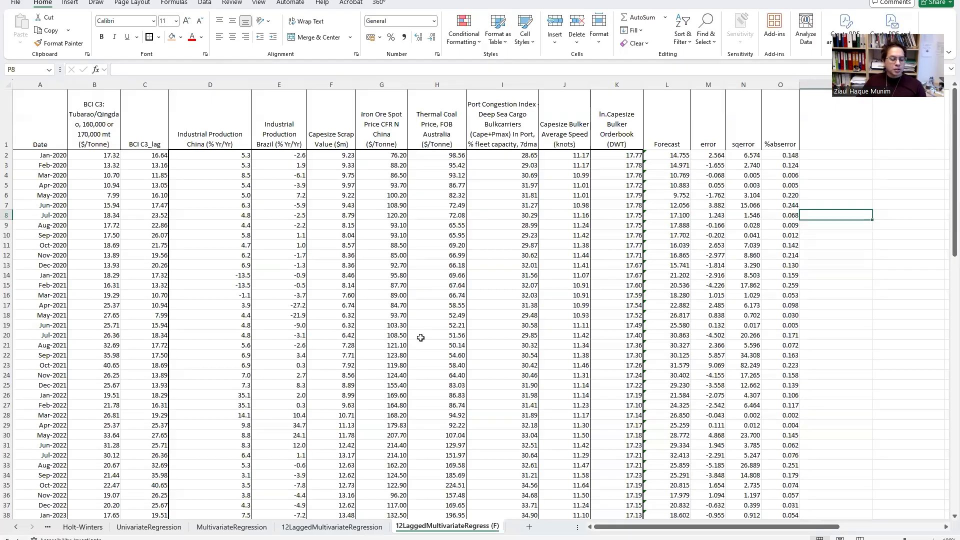
Save a copy of the workbook as Forecasting session_2025_exercise_class09.03,2025_matlab in the same folder
click(420, 338)
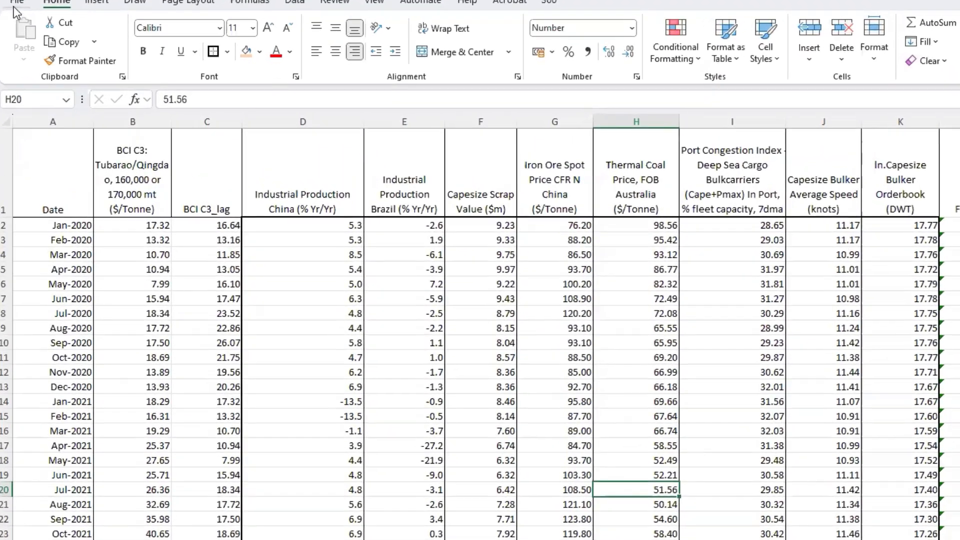
click(15, 3)
click(46, 227)
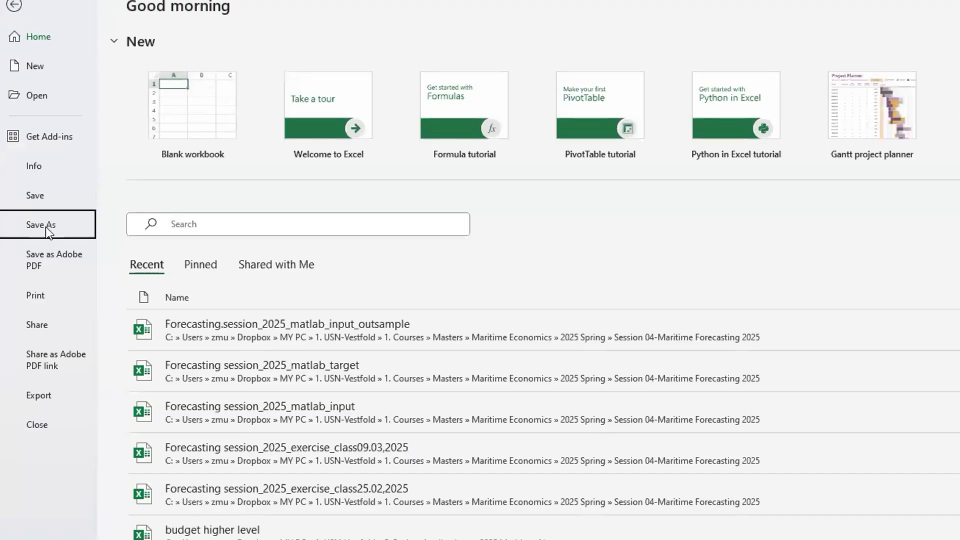
click(637, 61)
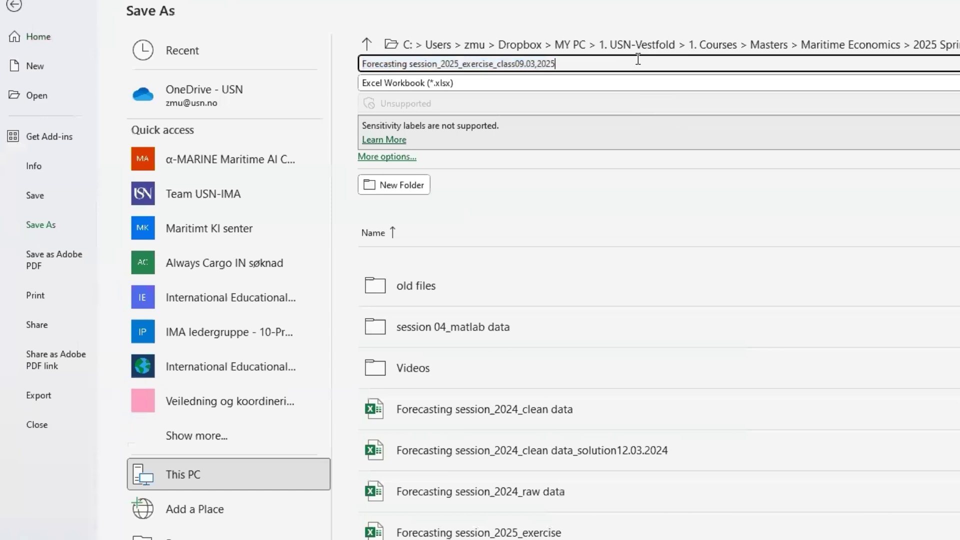
text(_mat)
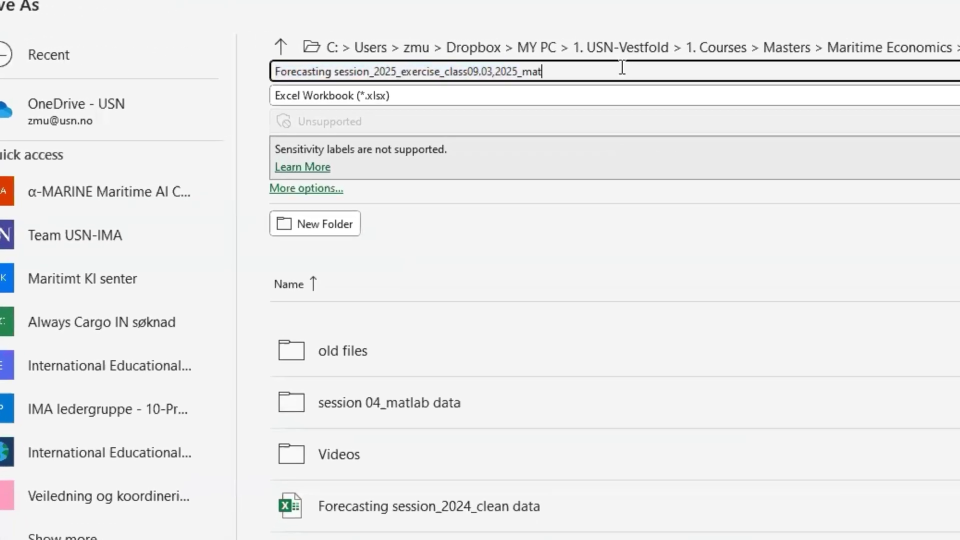
text(lab)
key(Return)
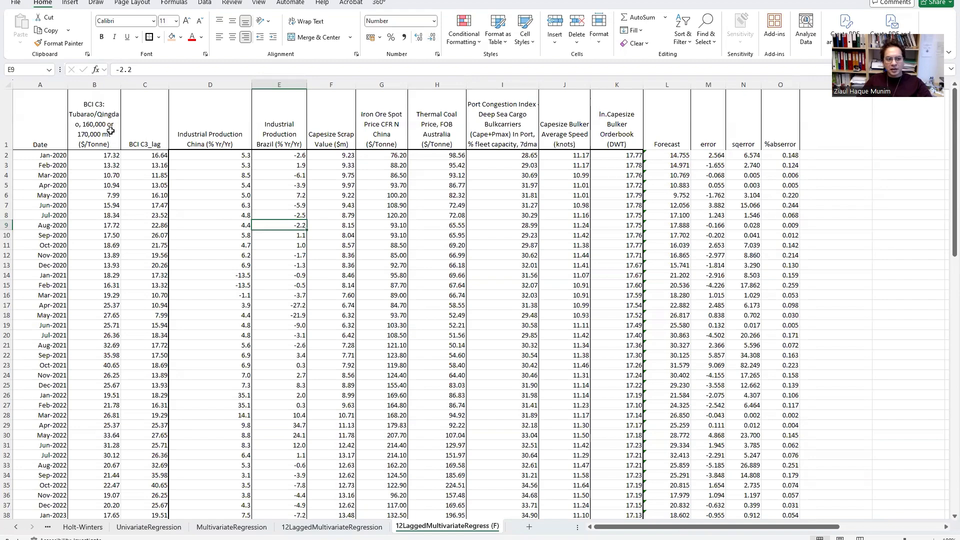
click(110, 131)
click(222, 133)
click(274, 129)
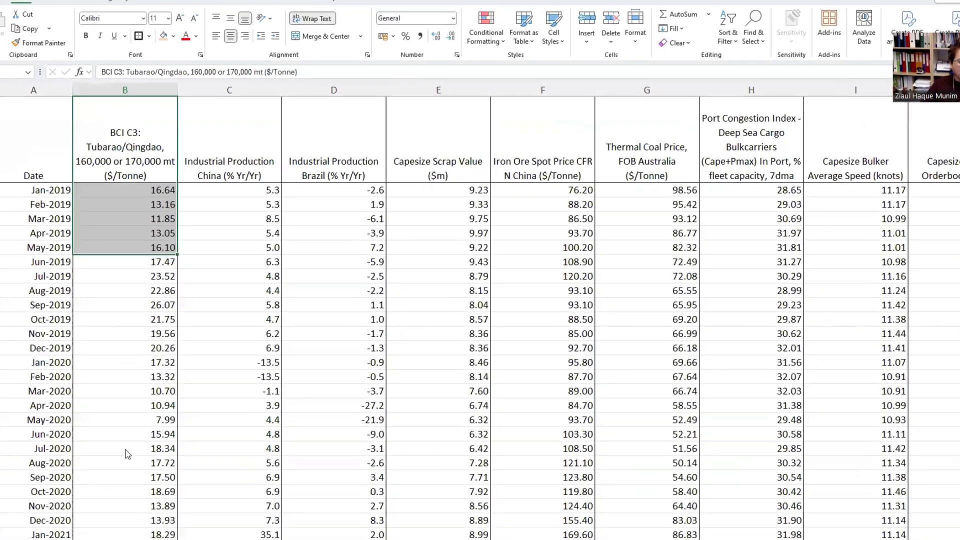
Delete the FullData and SimpleModels sheets from the workbook copy
right_click(86, 526)
click(139, 379)
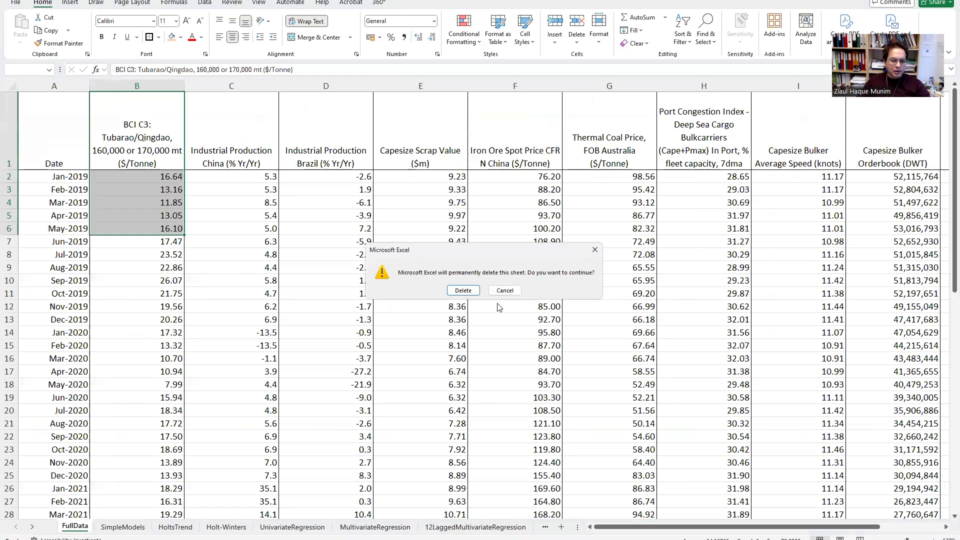
click(465, 289)
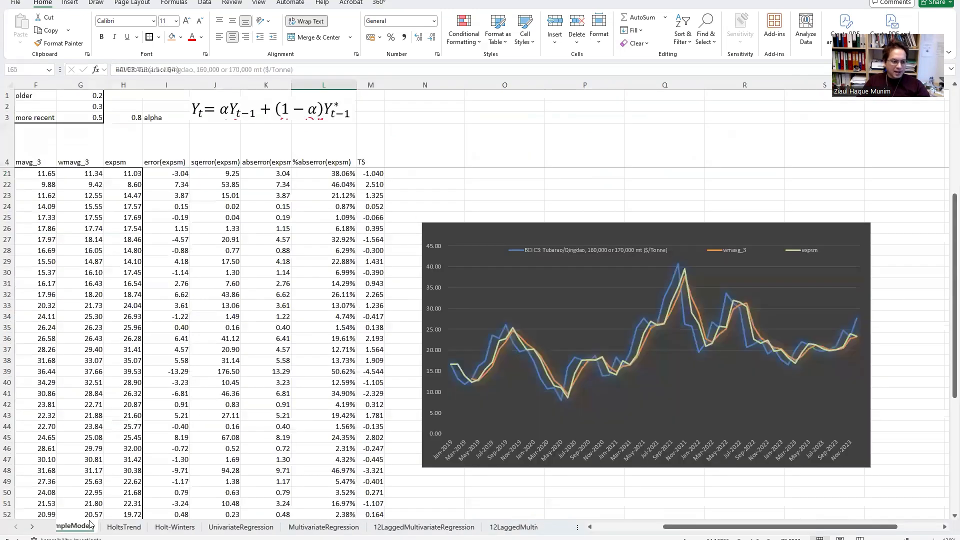
right_click(90, 524)
click(138, 389)
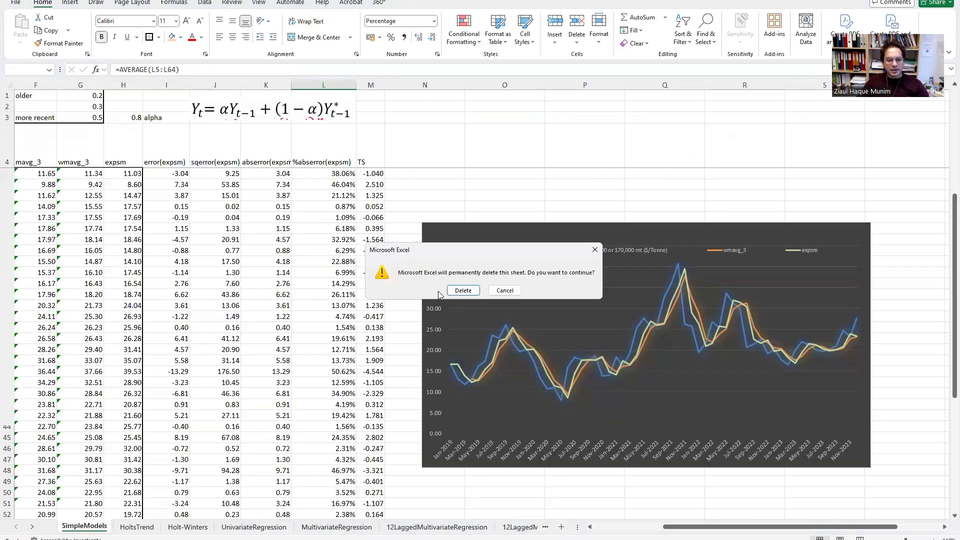
click(463, 291)
Delete the HoltsTrend and Holt-Winters sheets
right_click(82, 528)
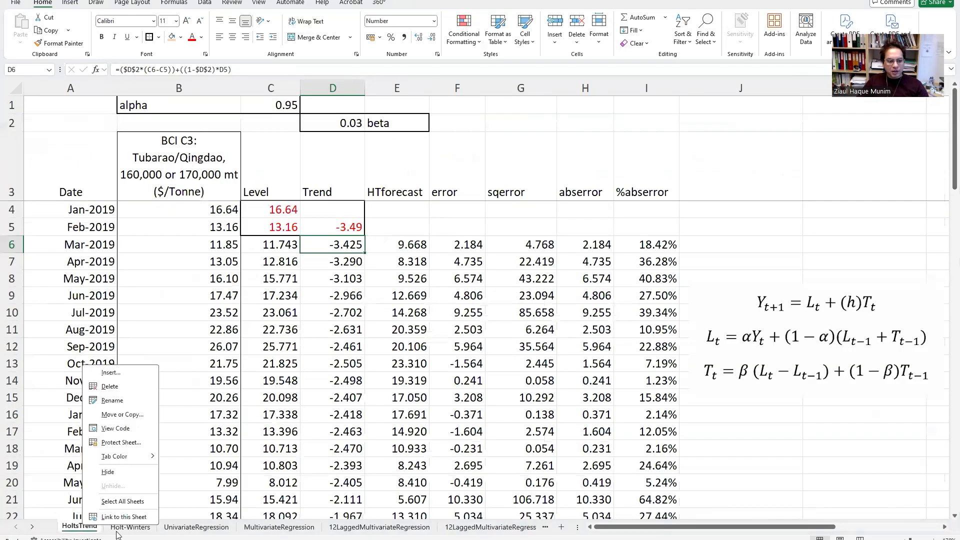
click(136, 388)
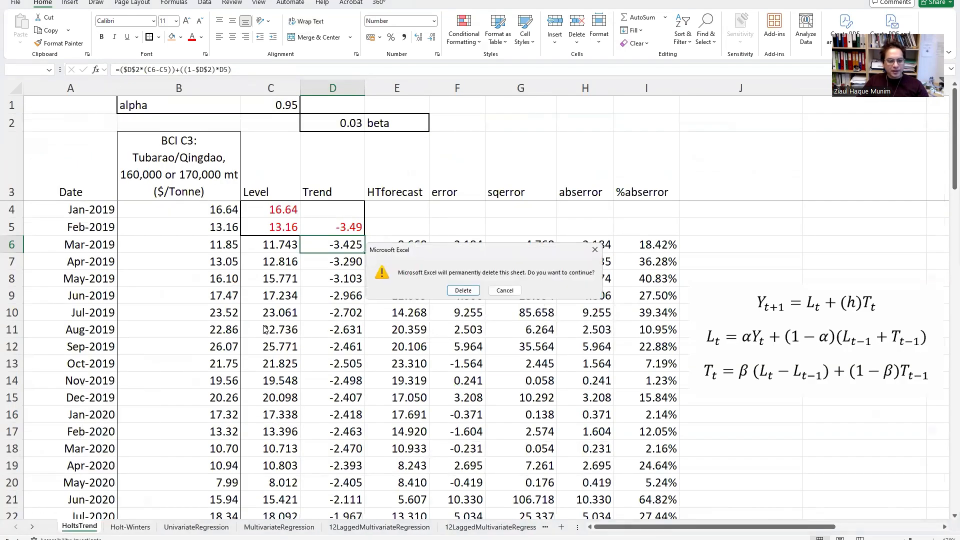
click(464, 290)
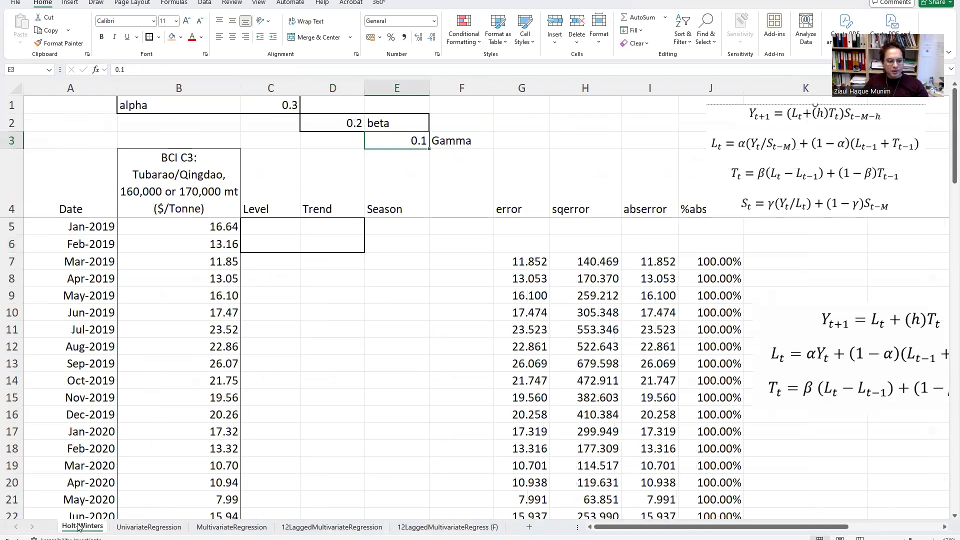
right_click(81, 526)
click(106, 385)
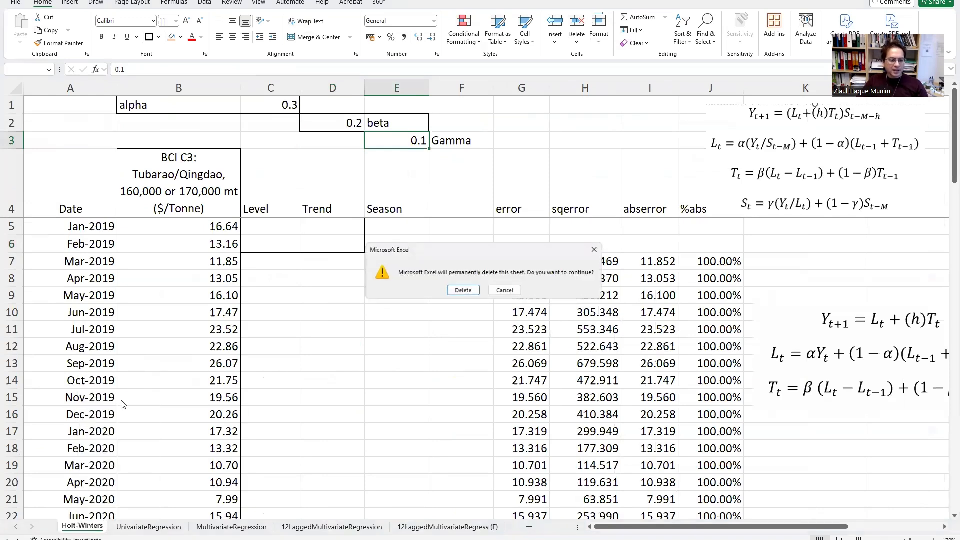
click(463, 291)
Delete the UnivariateRegression and MultivariateRegression sheets
right_click(100, 527)
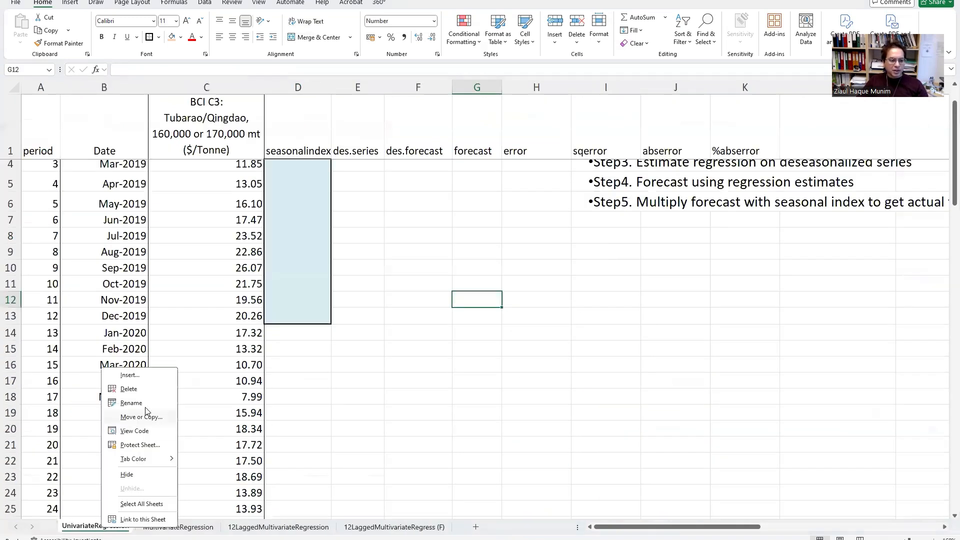
click(129, 389)
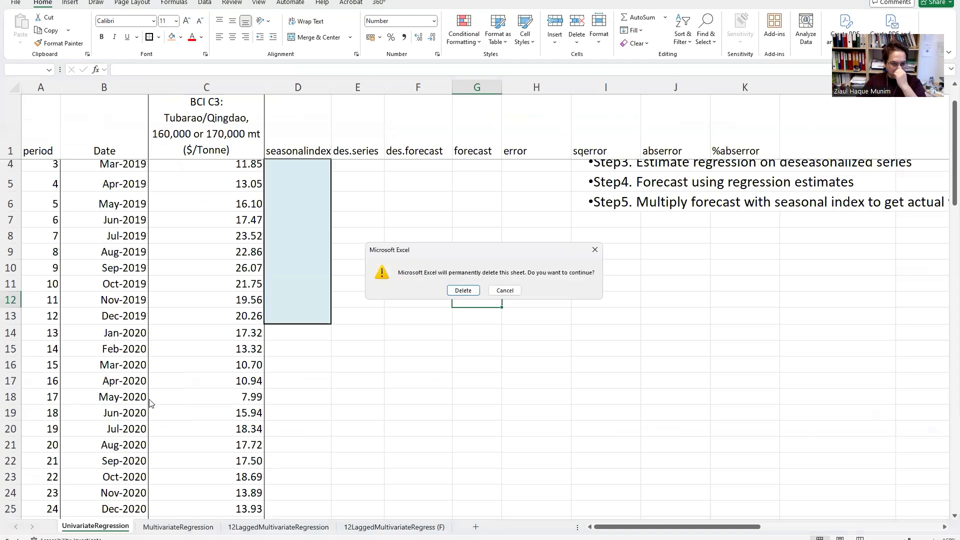
click(462, 291)
right_click(127, 526)
click(165, 389)
click(463, 290)
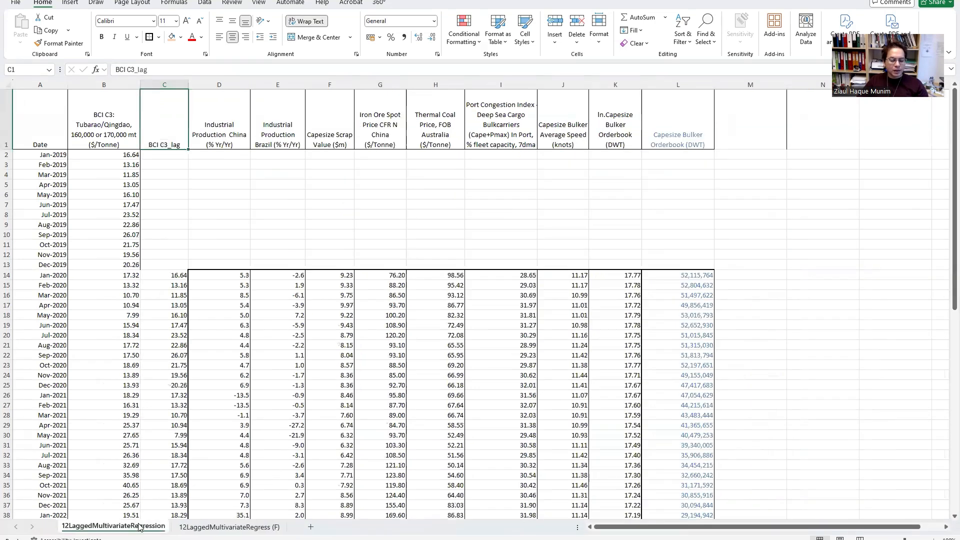
Delete the 12LaggedMultivariateRegression sheet, keeping only 12LaggedMultivariateRegress (F)
right_click(140, 526)
click(190, 386)
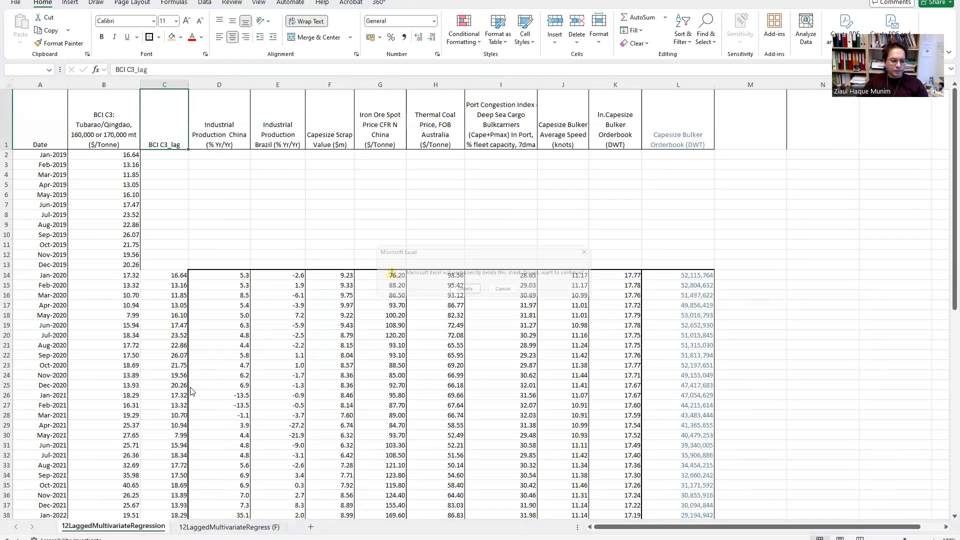
click(470, 293)
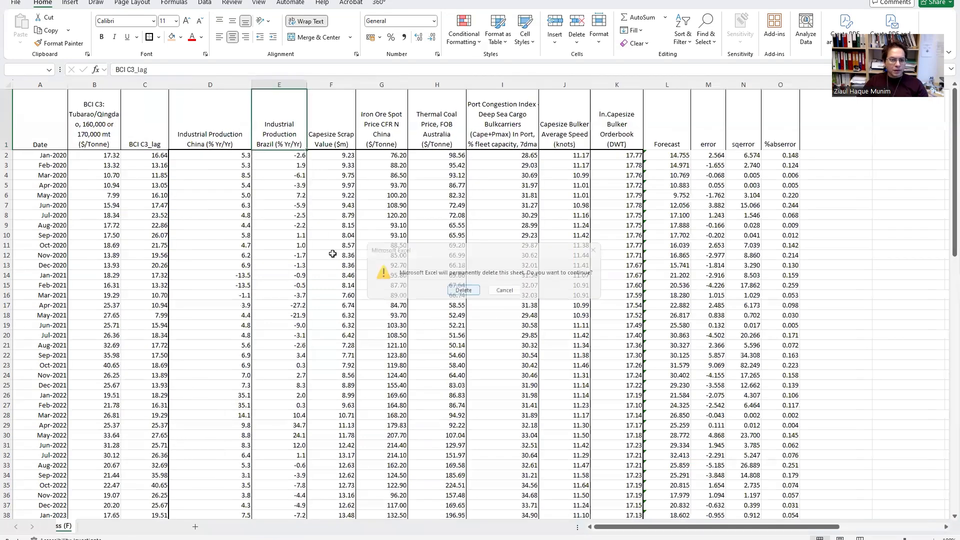
Delete columns L to O with the Forecast, error, sqerror and %abserror data, dismissing the formula reference warning
drag(667, 84, 775, 80)
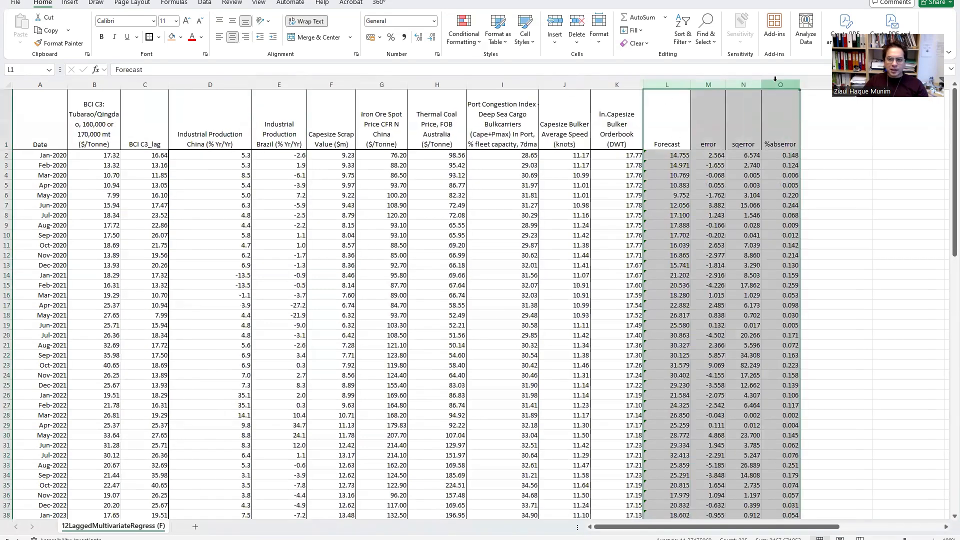
right_click(775, 79)
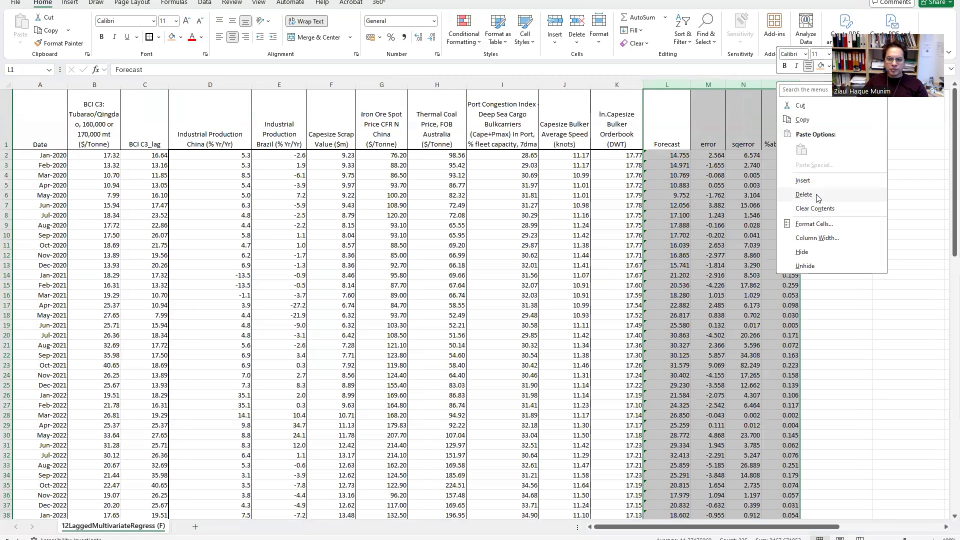
click(817, 198)
click(722, 316)
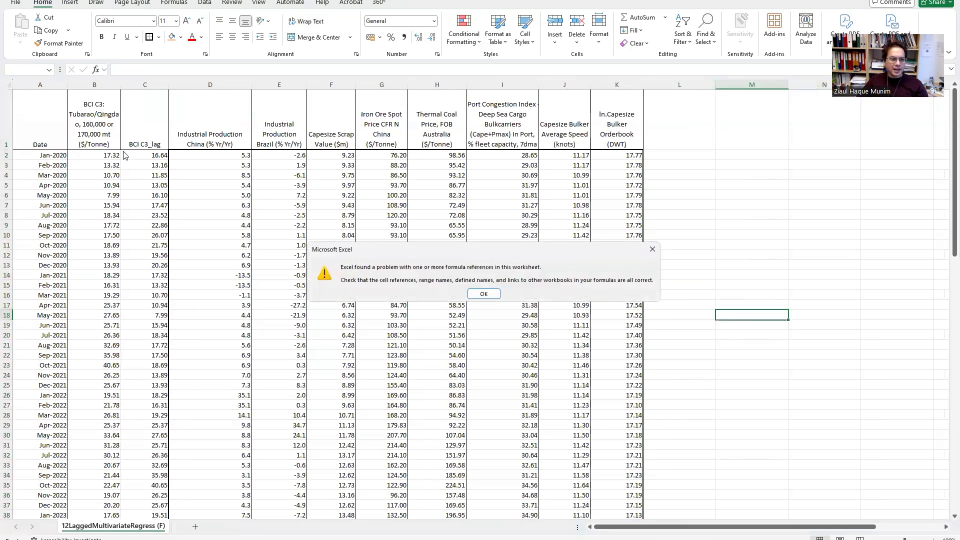
click(488, 294)
click(679, 254)
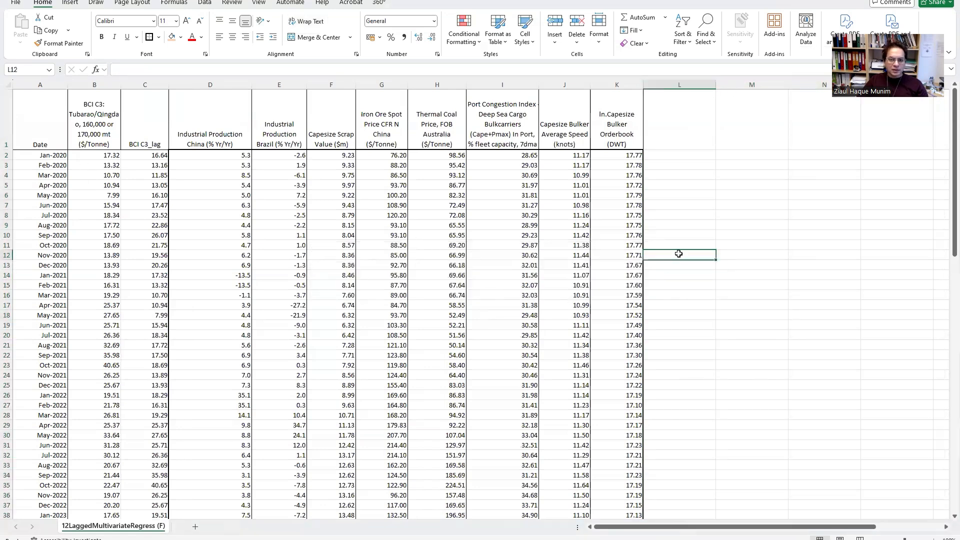
Delete the BCI C3 line chart beside the lower data rows
click(140, 140)
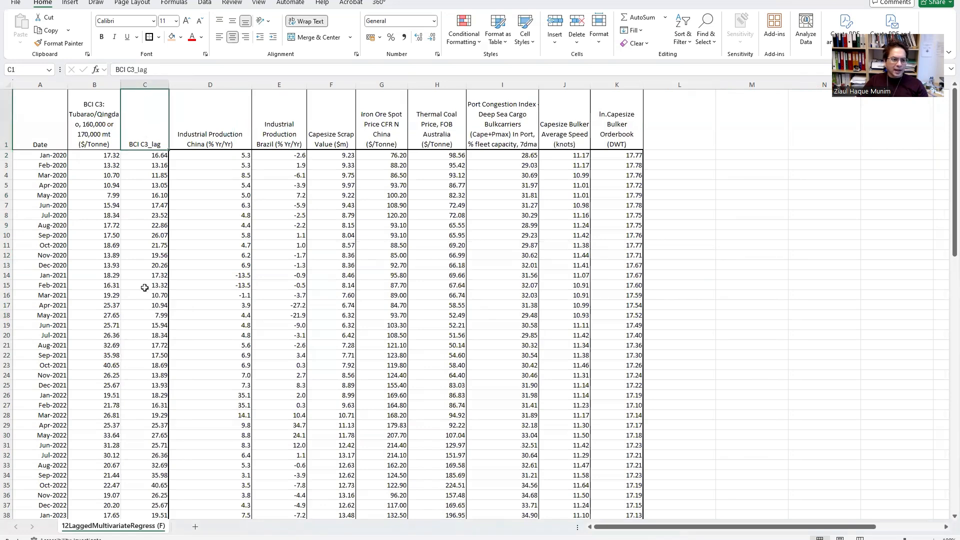
click(100, 138)
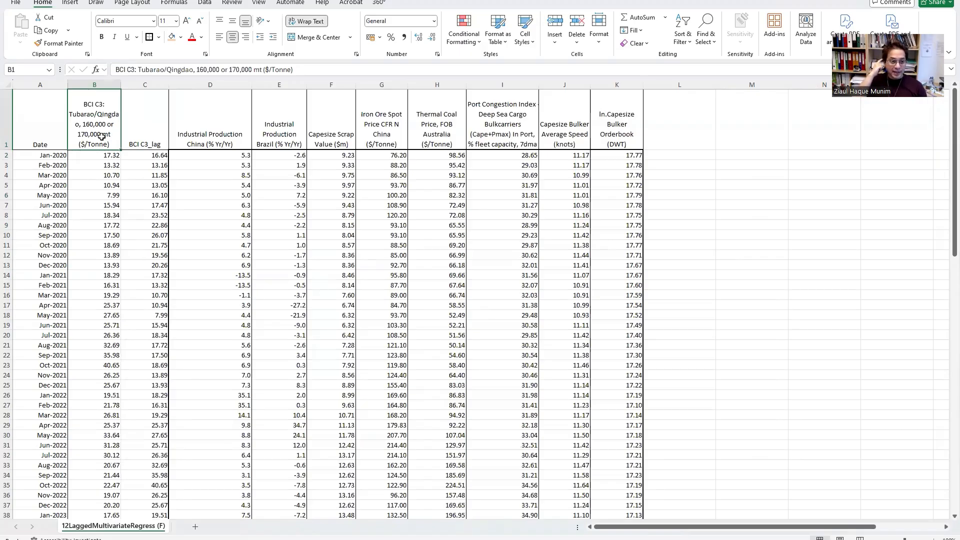
scroll(172, 215, down, 10)
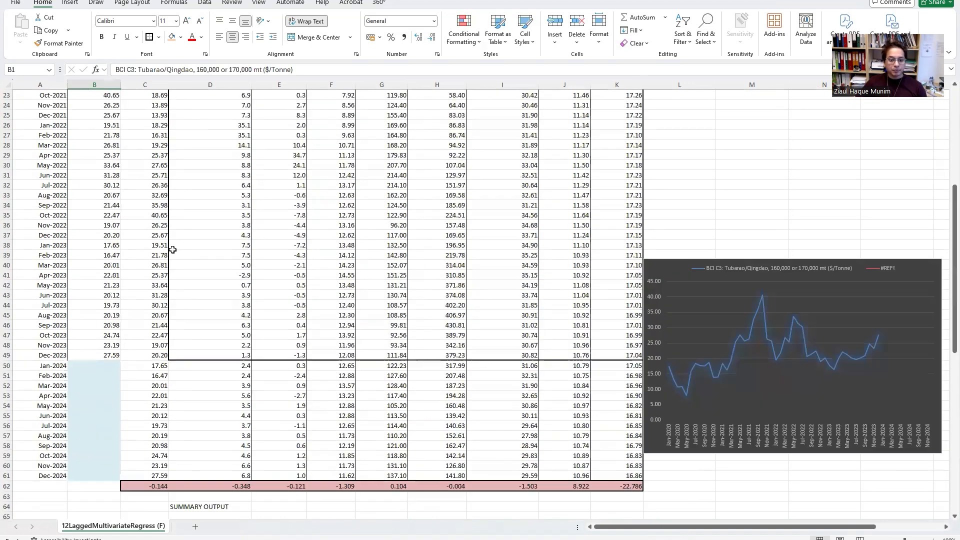
click(652, 178)
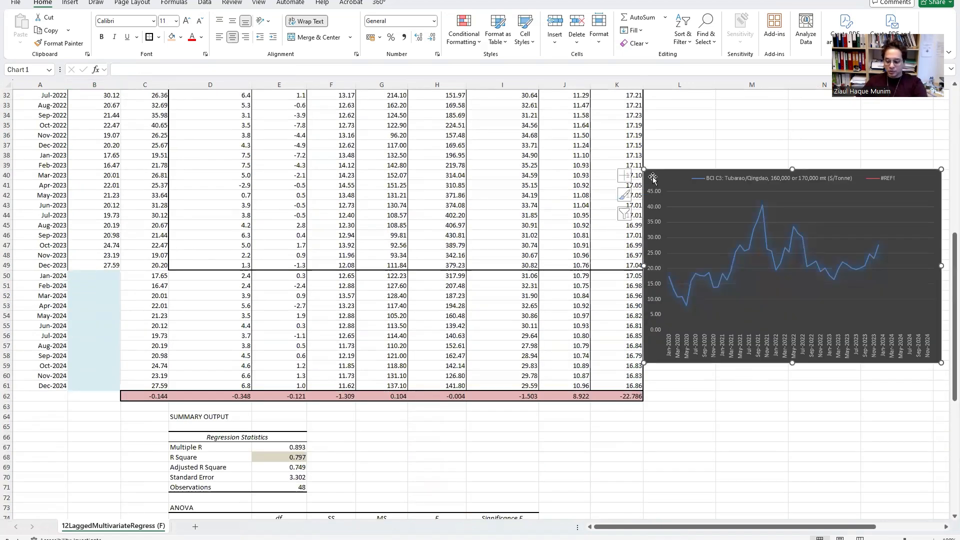
key(Delete)
Delete the coefficient row and the entire regression summary output below the Dec-2024 data, through row 90
click(628, 401)
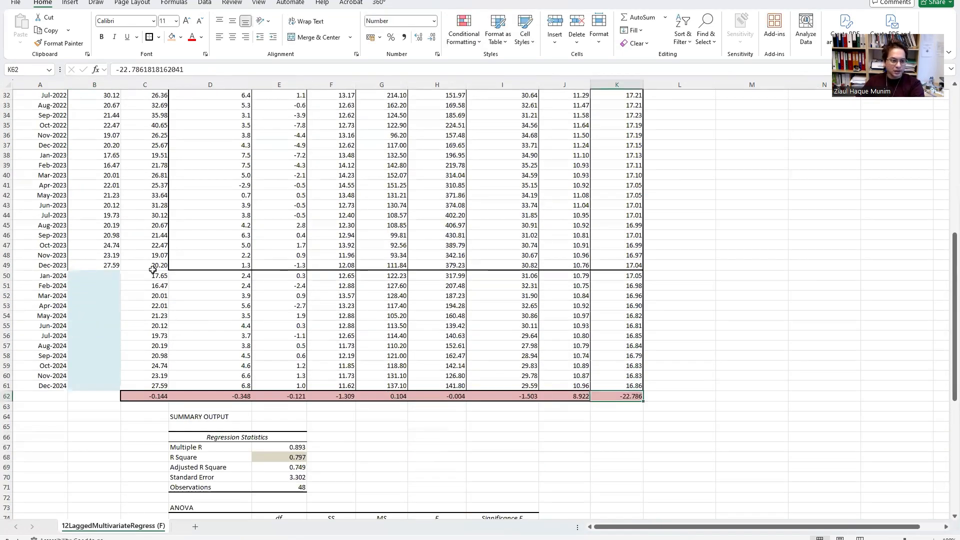
click(153, 269)
click(180, 419)
drag(152, 399, 680, 510)
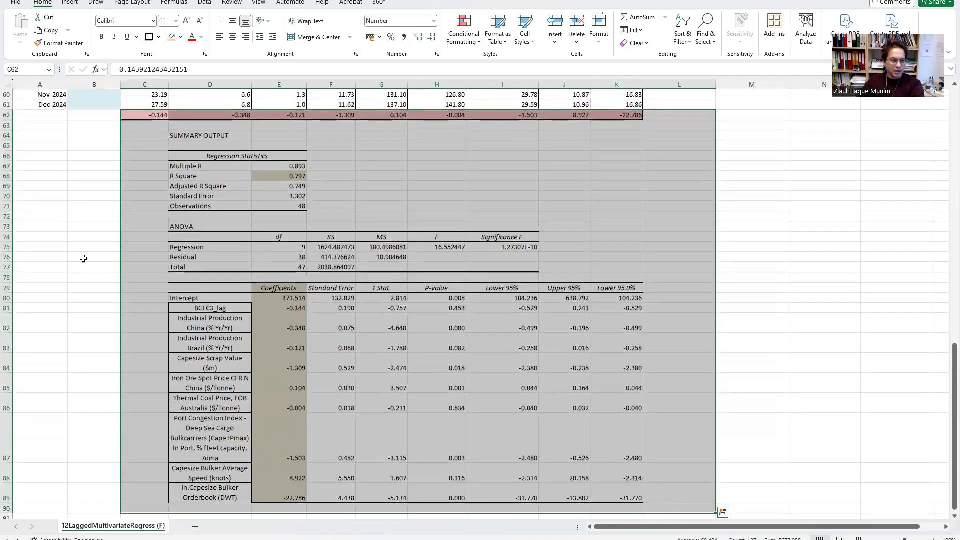
right_click(7, 125)
click(72, 236)
click(70, 228)
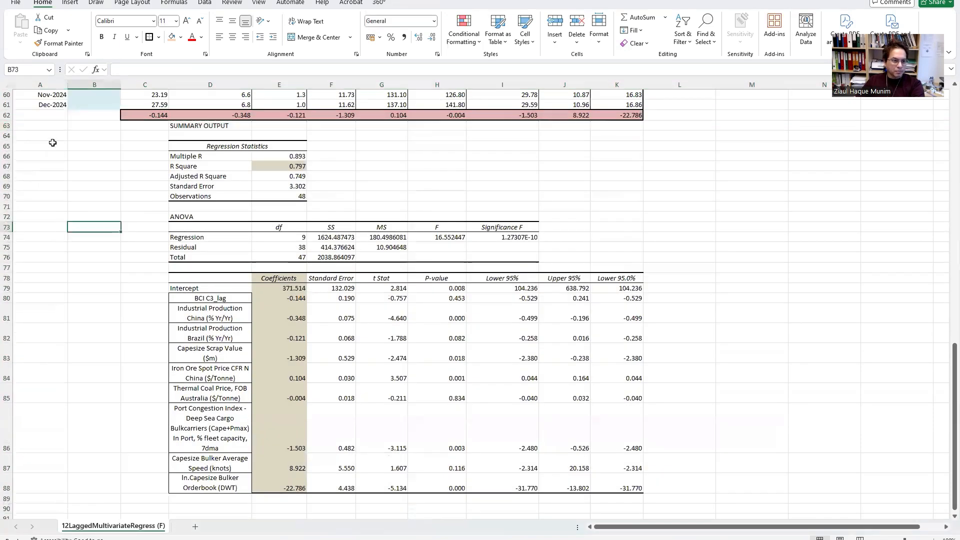
drag(7, 115, 7, 509)
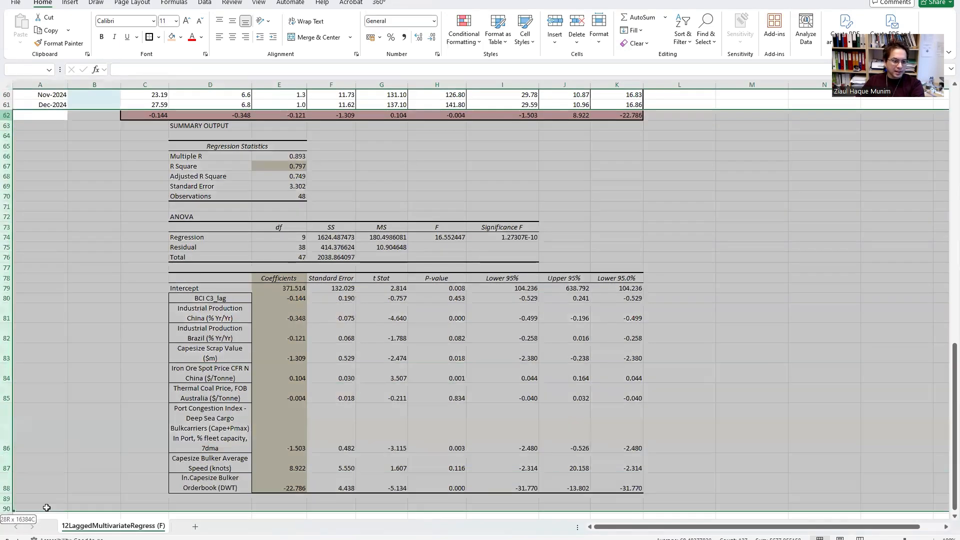
right_click(7, 488)
click(53, 409)
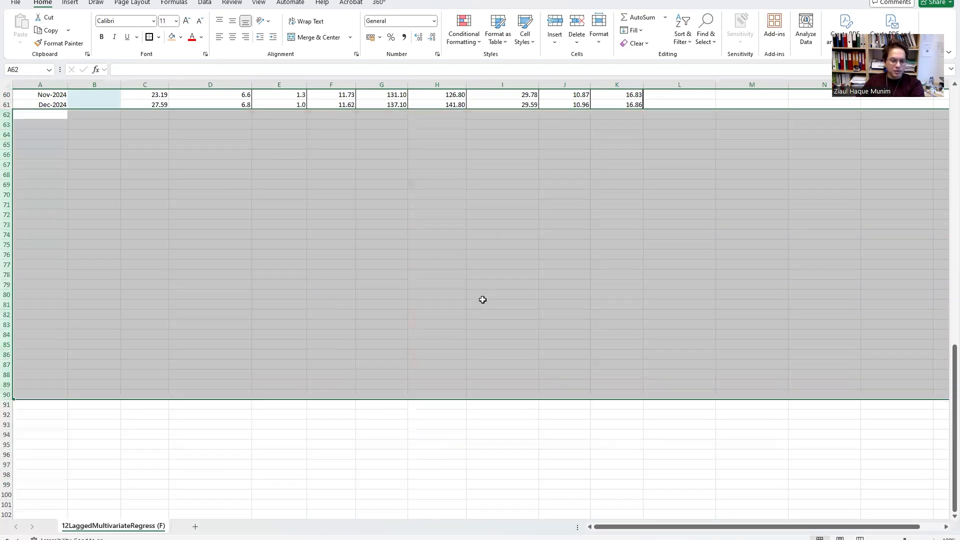
Shorten the header of column B, the Tubarao/Qingdao freight rate, to BCI_C3
scroll(481, 297, up, 14)
scroll(483, 294, up, 6)
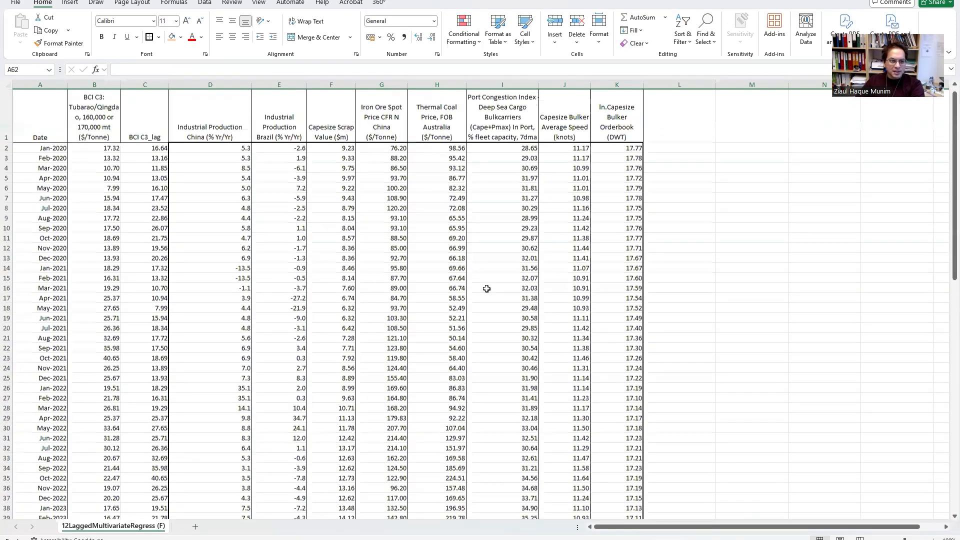
click(847, 181)
scroll(647, 250, down, 16)
scroll(648, 251, up, 12)
scroll(649, 251, up, 4)
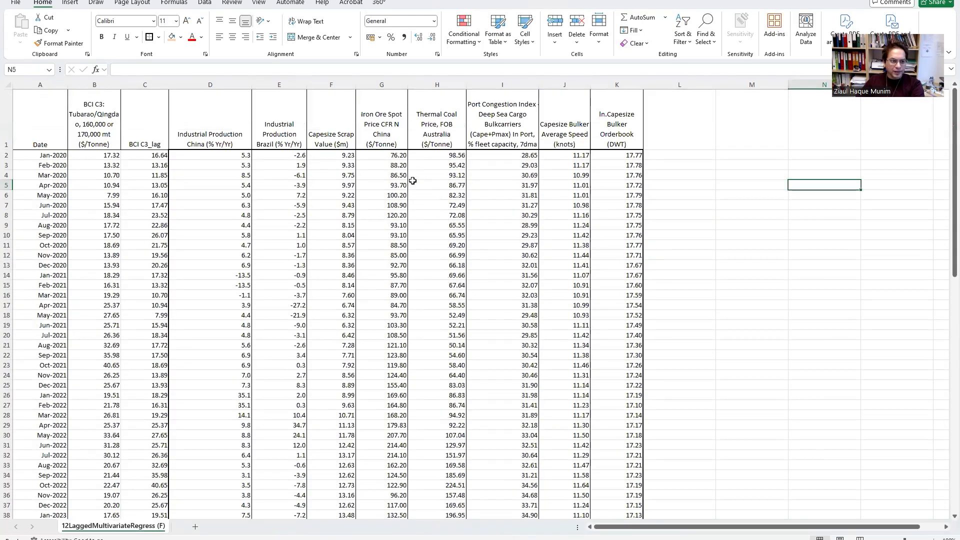
double_click(100, 139)
drag(111, 145, 68, 114)
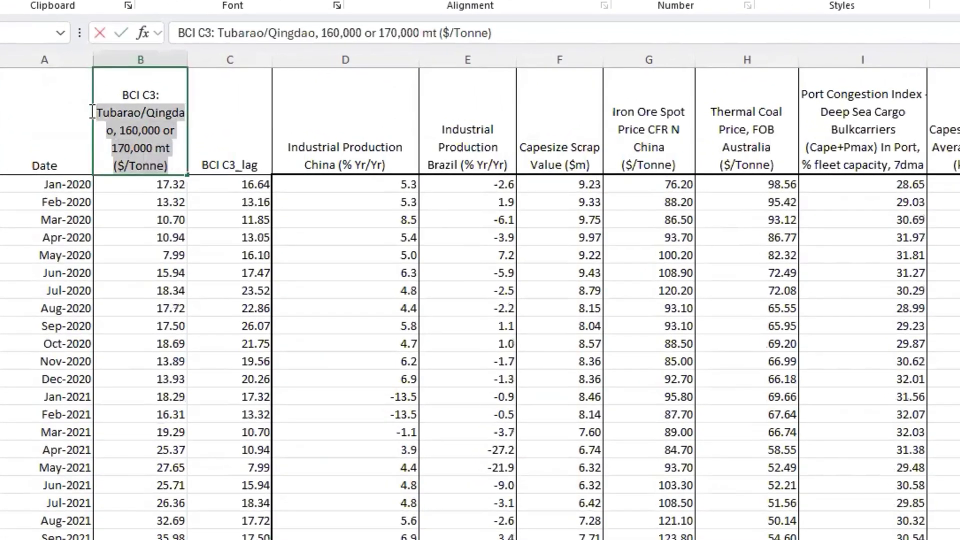
key(BackSpace)
key(BackSpace)
key(BackSpace)
click(140, 164)
key(BackSpace)
text(_)
Rename the column C header, the lagged BCI C3 rate, as BCI_C3_12lag
double_click(220, 165)
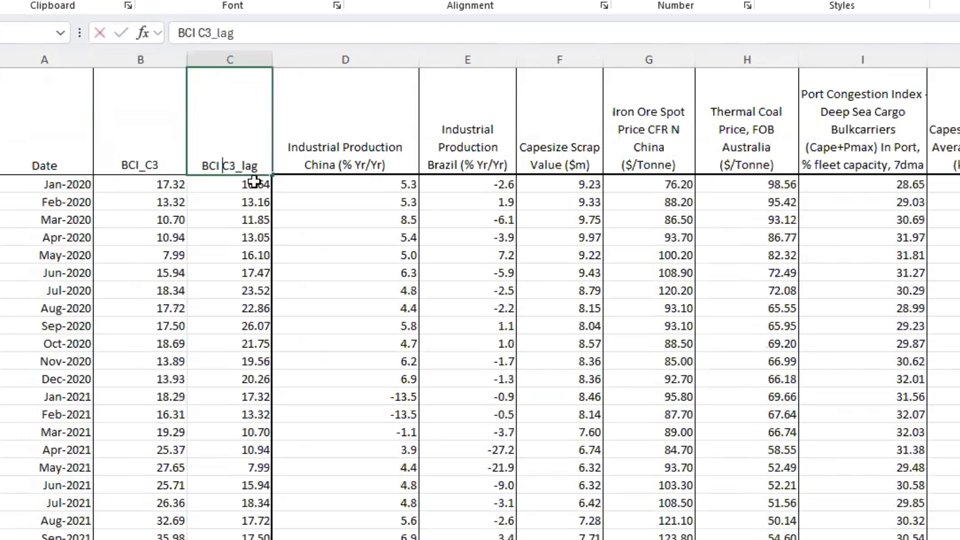
key(BackSpace)
text(_)
key(Return)
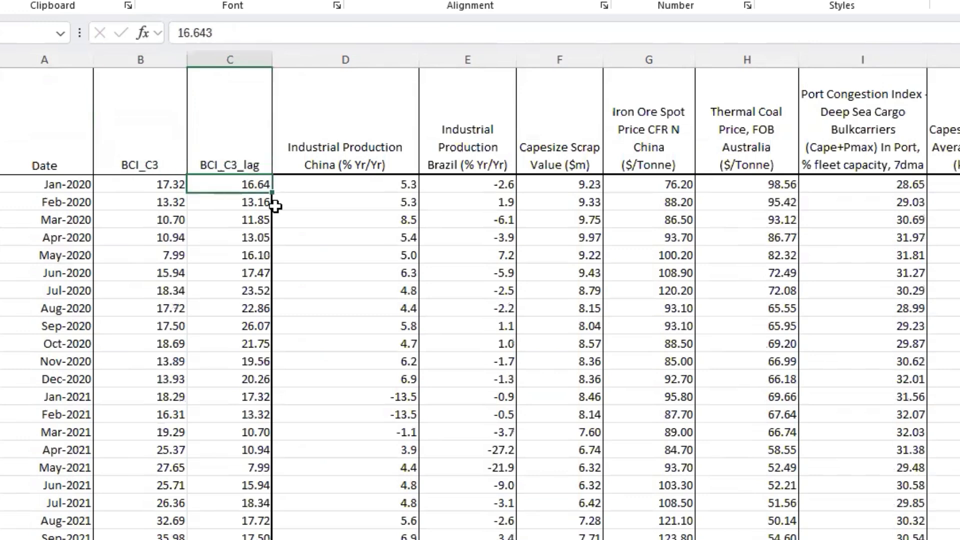
click(249, 163)
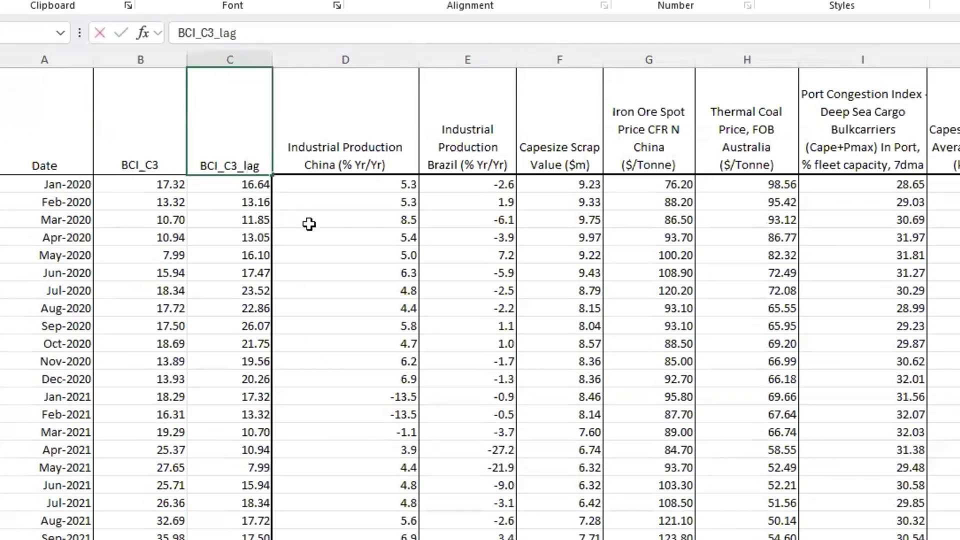
text(12)
key(Return)
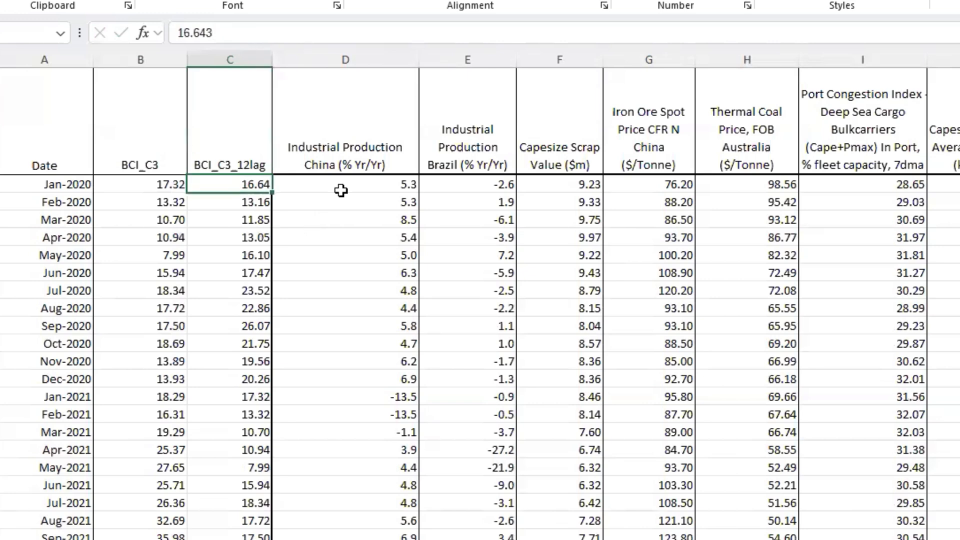
Shorten the header of column D, Industrial Production China, to IP_china
double_click(405, 162)
drag(405, 163, 280, 150)
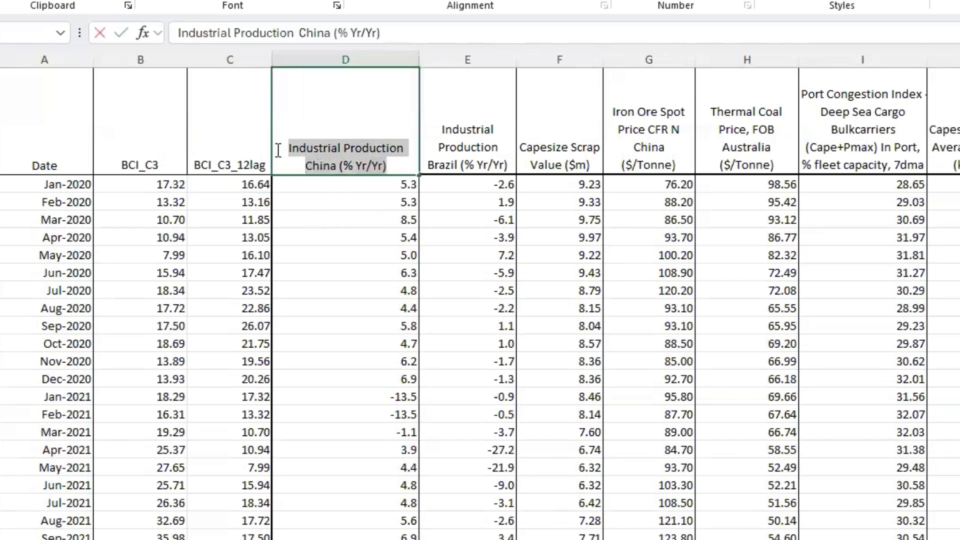
text(IP)
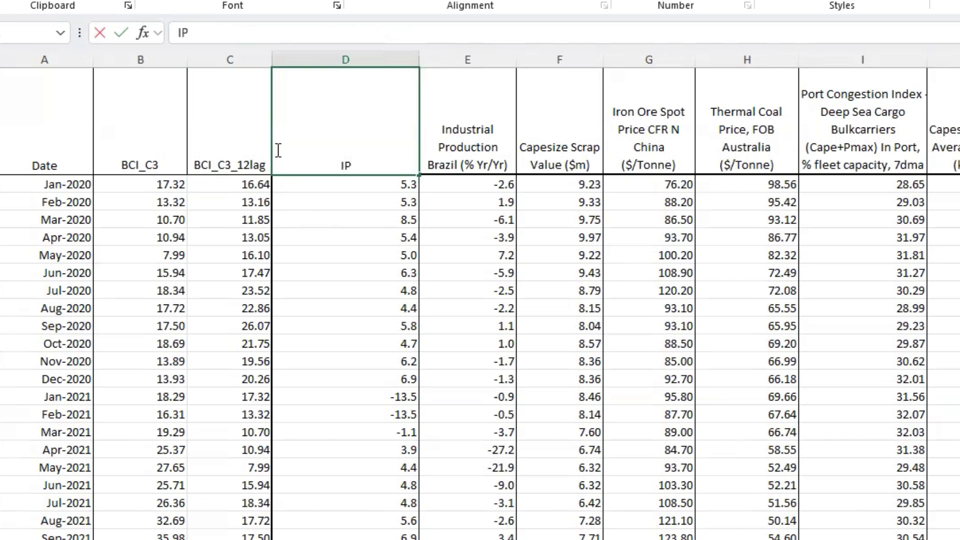
text(_china)
key(Return)
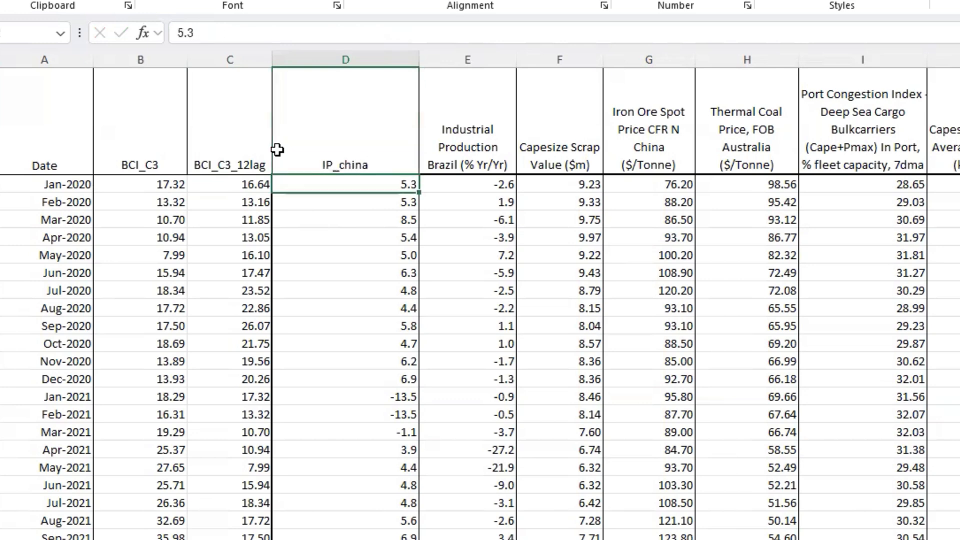
Shorten the header of column E, Industrial Production Brazil, to IP_brazil, leaving the values below it as they are
key(Up)
key(Right)
text(IP_brazil)
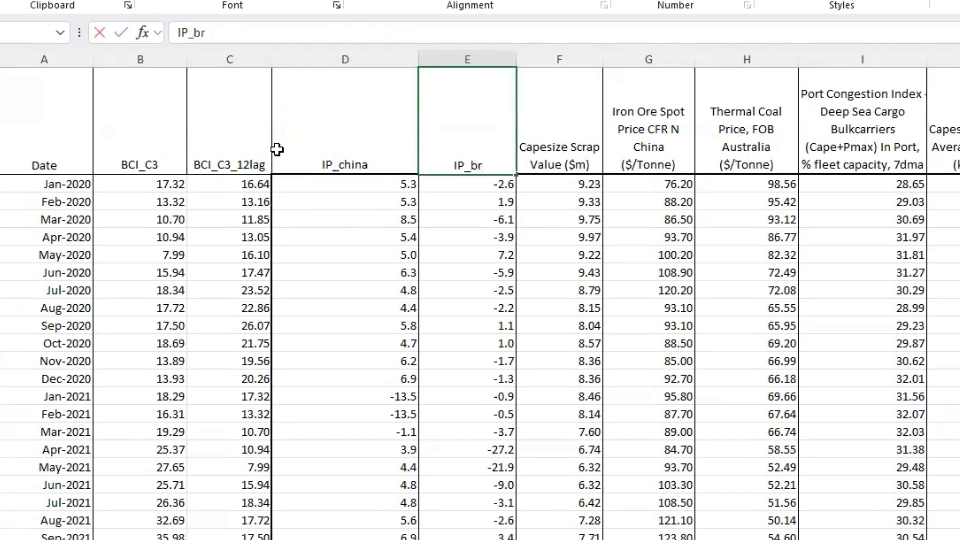
key(Return)
text(')
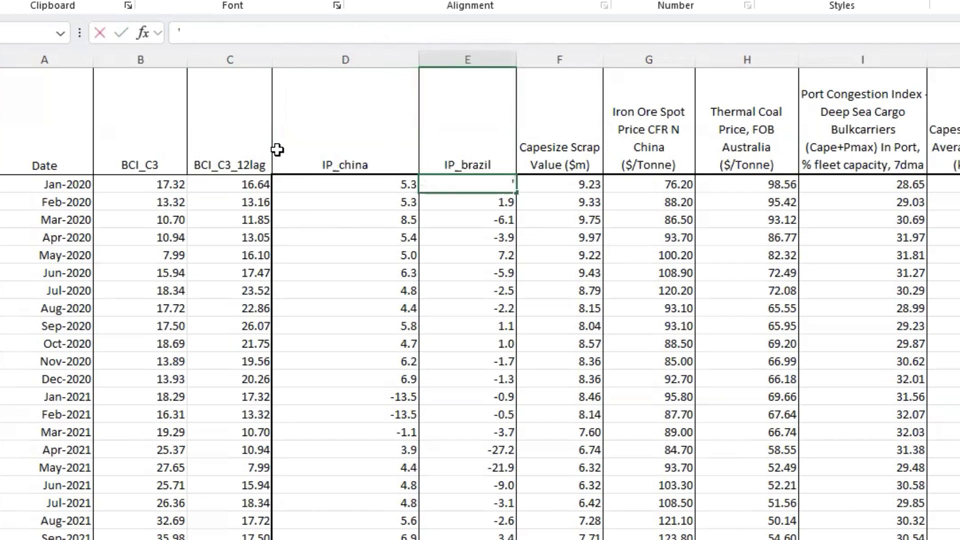
key(Escape)
Replace the Capesize Scrap Value header in column F with Capsizescrap
key(Up)
key(Right)
text(Ca)
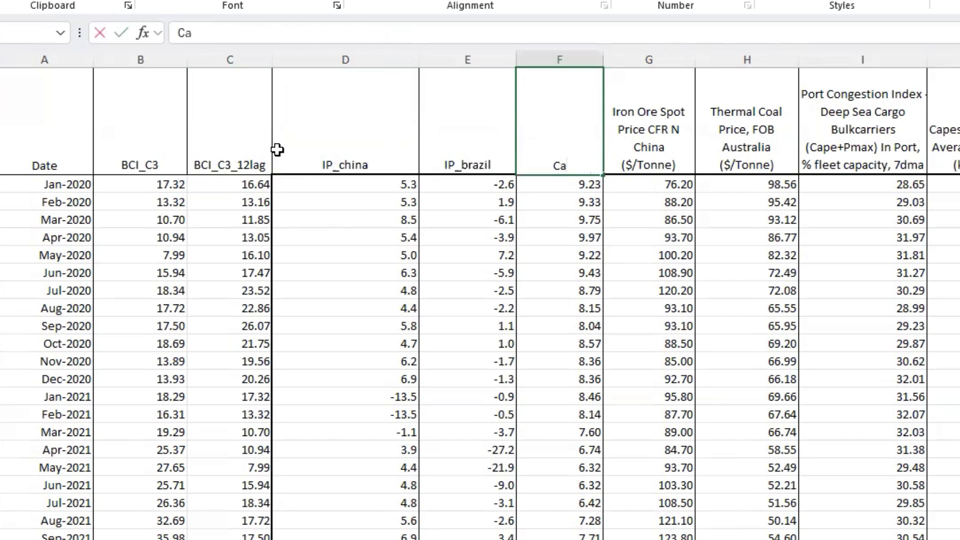
text(psizess)
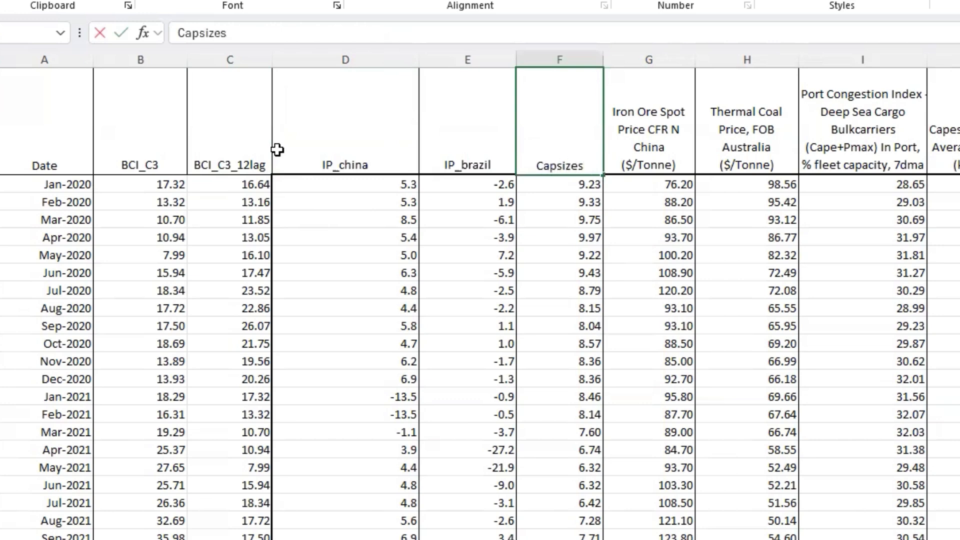
key(BackSpace)
text(crap)
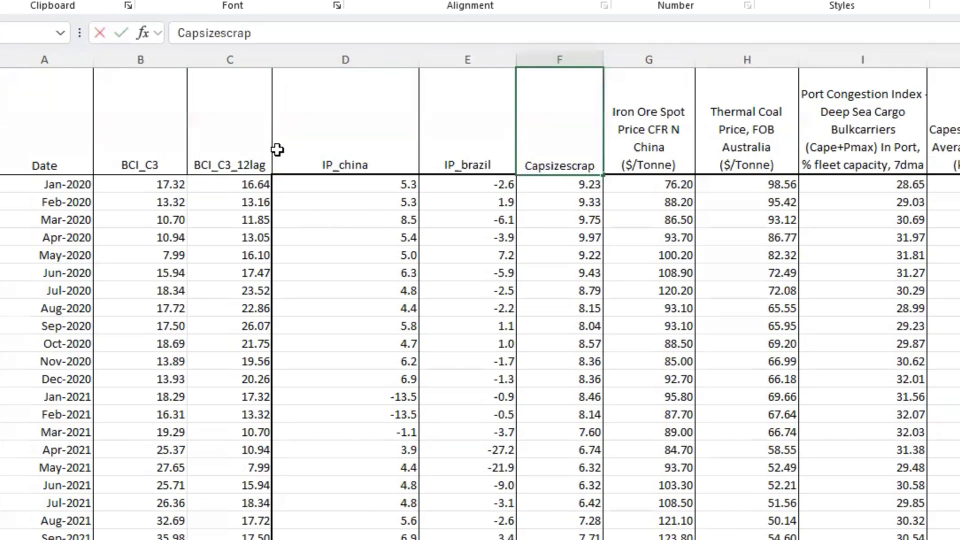
key(Tab)
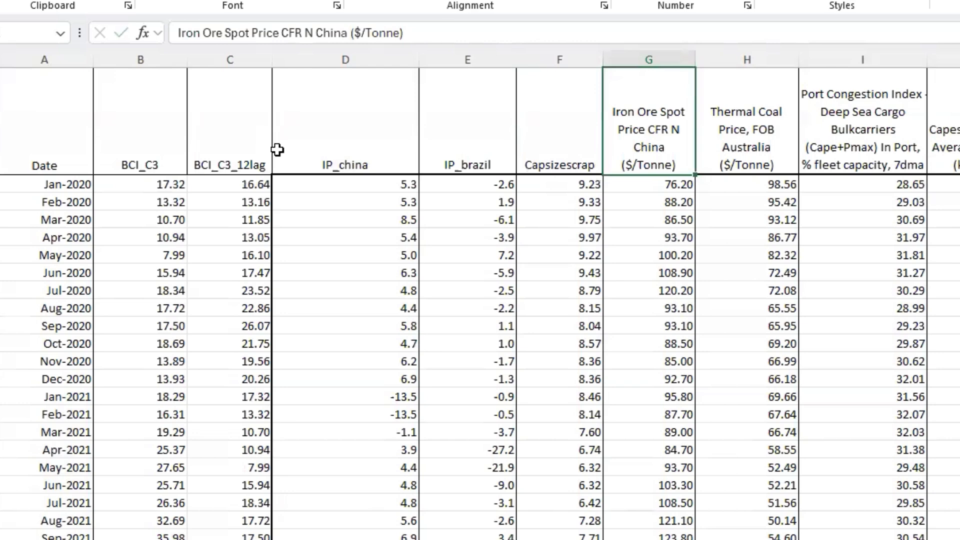
Replace the Iron Ore Spot Price header in column G with orespot
text(op)
key(BackSpace)
text(respot)
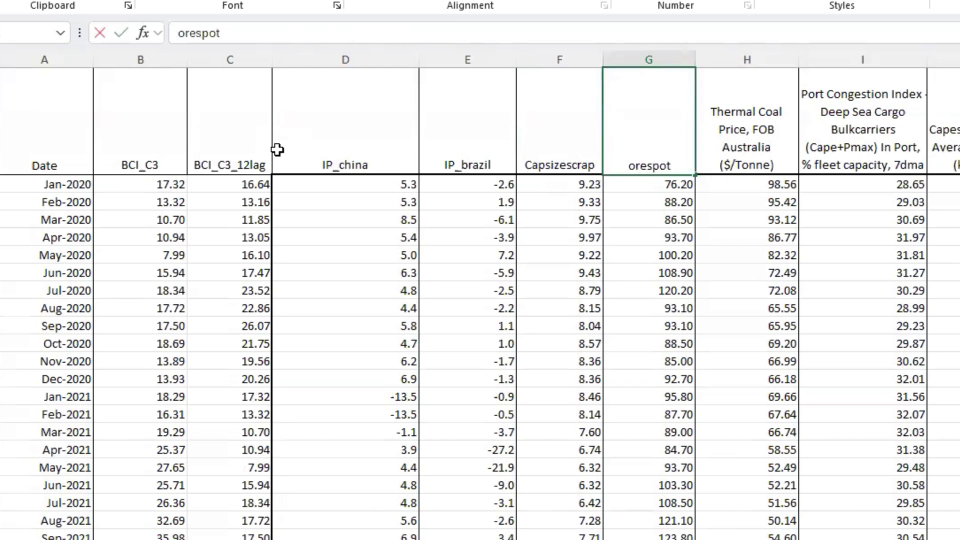
key(Tab)
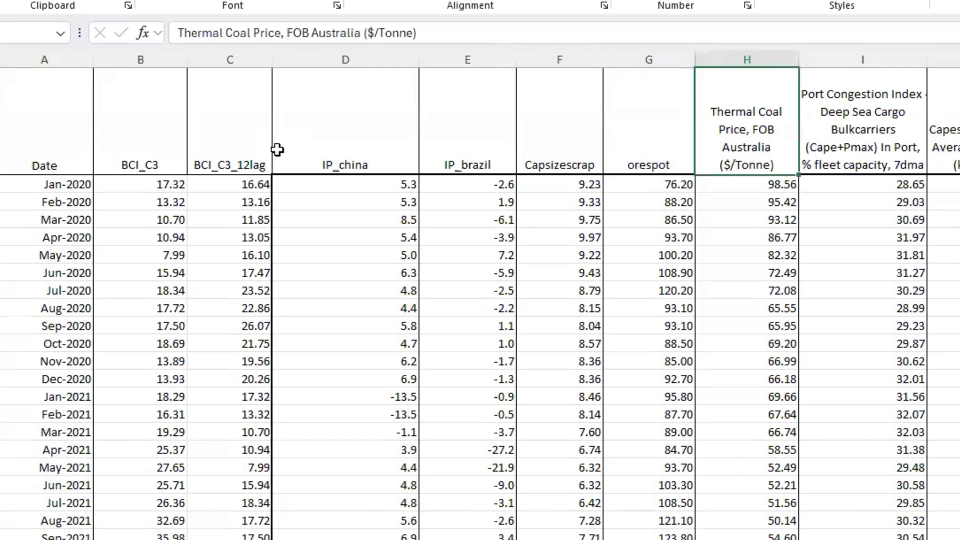
Replace the Thermal Coal Price header in column H with coalprice and the Port Congestion Index header in column I with portcongestion
text(thermal)
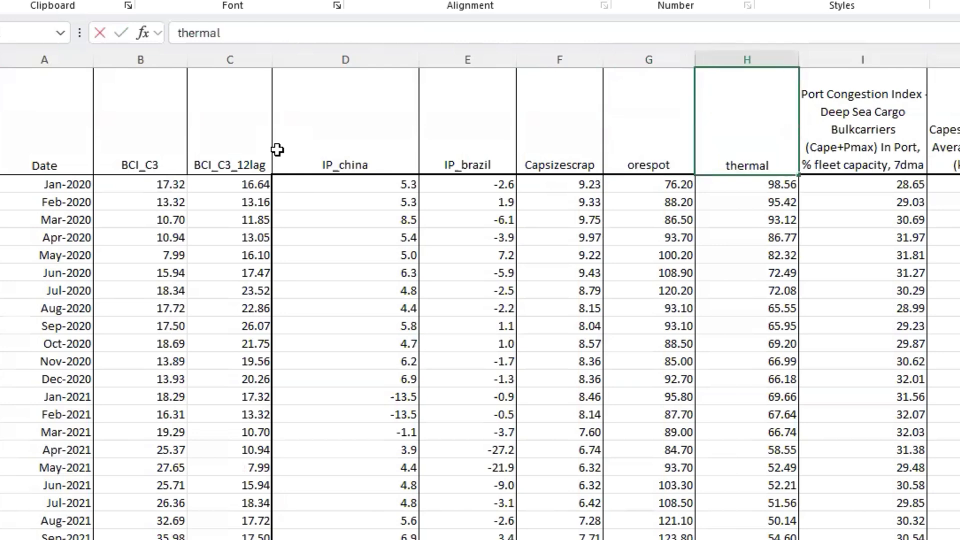
text(coal)
key(BackSpace)
key(BackSpace)
key(BackSpace)
key(BackSpace)
key(BackSpace)
key(BackSpace)
key(BackSpace)
key(BackSpace)
key(BackSpace)
key(BackSpace)
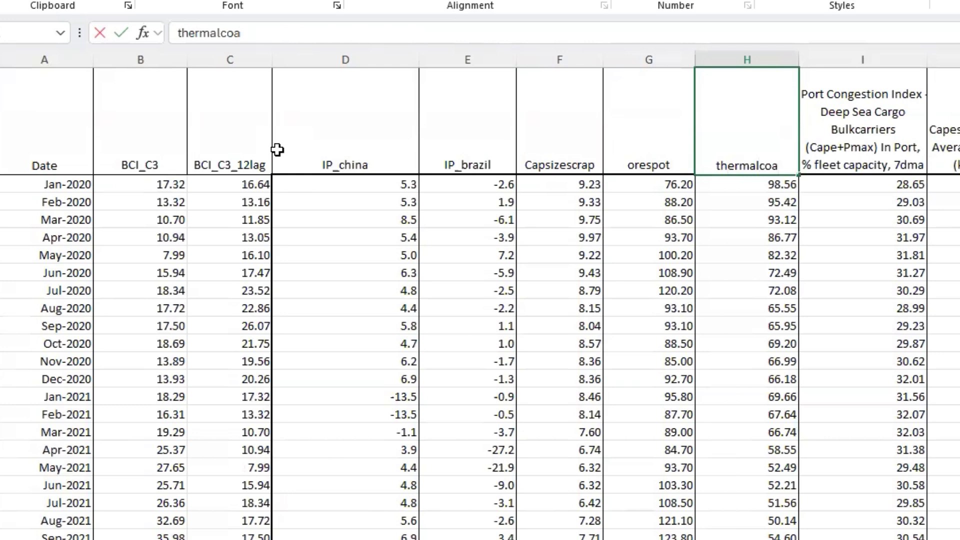
text(coalprice)
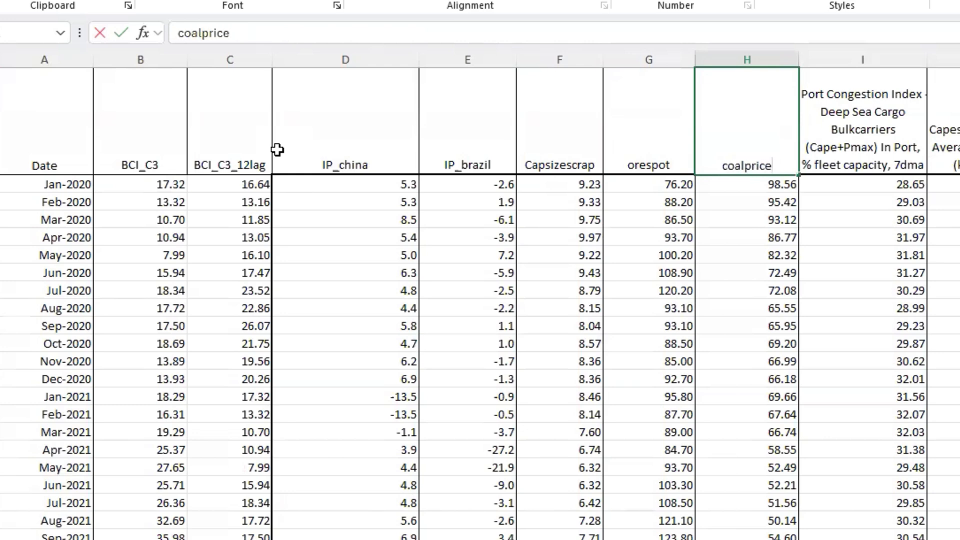
key(Tab)
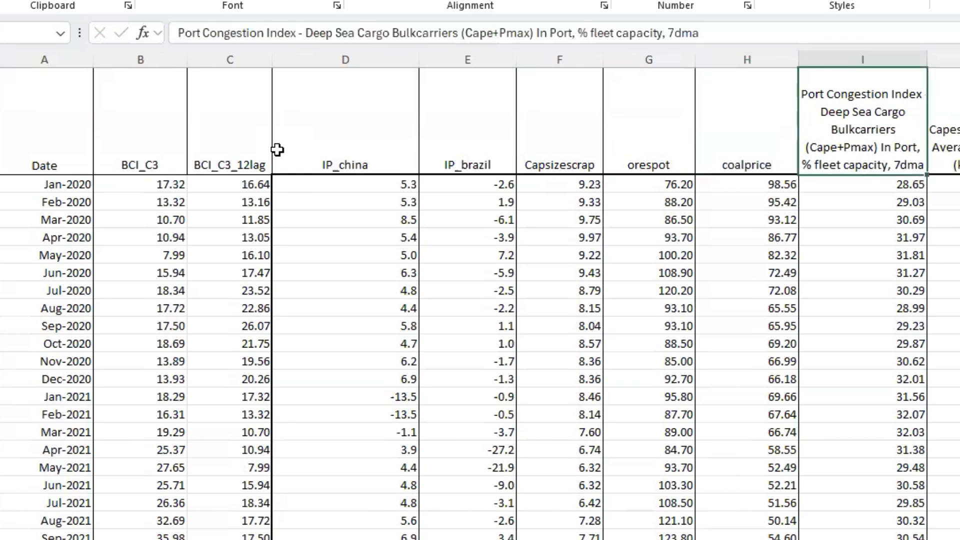
text(portcongestion)
key(Tab)
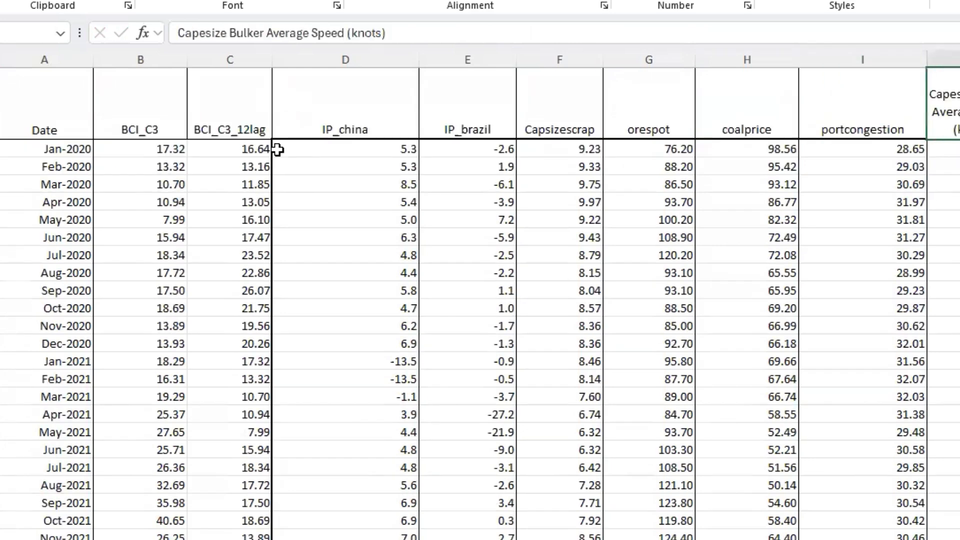
Replace the Capesize average speed header in column J with speed and the orderbook header in column K with orderbook
text(s)
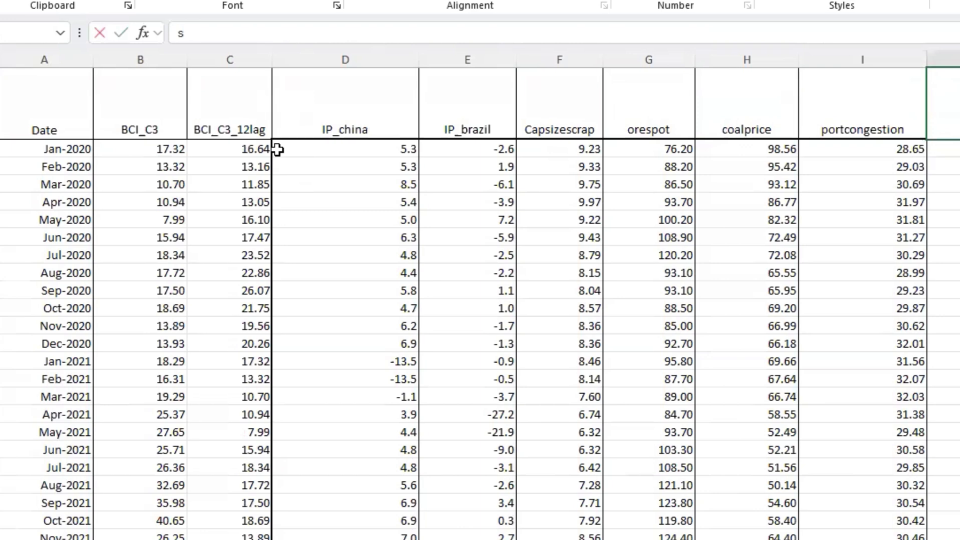
text(peed)
key(Tab)
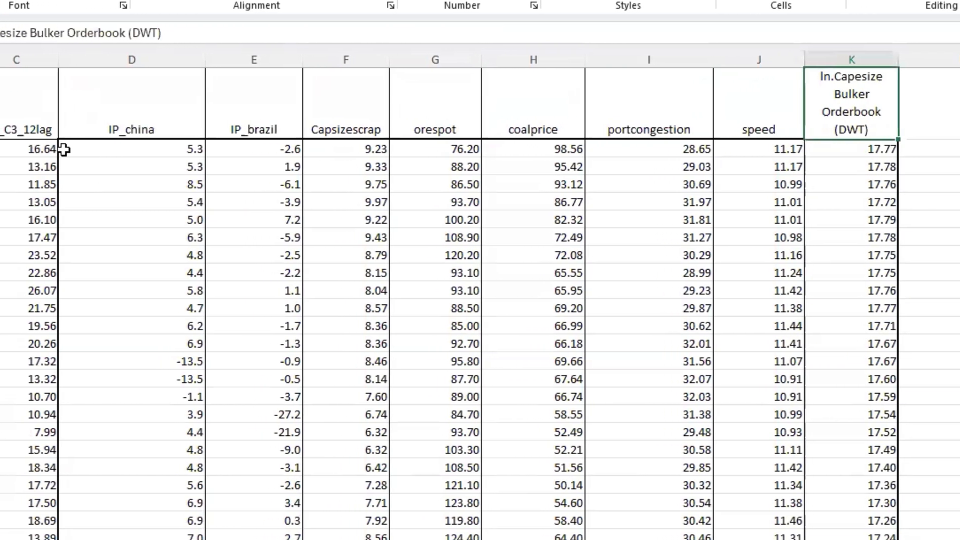
text(orderbook)
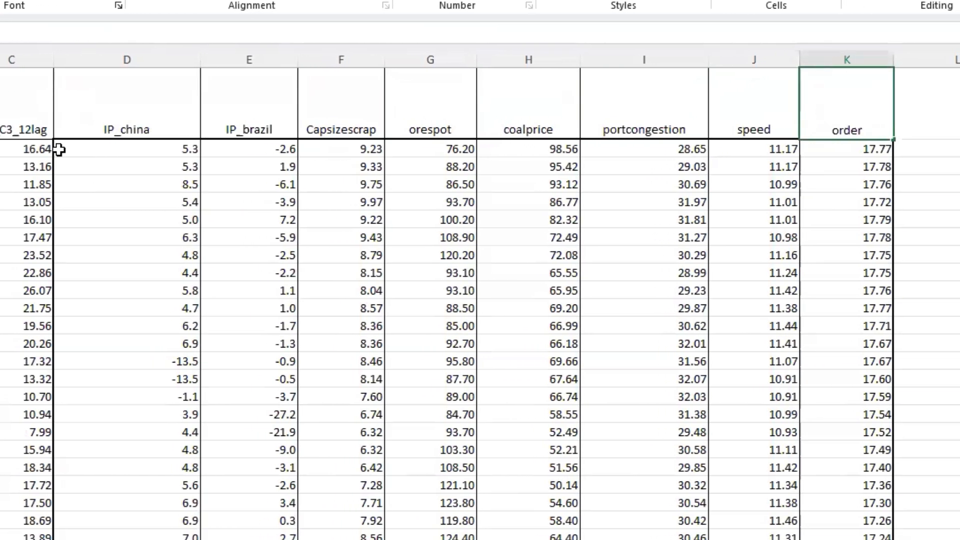
key(Return)
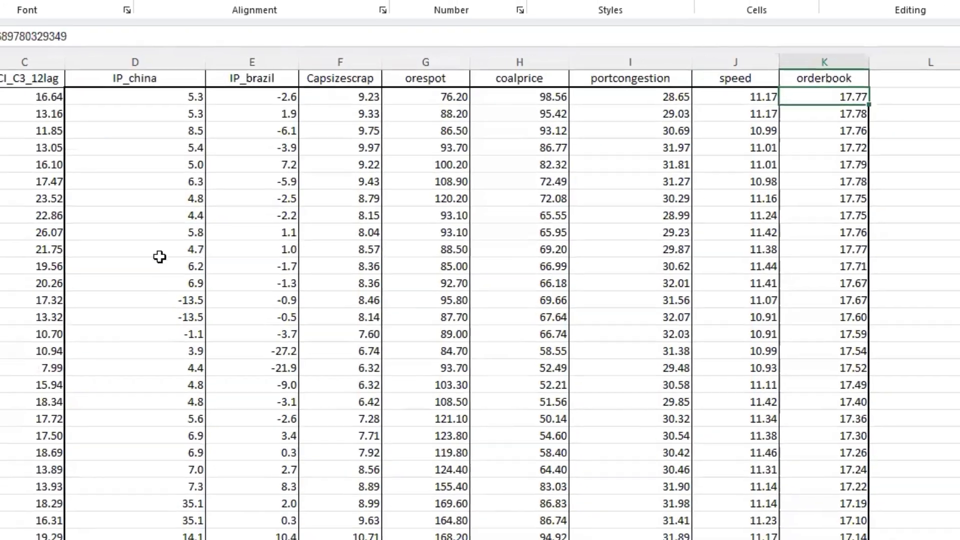
Review the cleaned sheet, examining the data from the headers through Dec-2023 and the 2024 rows below it
click(165, 272)
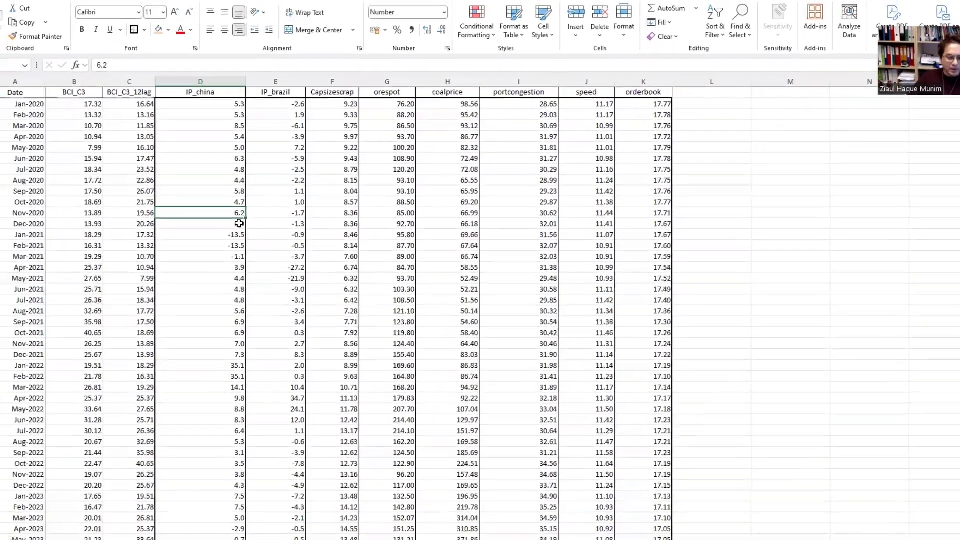
scroll(230, 248, down, 4)
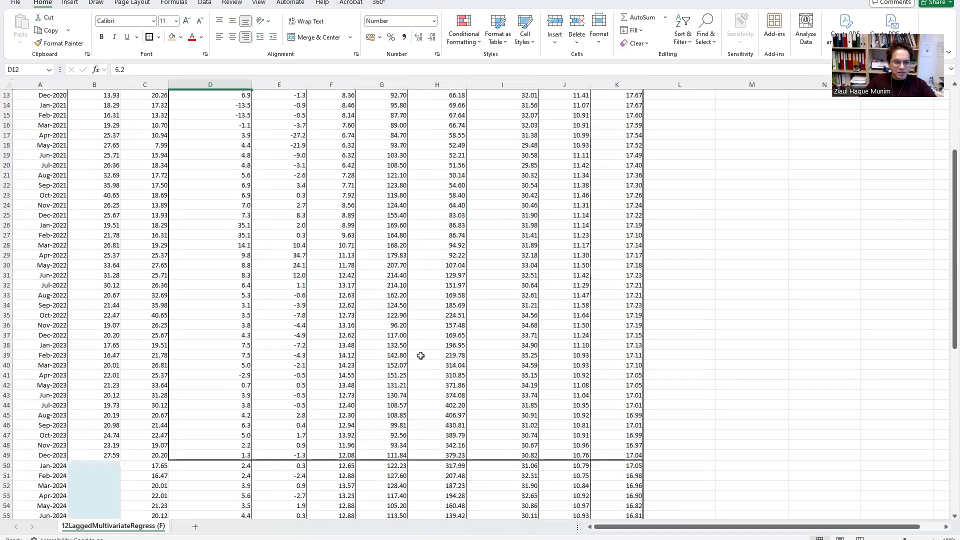
scroll(420, 355, up, 4)
click(658, 293)
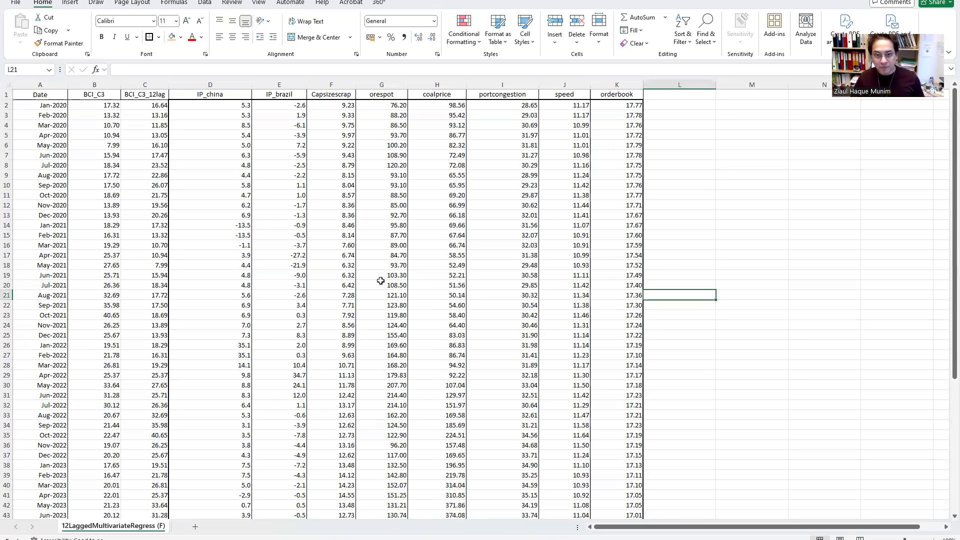
click(336, 242)
drag(39, 95, 633, 397)
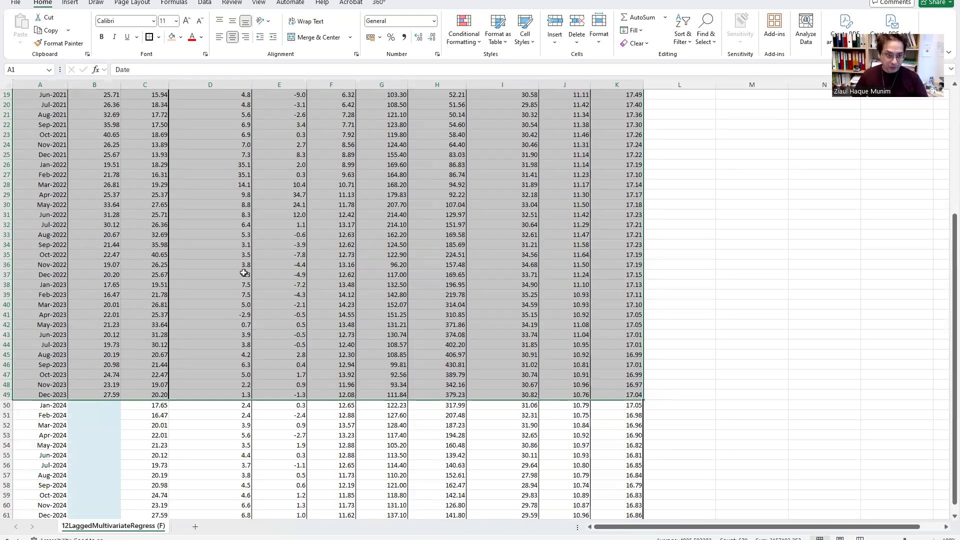
click(239, 446)
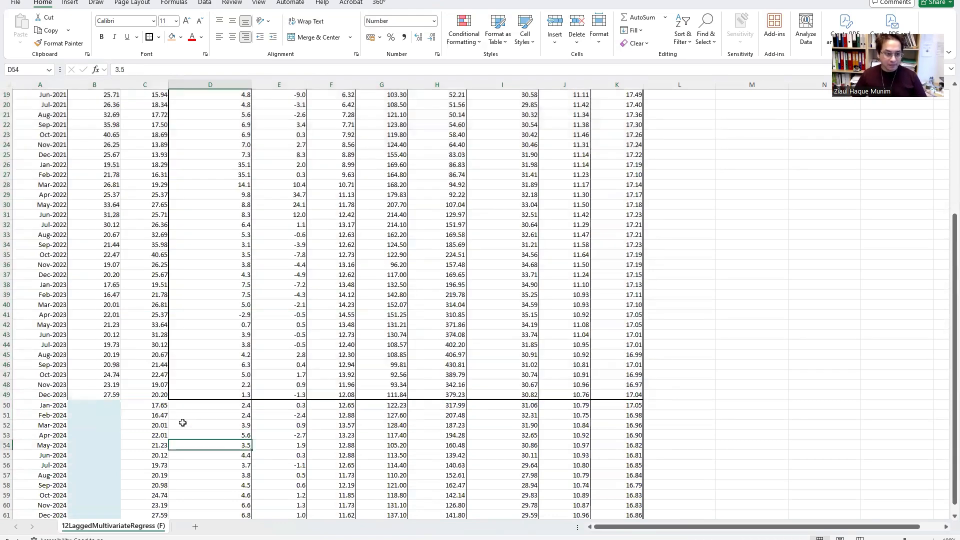
scroll(182, 422, down, 1)
scroll(199, 392, down, 1)
click(198, 392)
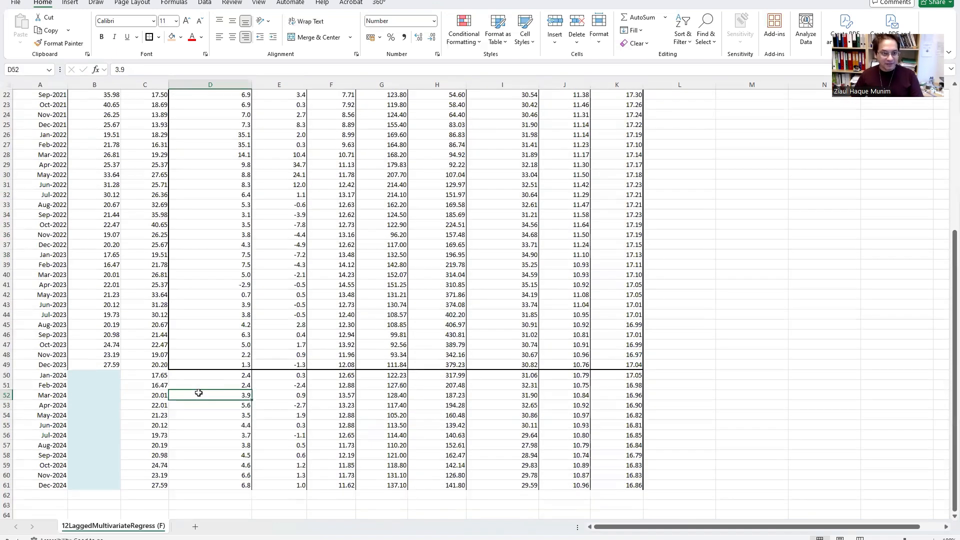
Save a copy of the workbook as Forecasting session_2025_exercise_class09.03.2025_matlab_input in the Session 04-Maritime Forecasting 2025 folder
click(16, 4)
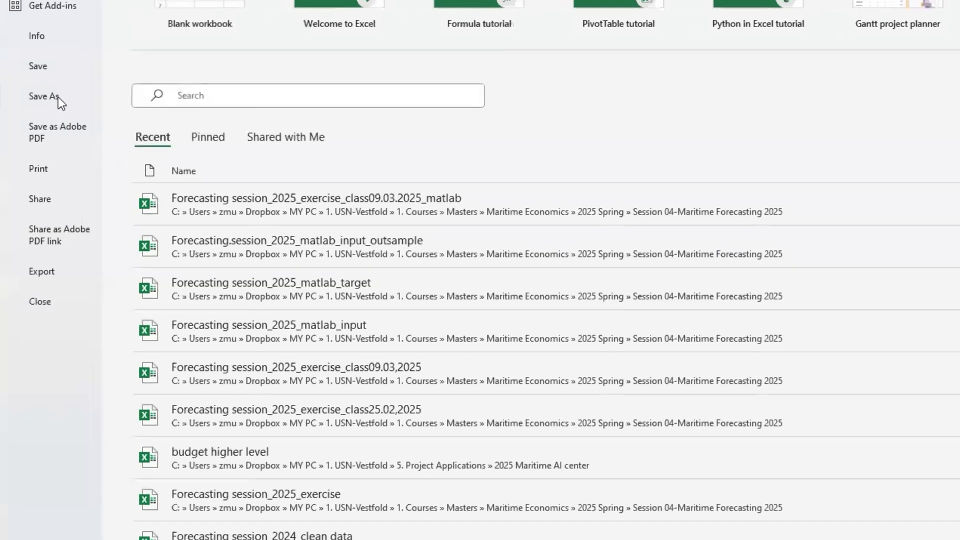
click(612, 41)
click(612, 41)
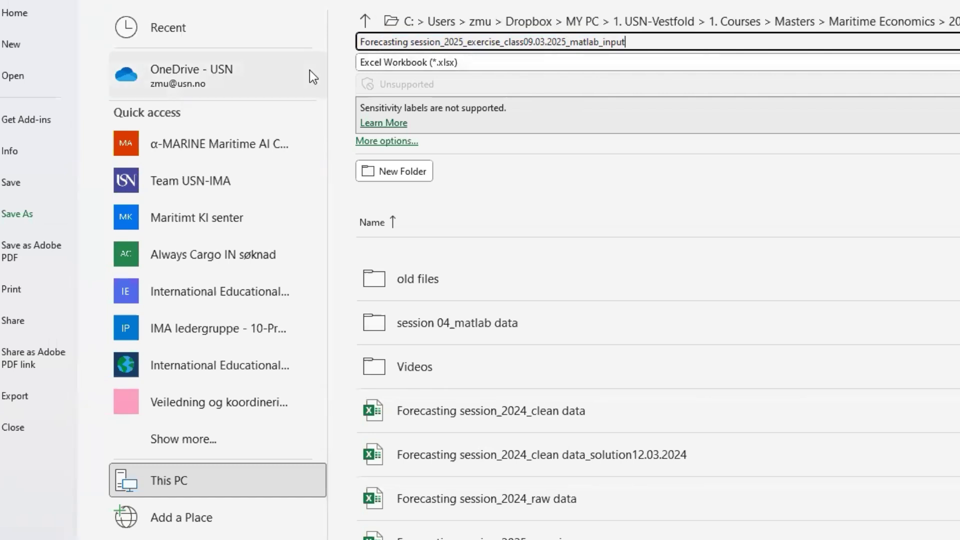
key(BackSpace)
text(_)
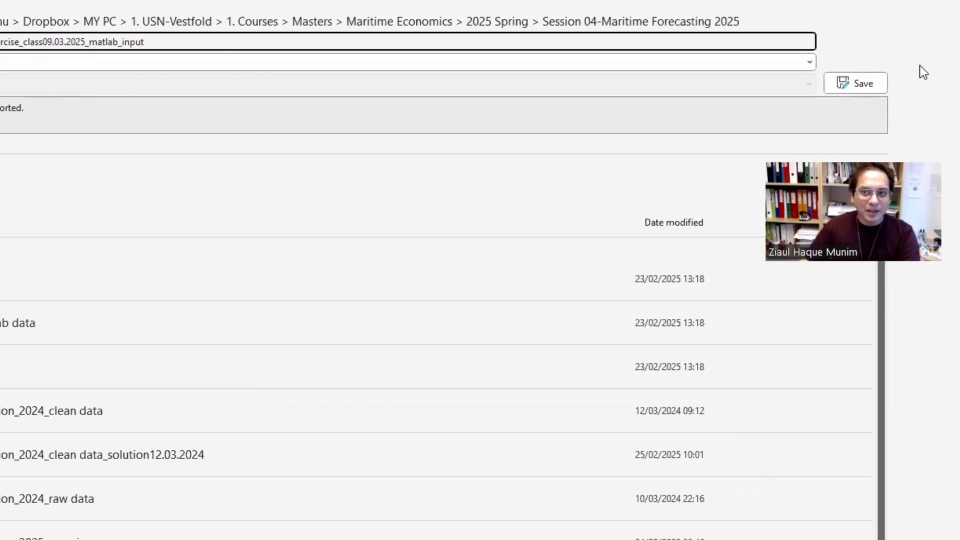
click(862, 83)
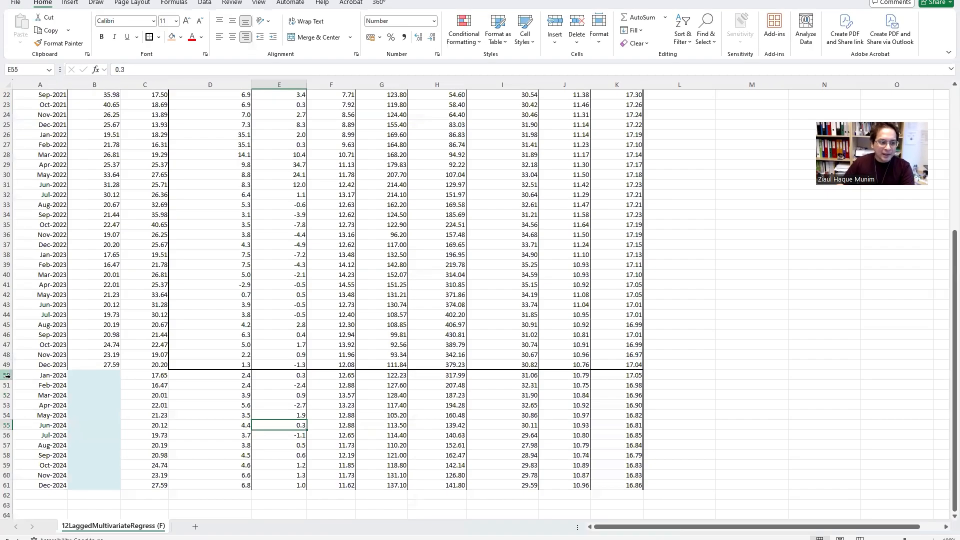
Save another copy of the workbook in the same folder as Forecasting_session_2025_exercise_class09.03.2025_matlab_outsample
click(7, 375)
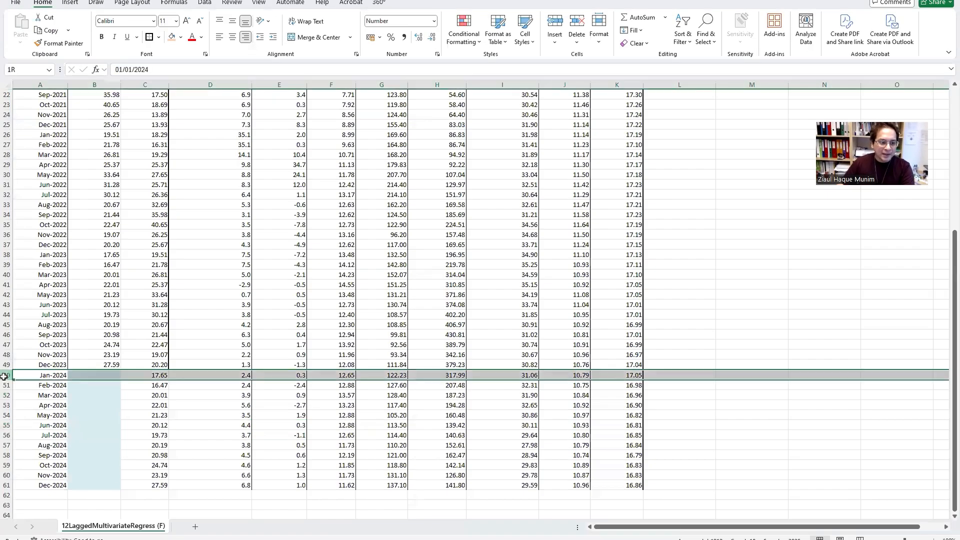
click(14, 3)
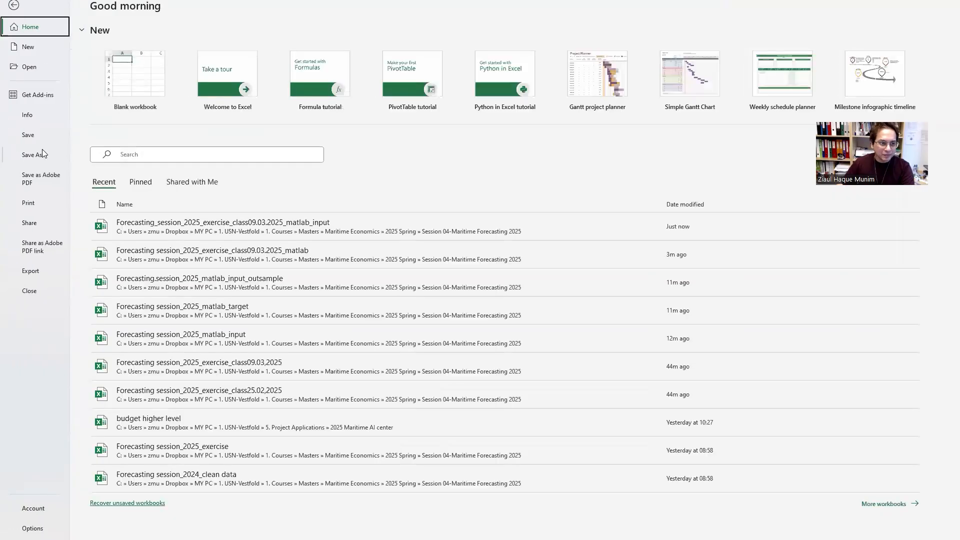
click(41, 156)
click(453, 45)
click(453, 45)
key(shift+Left)
key(shift+Left)
key(shift+Left)
text(ou)
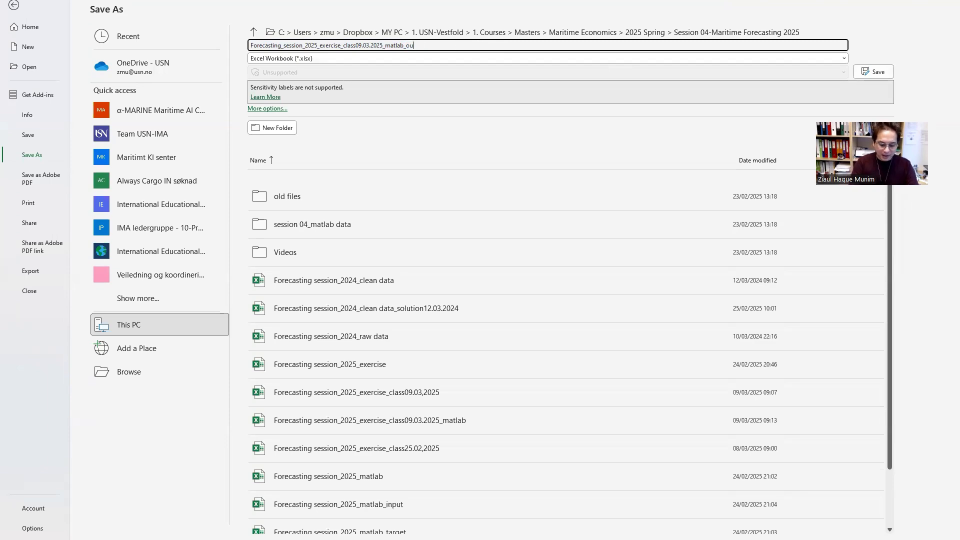
text(tsample)
key(Return)
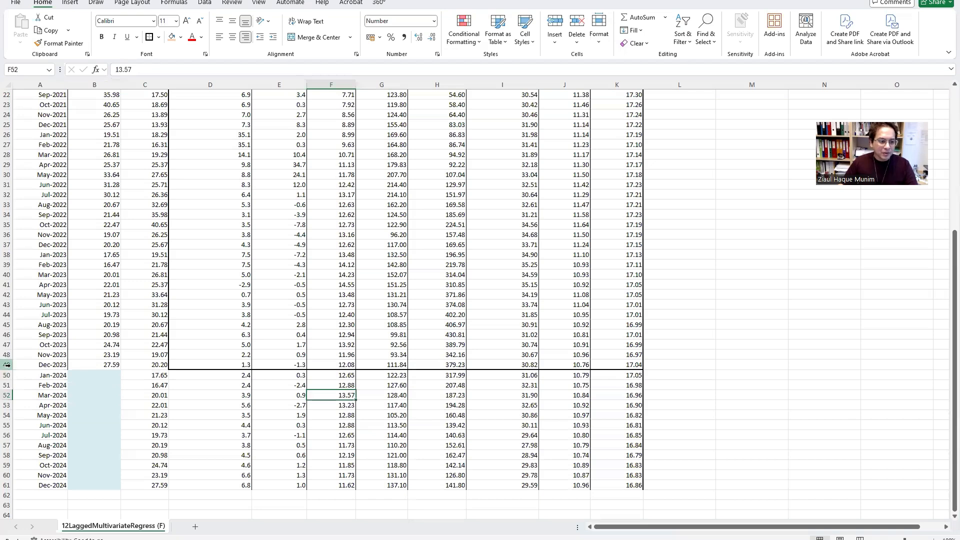
Delete rows 2 to 49 with the Jan-2020 to Dec-2023 data from the out-of-sample sheet, keeping the headers and 2024 rows
drag(8, 365, 7, 104)
scroll(90, 287, down, 12)
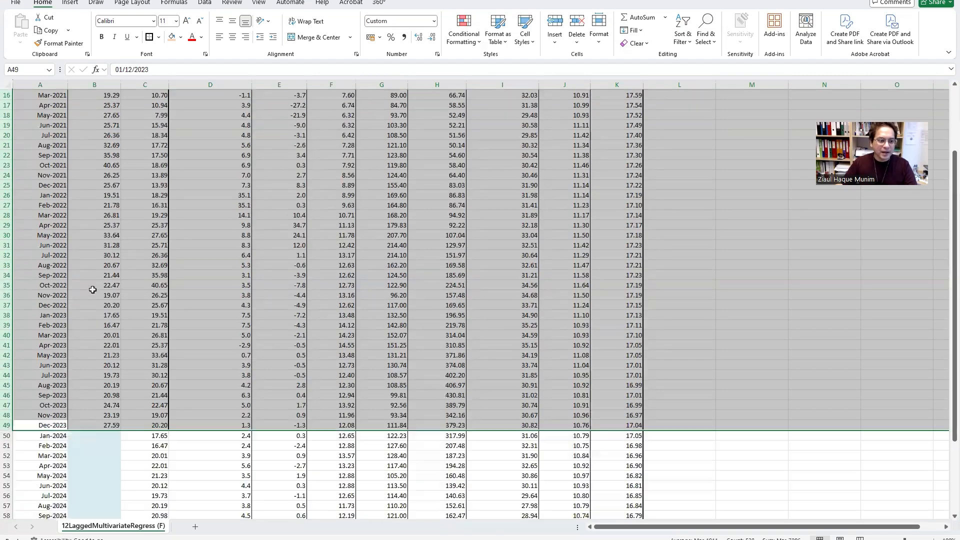
right_click(23, 219)
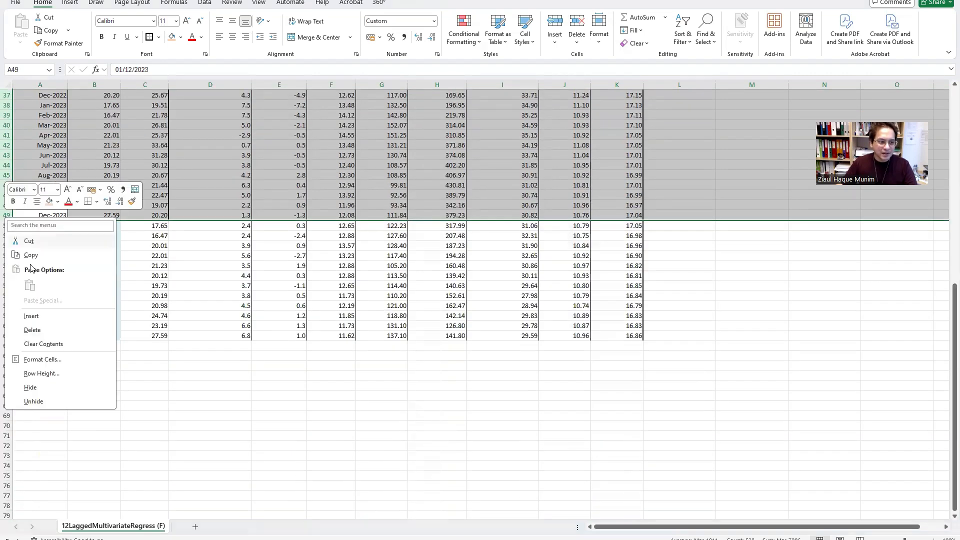
click(43, 327)
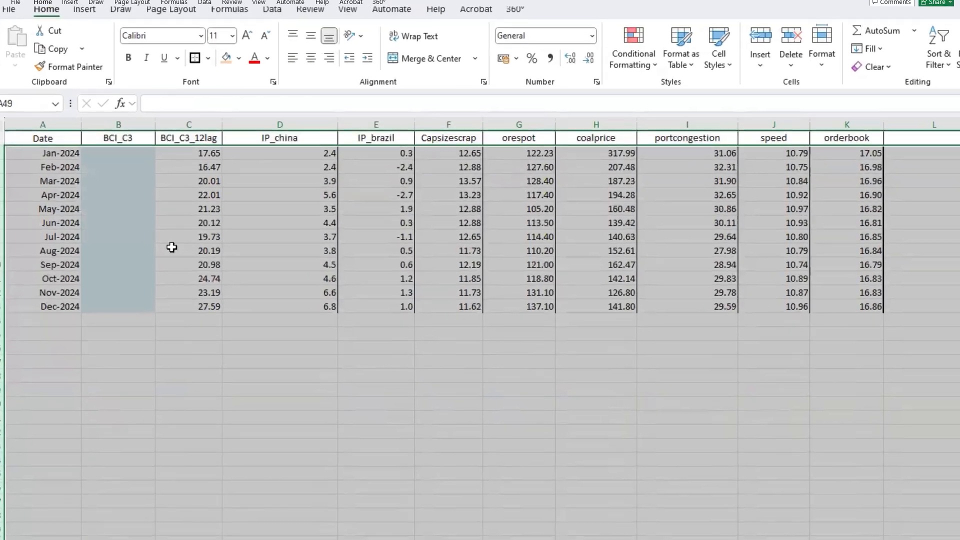
Delete the BCI_C3 column from the out-of-sample sheet and check the remaining columns from BCI_C3_12lag to orderbook
click(109, 84)
right_click(143, 129)
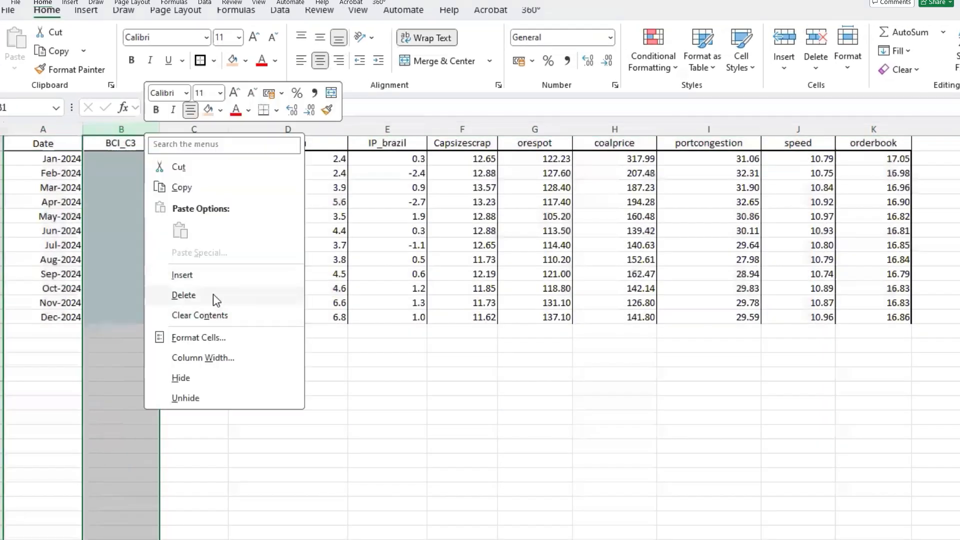
click(214, 298)
click(300, 474)
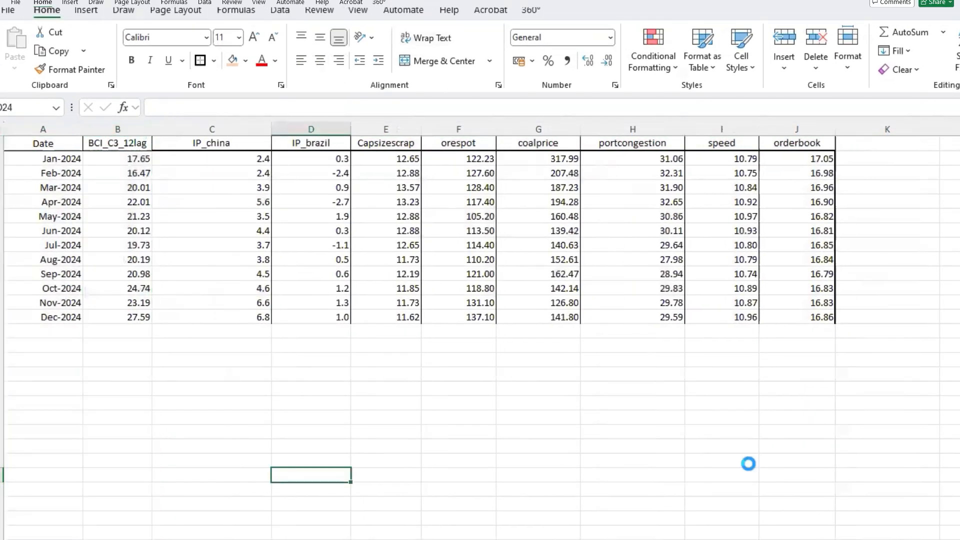
drag(117, 143, 806, 317)
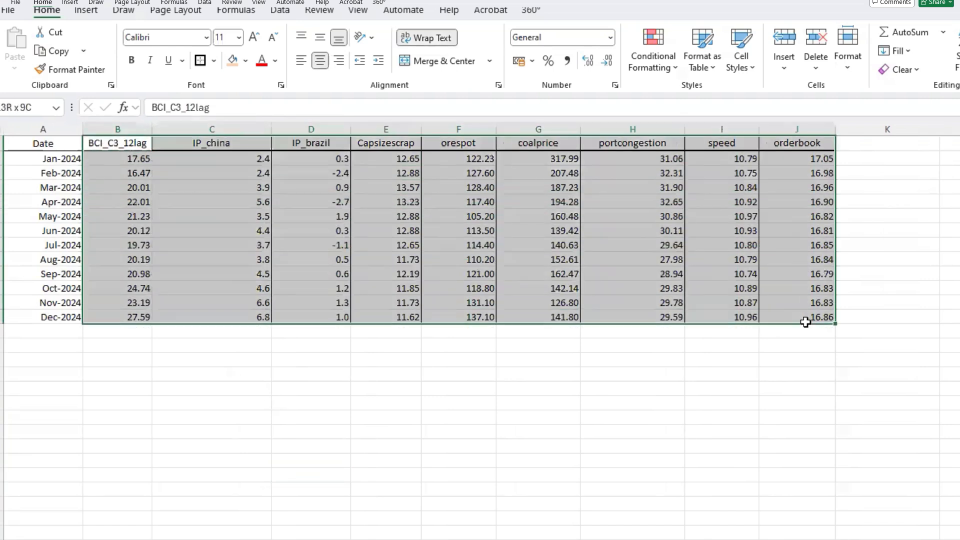
click(768, 450)
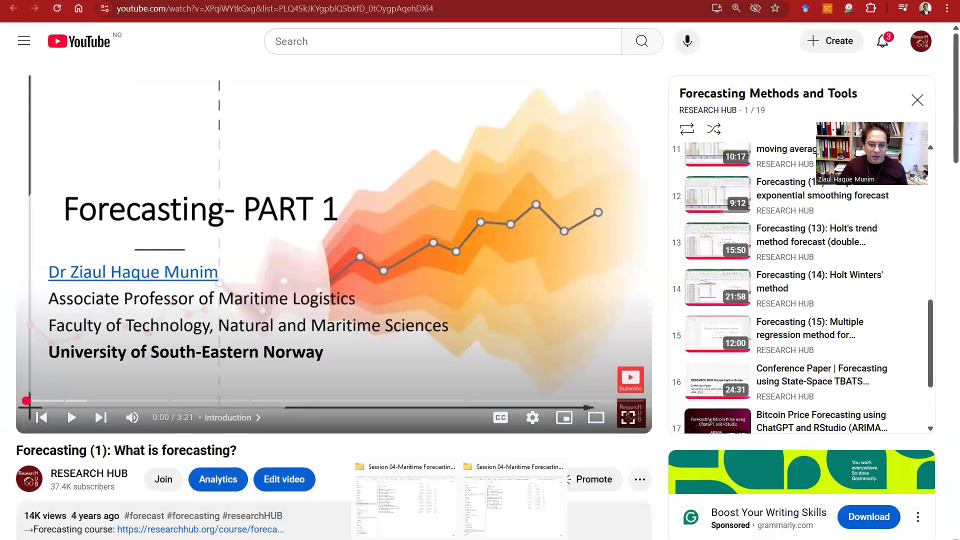
Switch to the Session 04-Maritime Forecasting 2025 folder and open Forecasting_session_2025_exercise_class09.03.2025_matlab_input
click(509, 497)
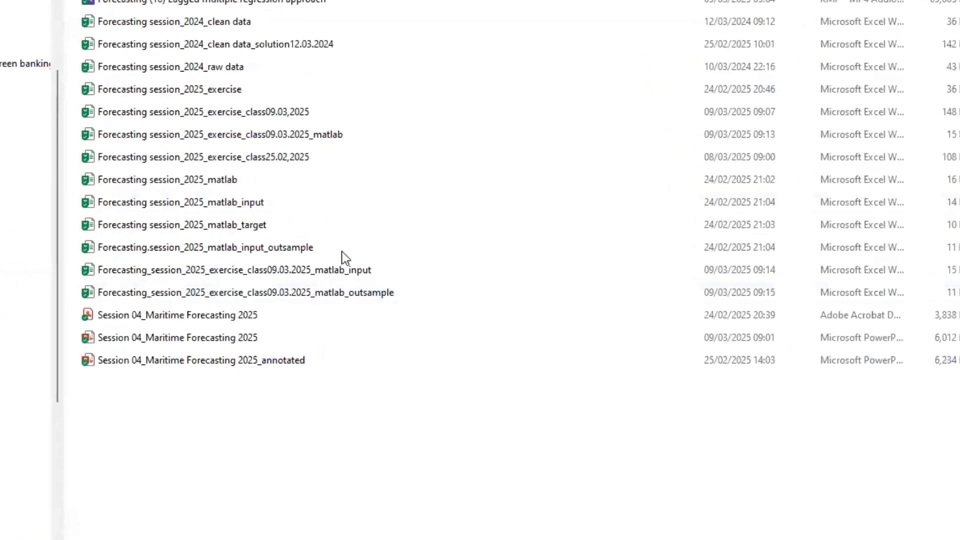
double_click(340, 270)
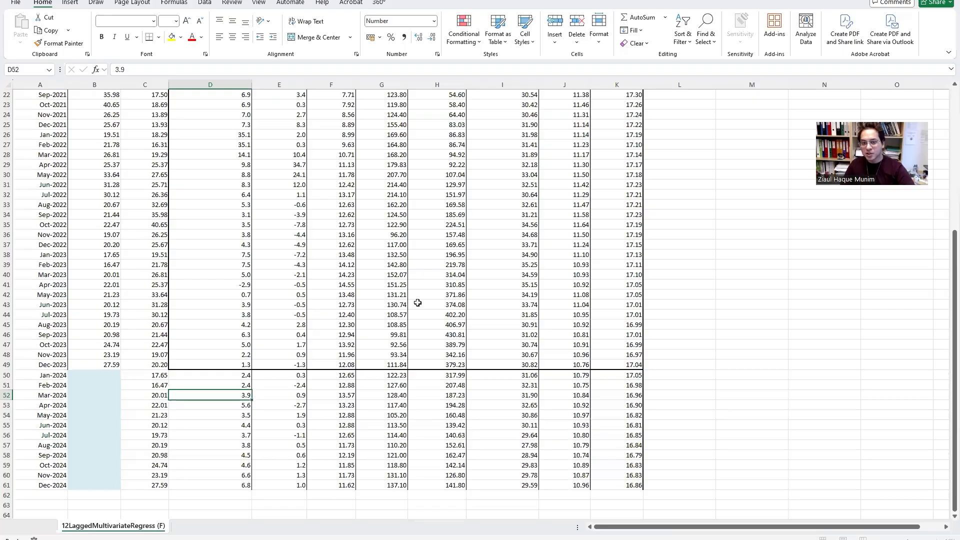
scroll(105, 336, up, 7)
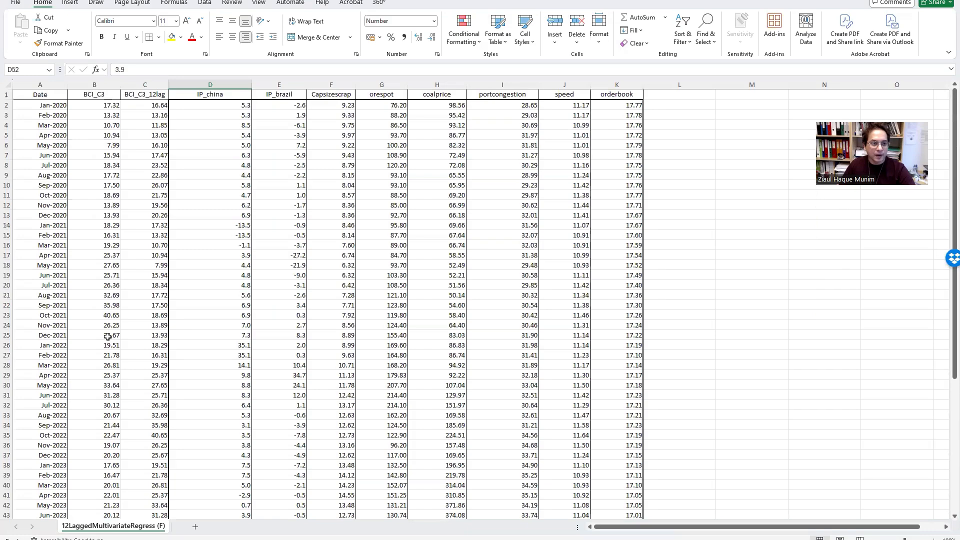
Apply thick outside borders around columns C to J, from BCI_C3_12lag to speed
click(94, 85)
drag(145, 85, 583, 92)
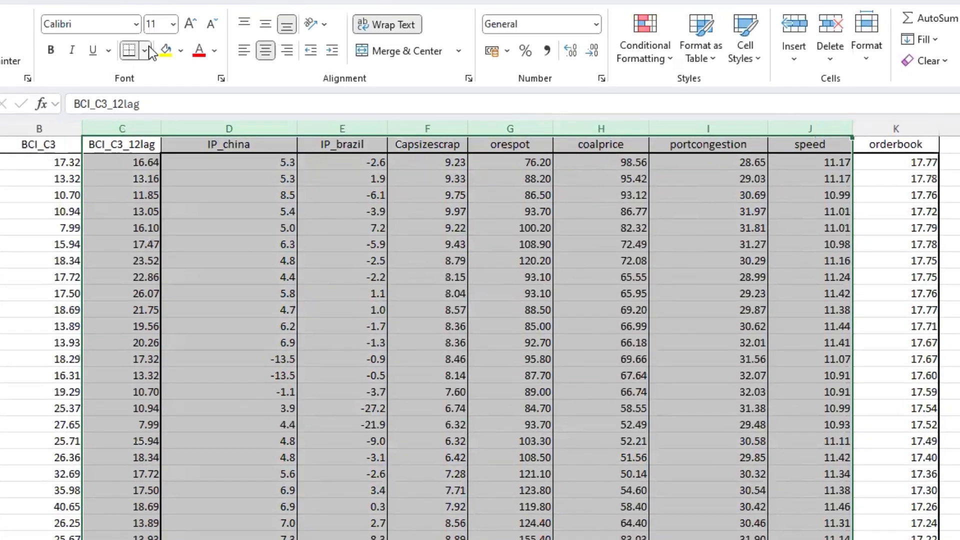
click(156, 39)
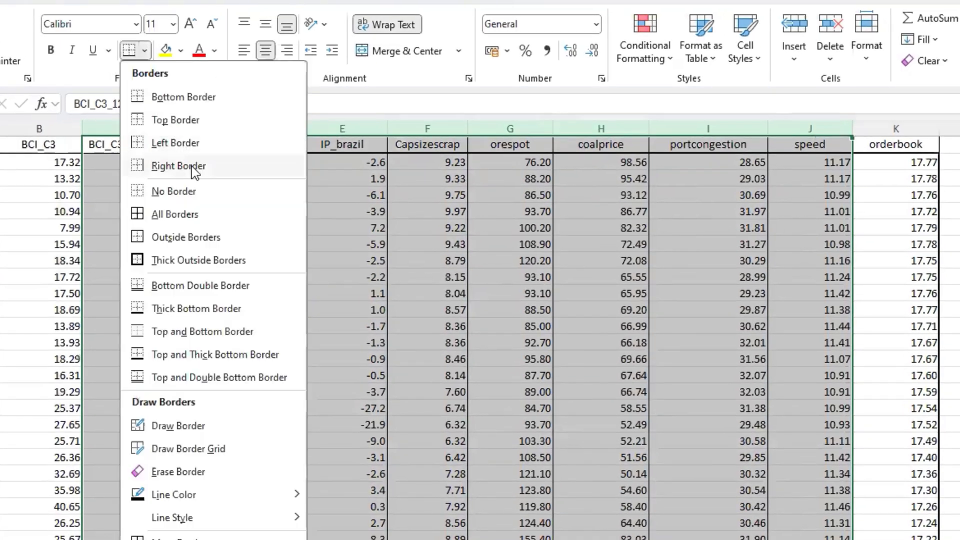
click(198, 260)
click(190, 244)
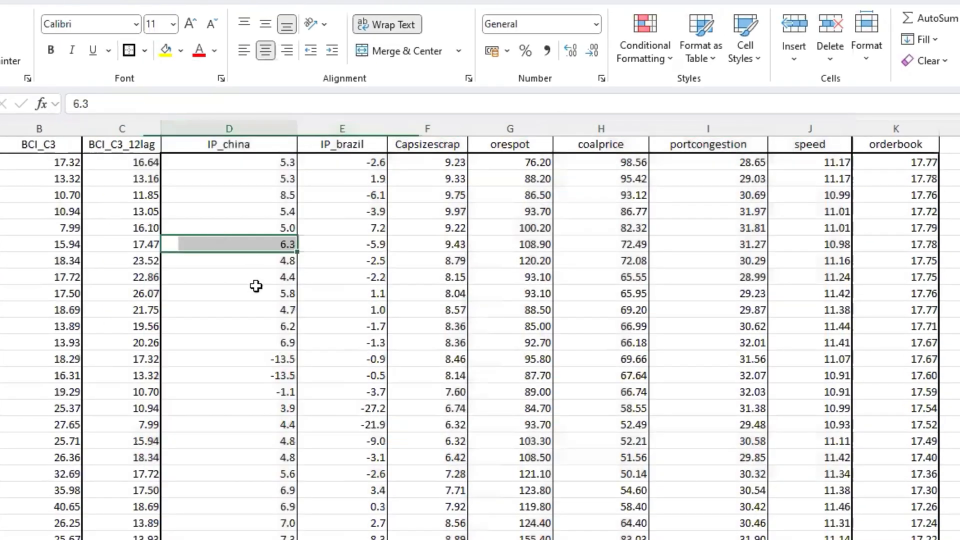
Shade the input variables in C1:K49, from BCI_C3_12lag to orderbook through Dec-2023, with a light pink fill
drag(138, 144, 608, 386)
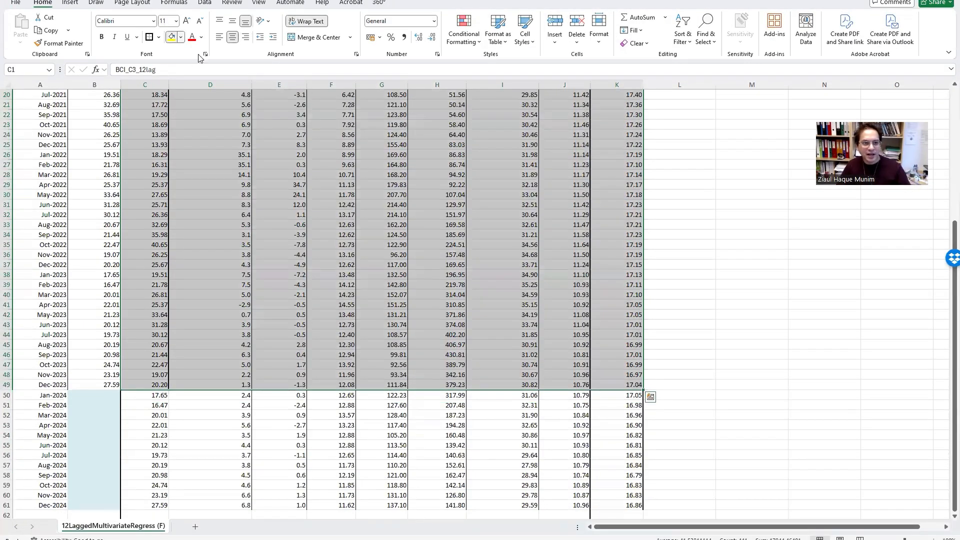
click(180, 37)
click(241, 105)
scroll(690, 360, up, 6)
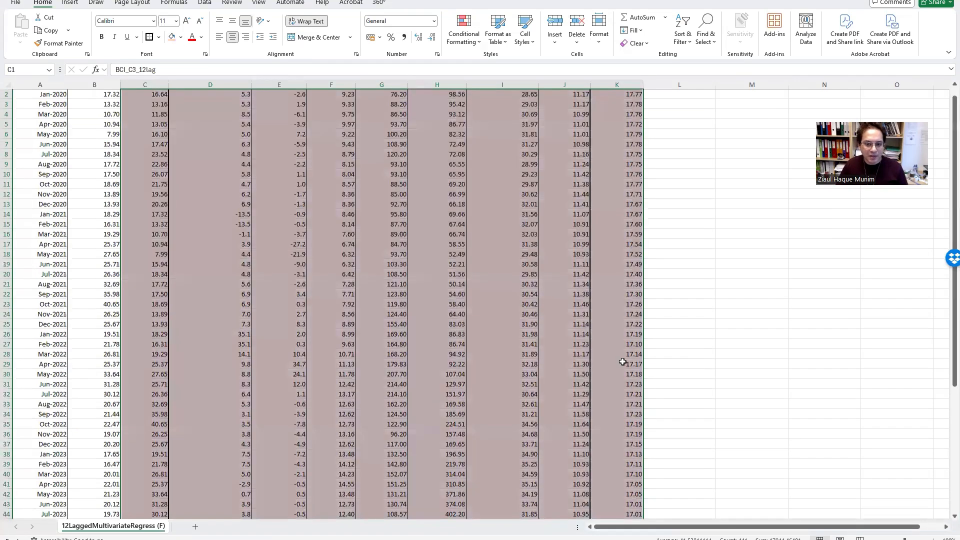
click(689, 364)
Delete the Jan-2024 to Dec-2024 rows beneath the shaded data in the input sheet
scroll(75, 320, down, 8)
click(90, 315)
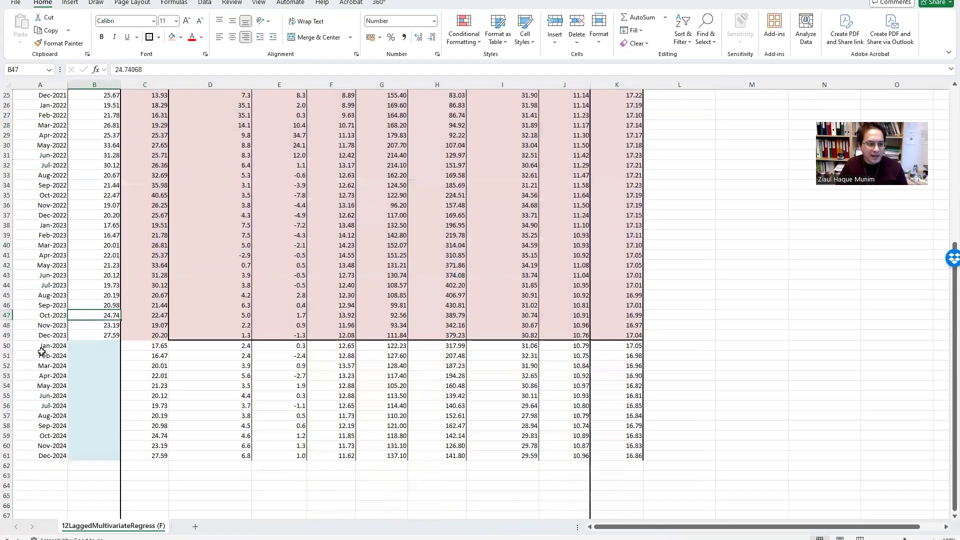
drag(12, 346, 7, 454)
right_click(8, 454)
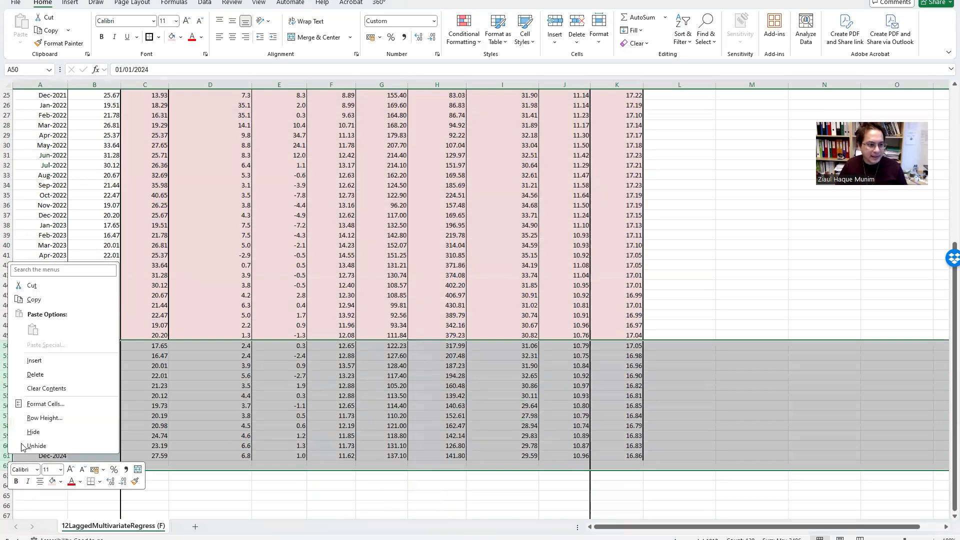
click(41, 376)
scroll(41, 376, up, 8)
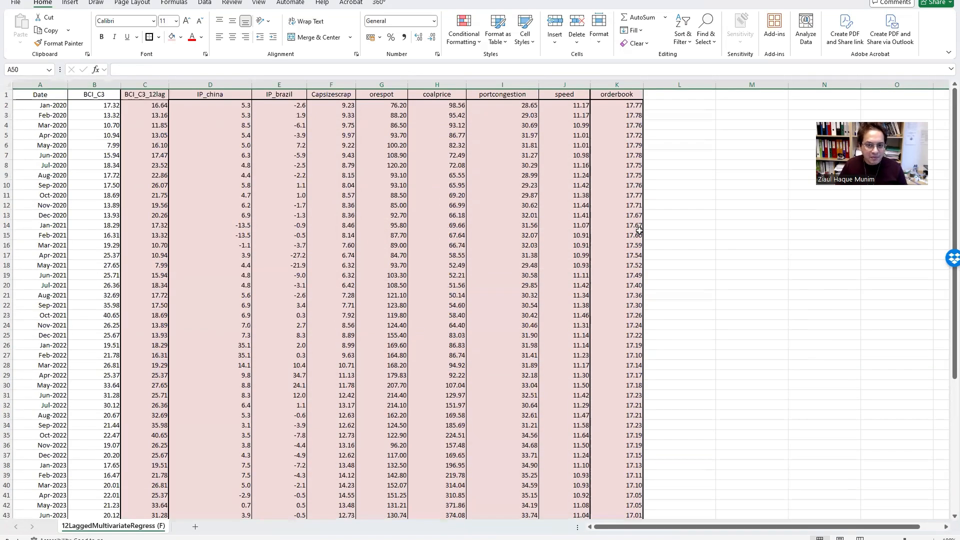
click(700, 211)
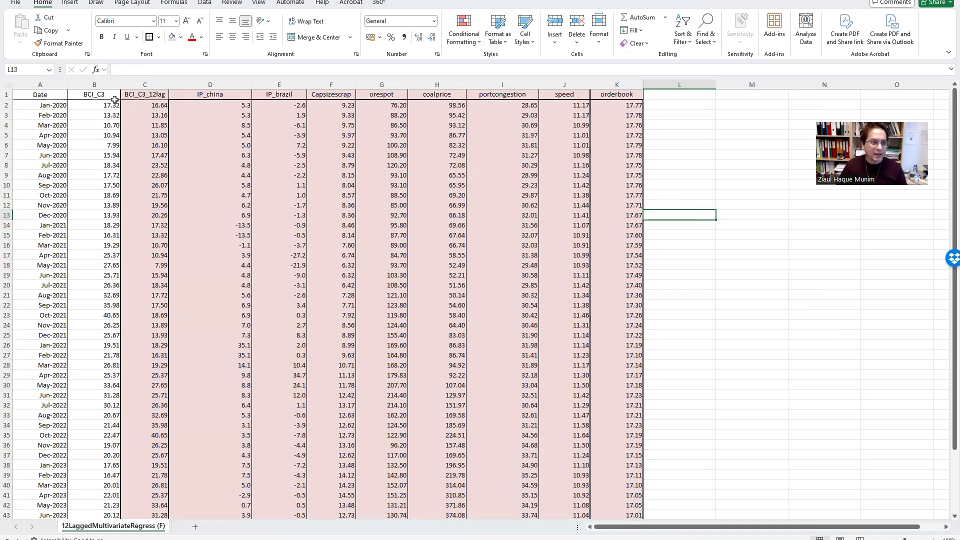
Examine the BCI_C3 column against the shaded input columns, and check the date range from the first month to the last
click(101, 82)
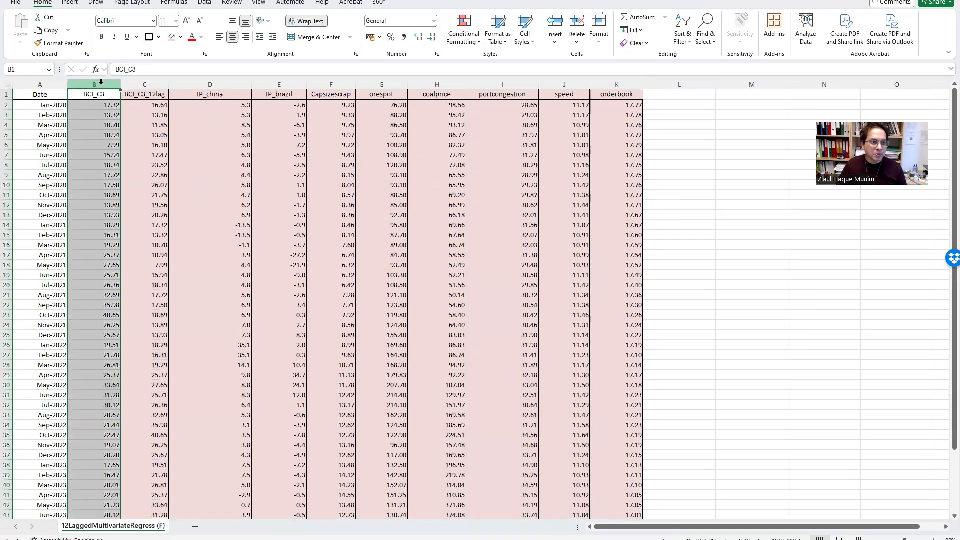
drag(150, 85, 655, 102)
click(675, 226)
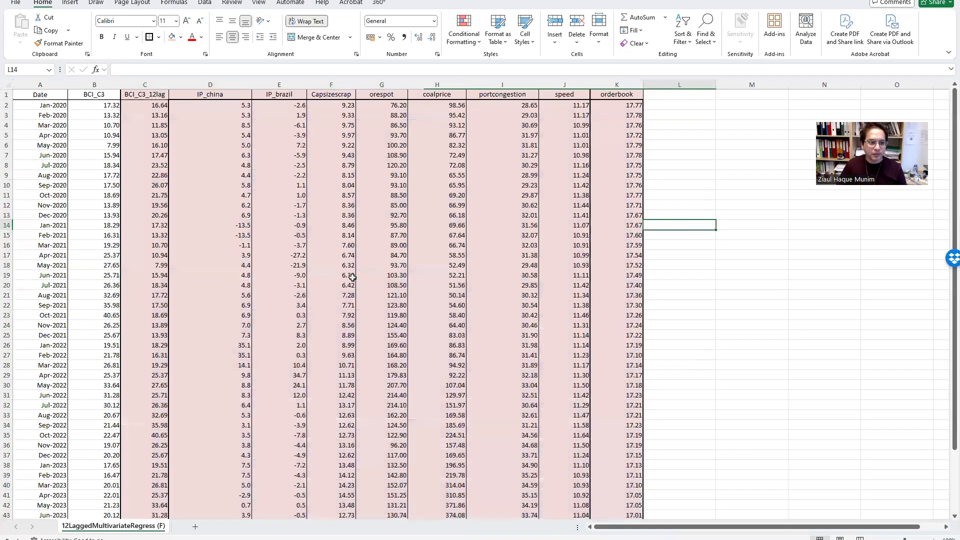
scroll(327, 274, down, 6)
scroll(330, 260, up, 6)
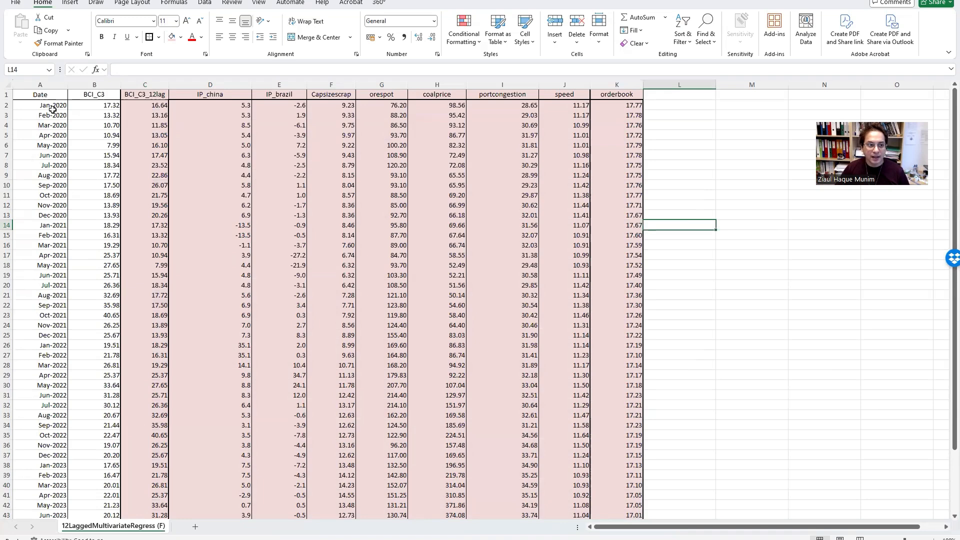
click(52, 109)
scroll(83, 275, down, 5)
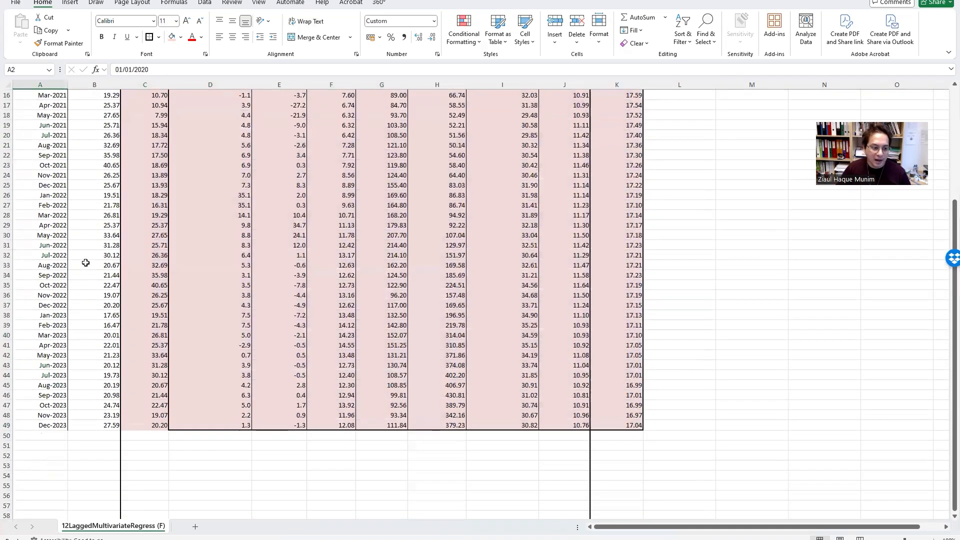
scroll(86, 262, up, 3)
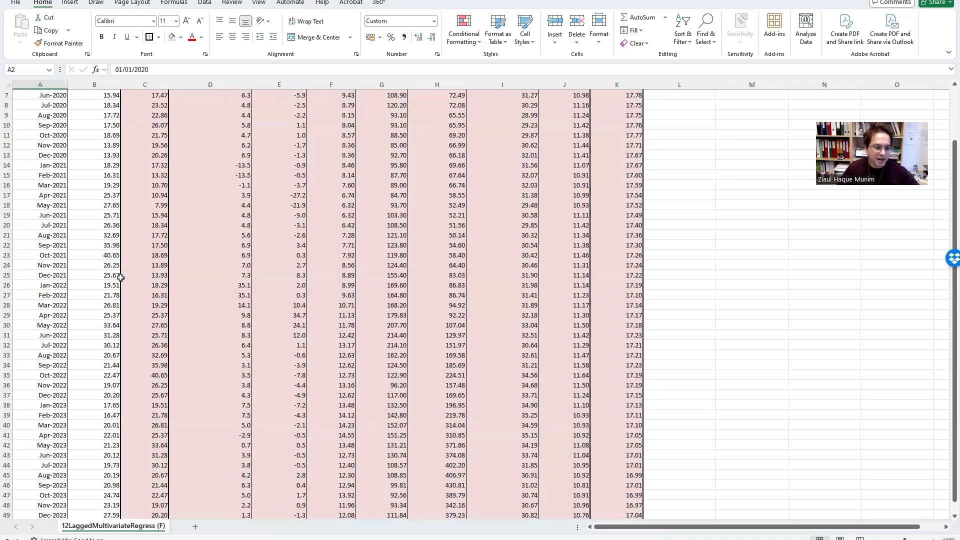
scroll(104, 268, up, 2)
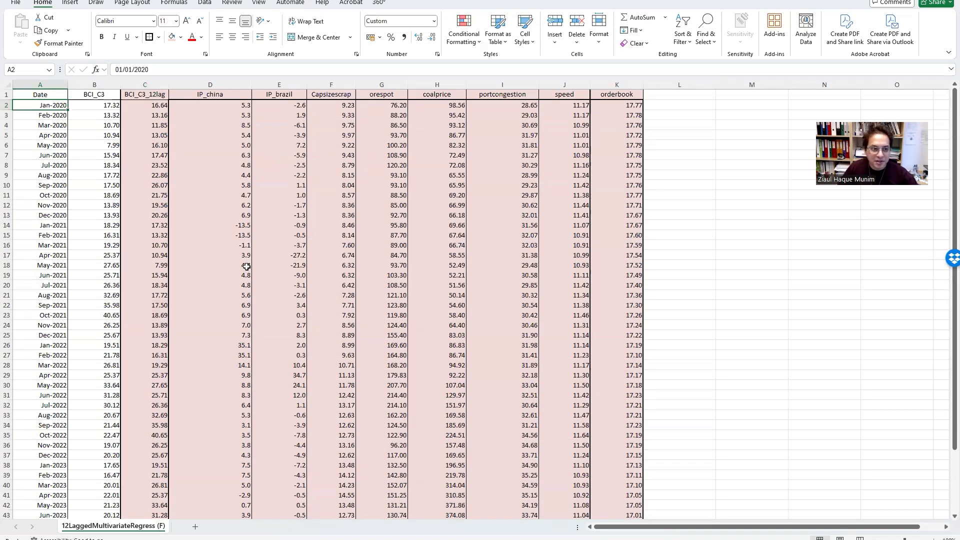
click(701, 243)
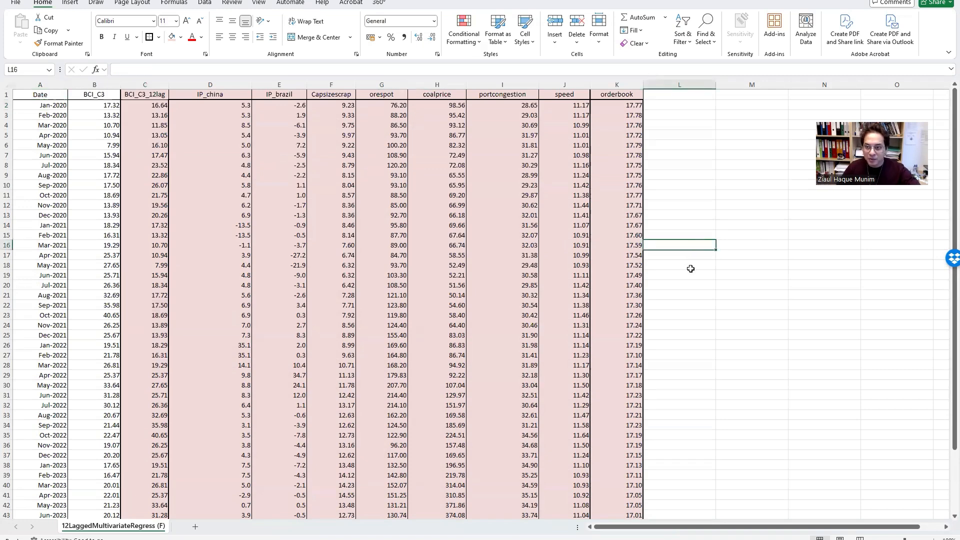
Close the matlab_input workbook and switch to MATLAB
key(alt+F4)
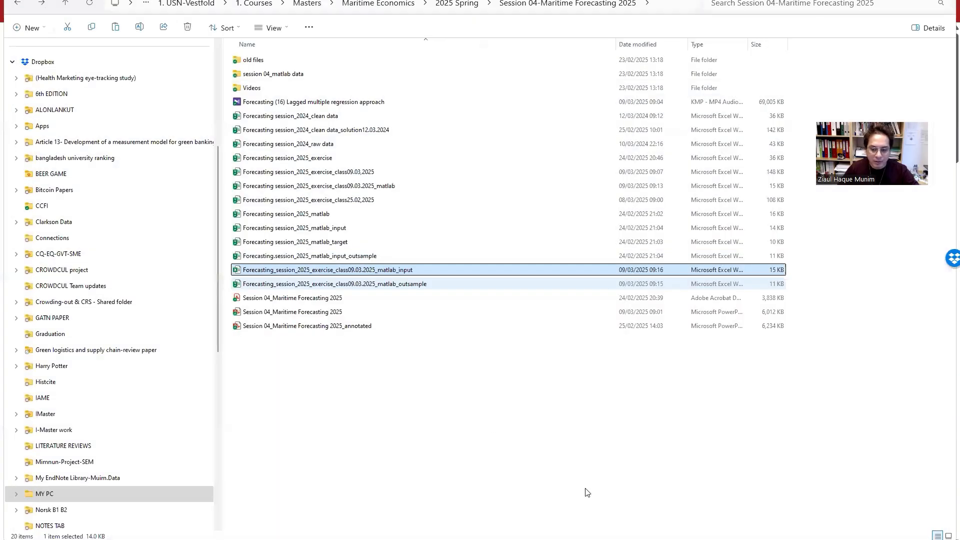
click(499, 380)
key(alt+Tab)
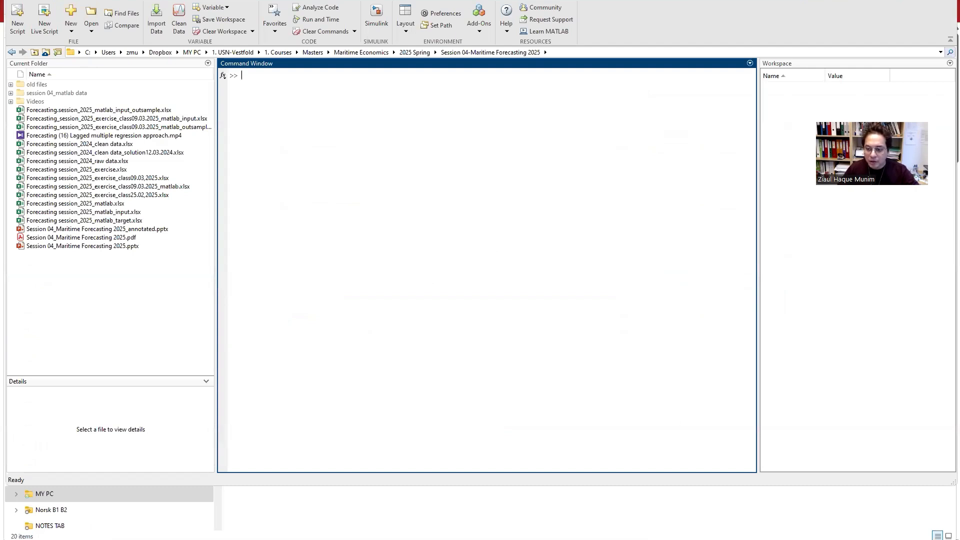
key(alt+Tab)
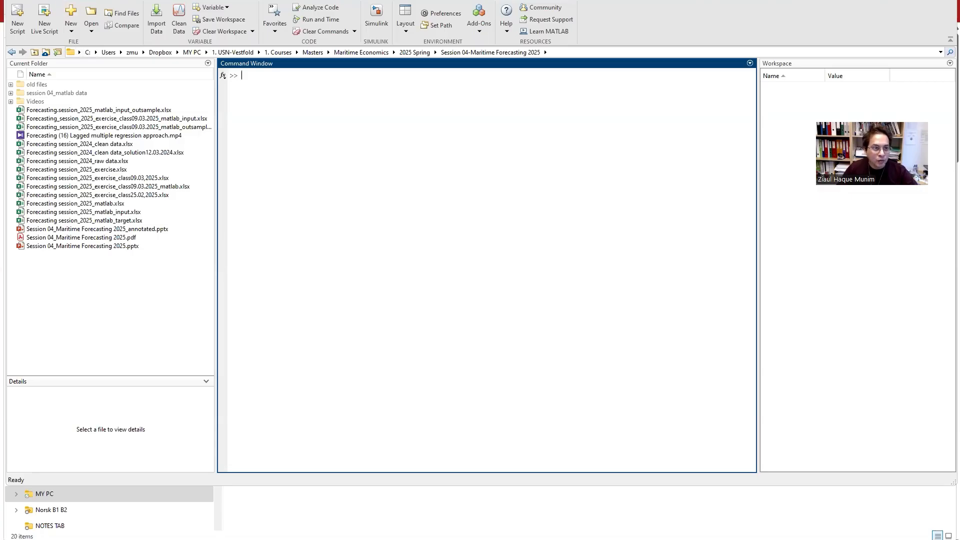
Remove Regression Learner from the favorite apps and launch it from the machine learning apps in a maximized window
click(95, 0)
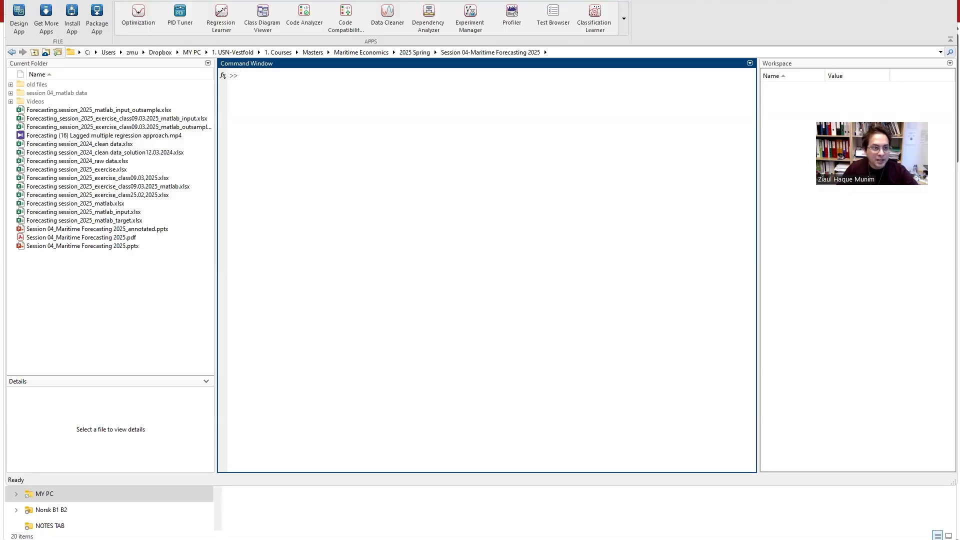
click(625, 20)
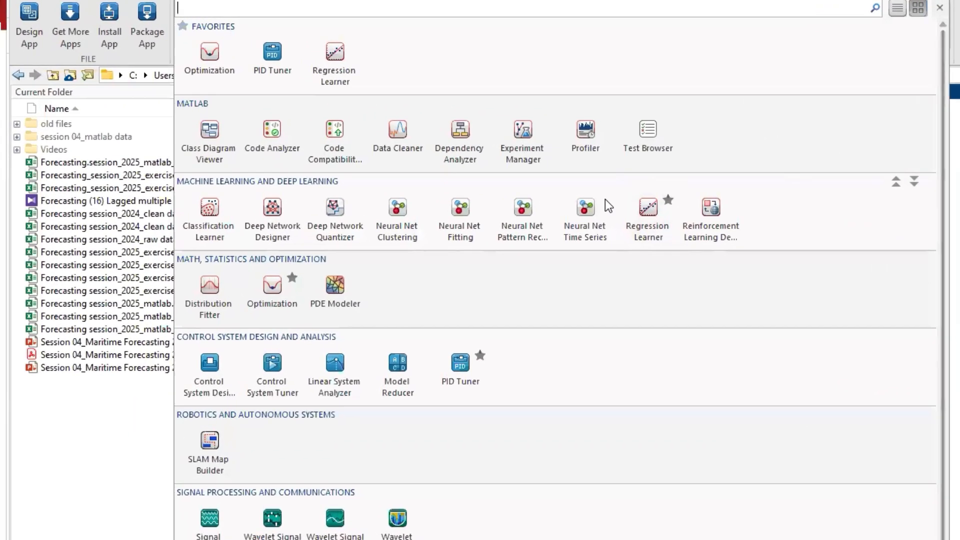
click(667, 200)
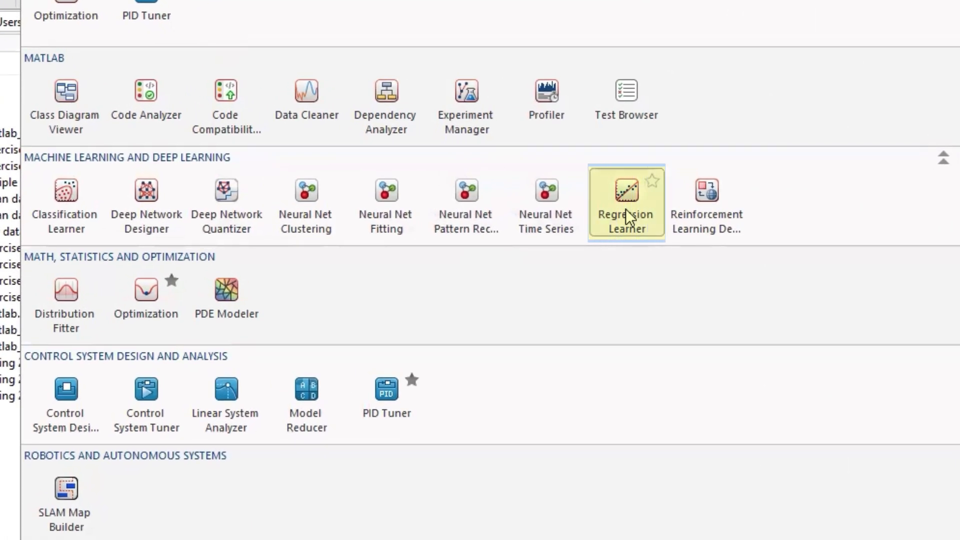
click(625, 208)
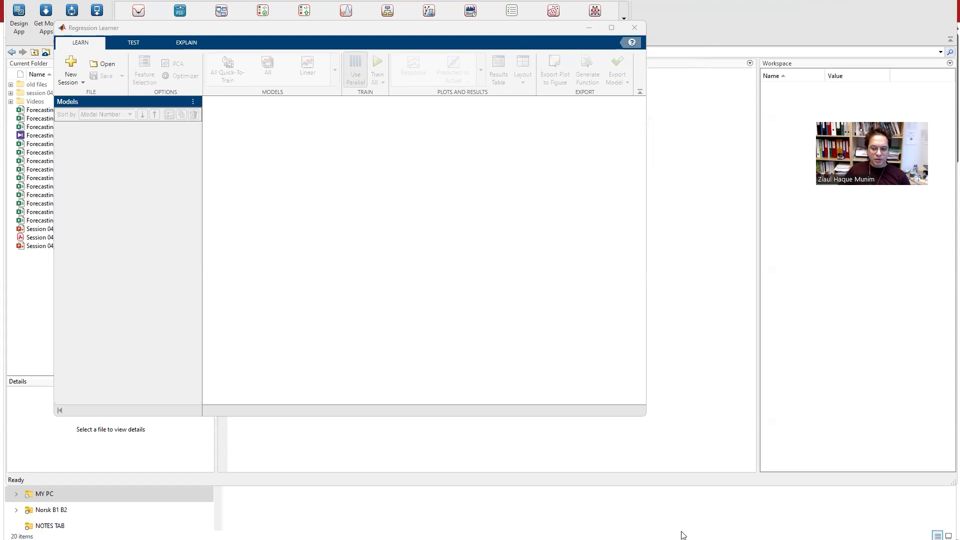
click(611, 29)
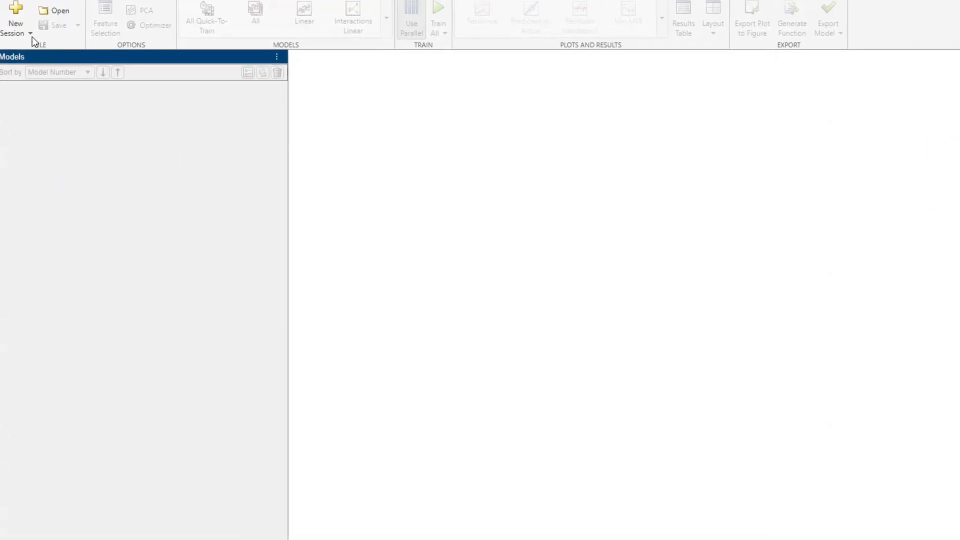
Start a new session from file using the workbook Forecasting_session_2025_exercise_class09.03.2025_matlab_input
click(30, 35)
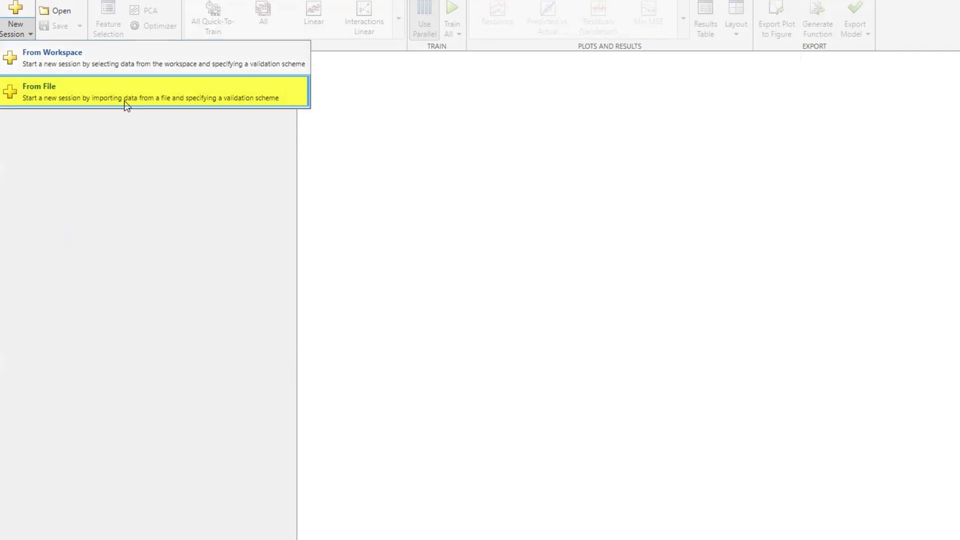
click(488, 292)
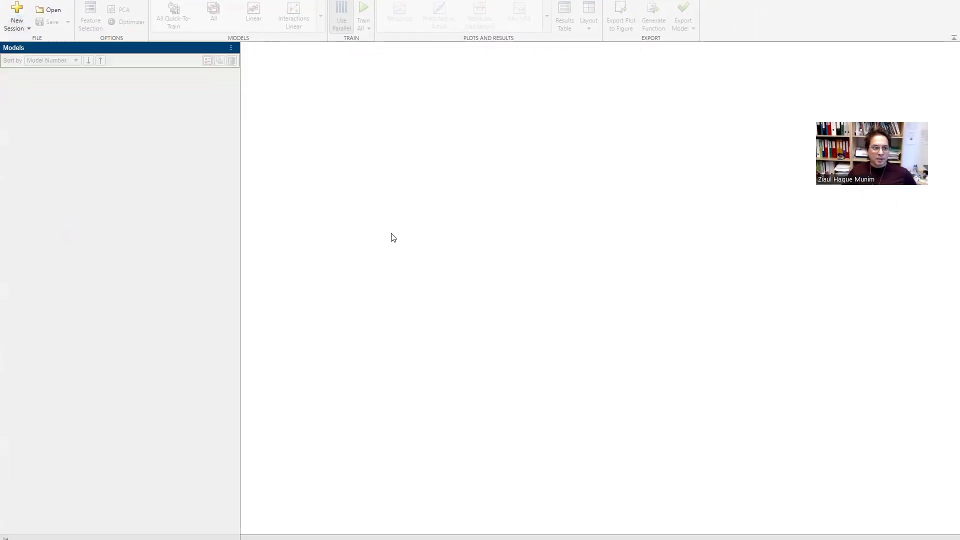
click(893, 2)
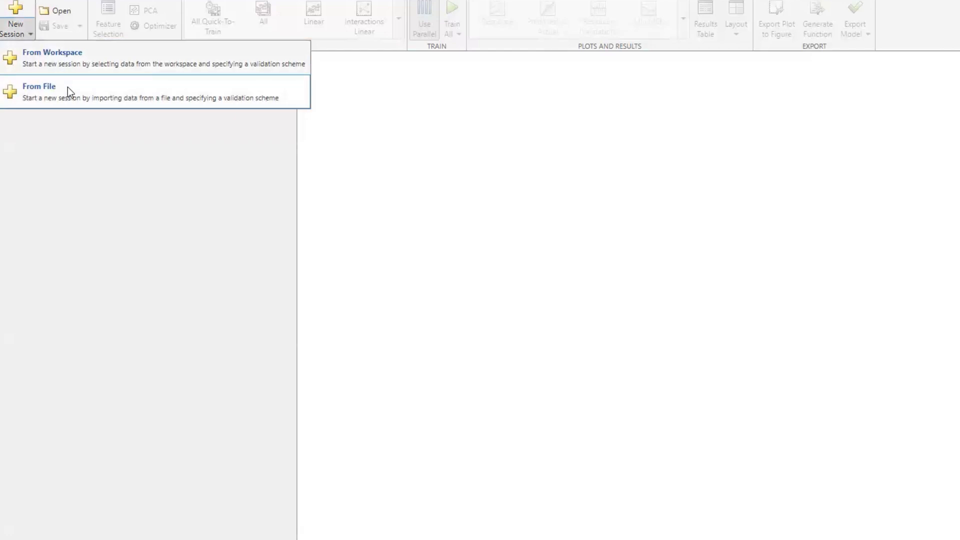
click(68, 87)
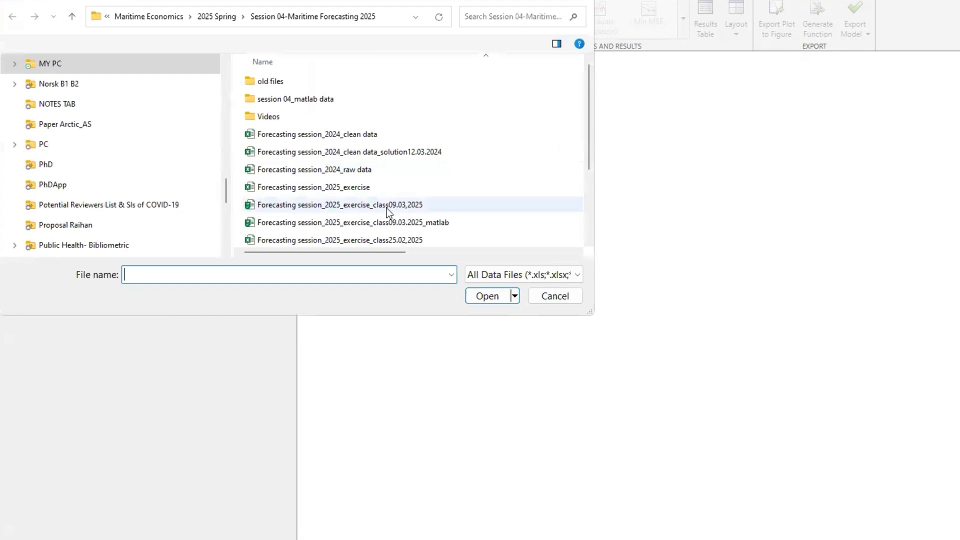
scroll(395, 173, down, 2)
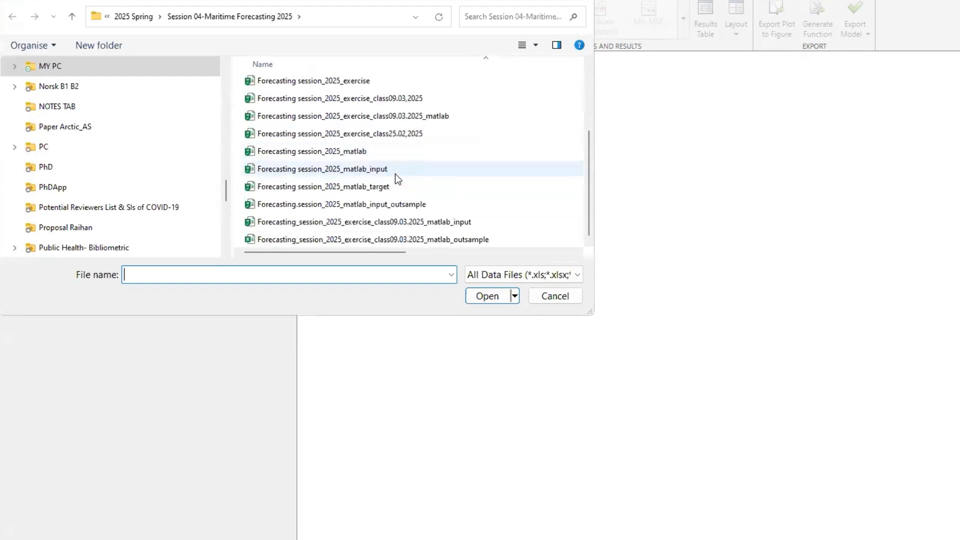
click(395, 223)
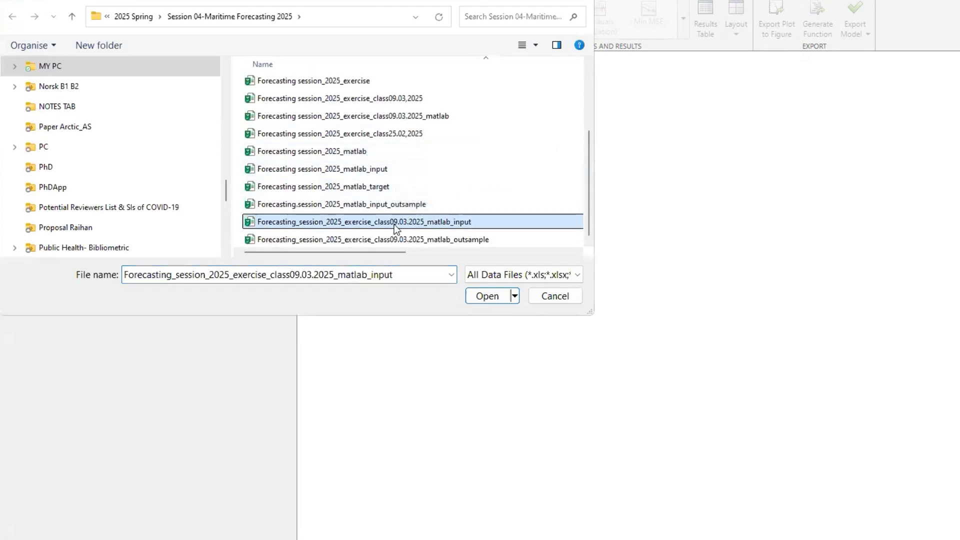
double_click(452, 226)
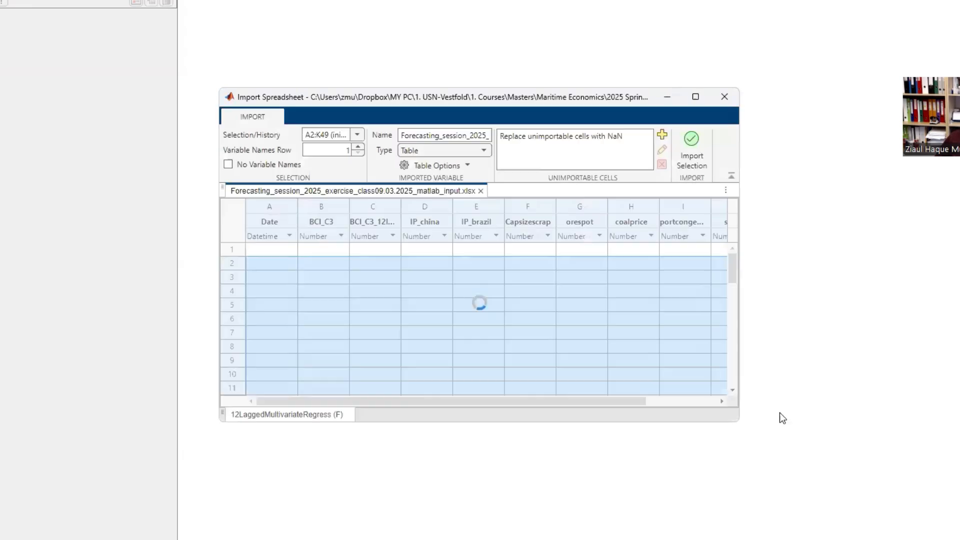
Maximize the spreadsheet import window, check the rows through Dec-2023, and import the range A2:K49 as a table
click(696, 97)
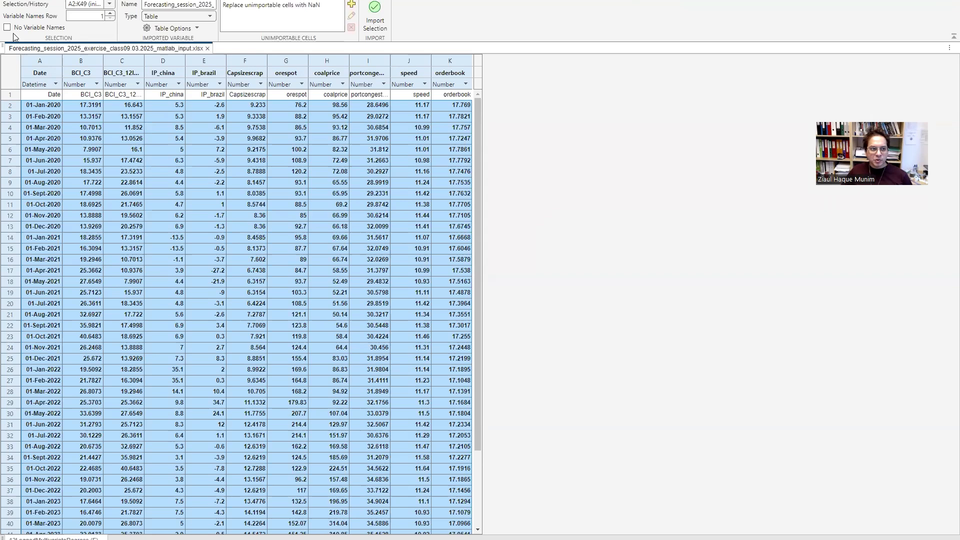
scroll(344, 476, down, 3)
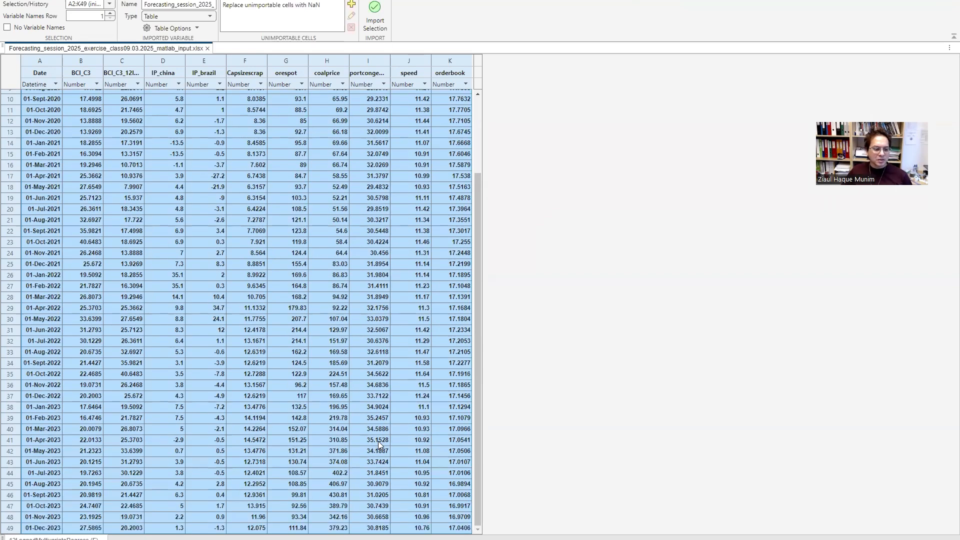
click(378, 24)
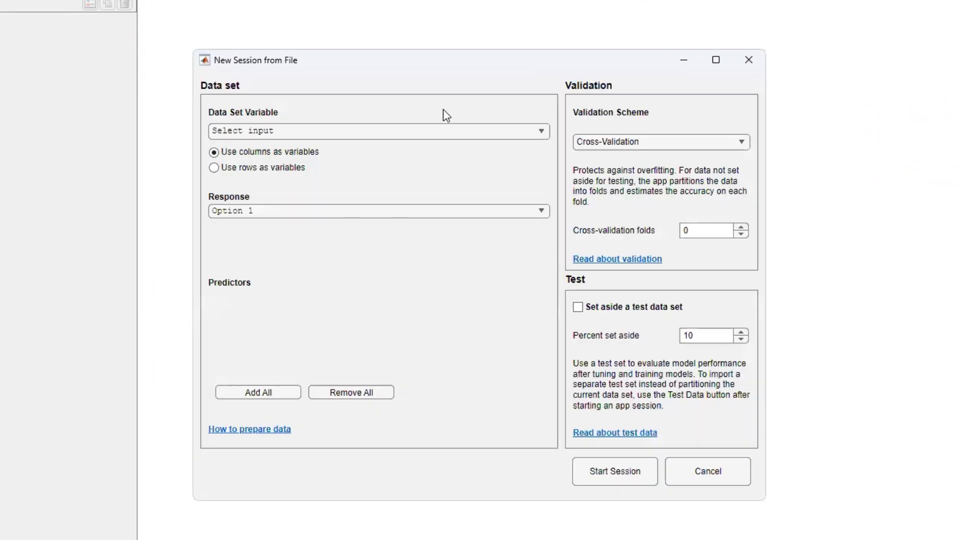
Choose the imported matlab_input table as the data set variable and BCI_C3 as the response, and check the predictor list
click(259, 131)
click(270, 165)
click(285, 132)
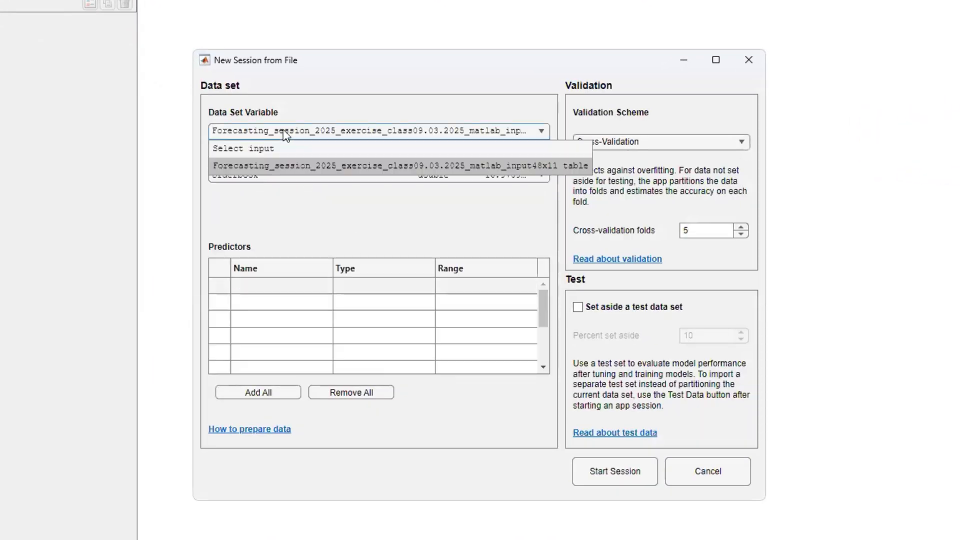
click(350, 107)
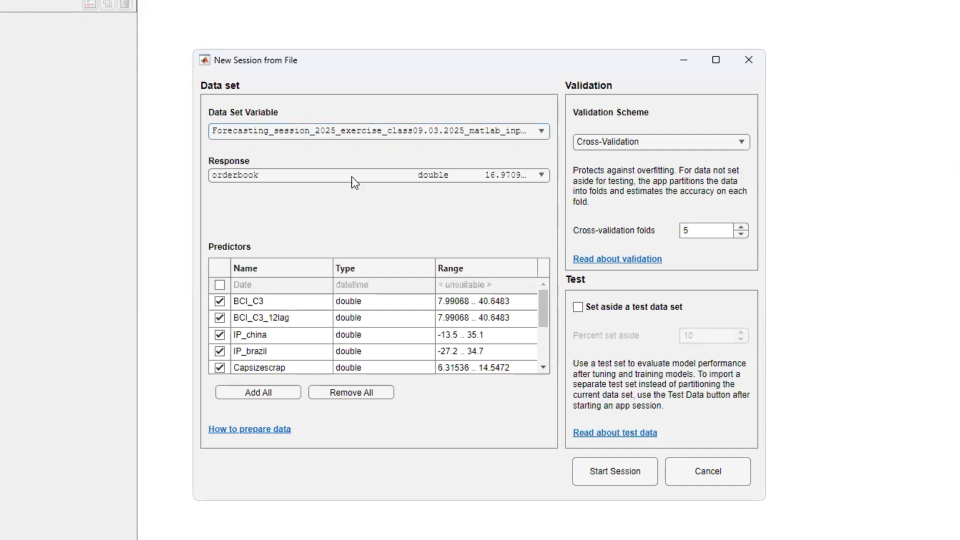
click(352, 176)
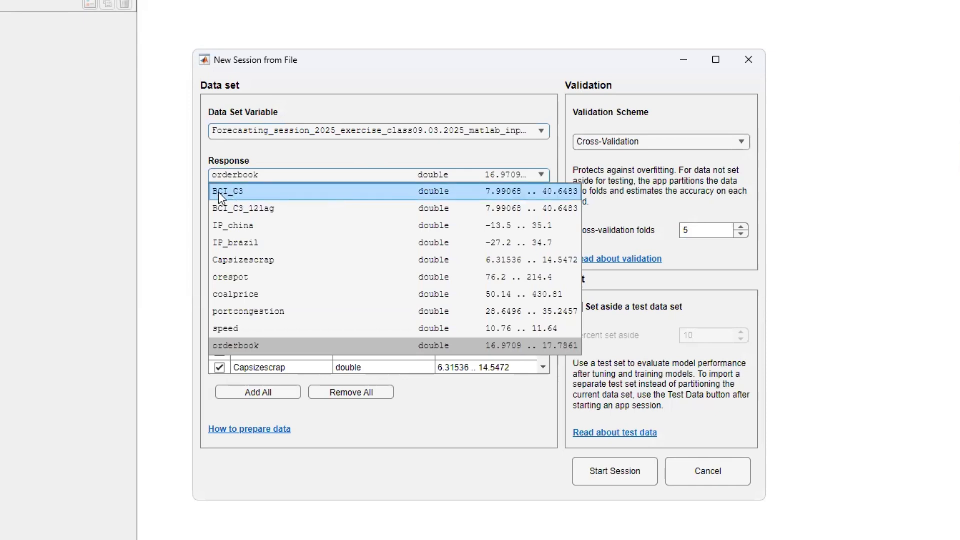
click(241, 194)
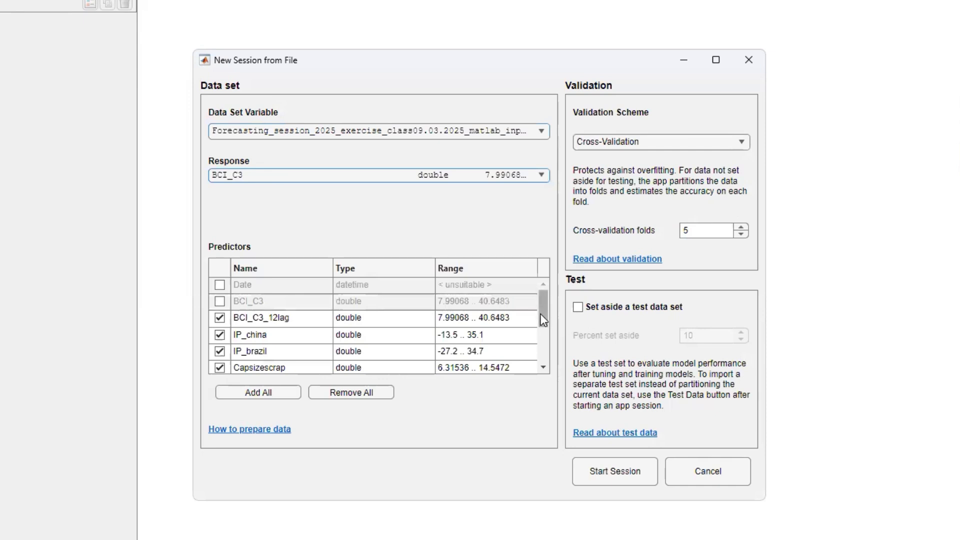
drag(542, 320, 542, 290)
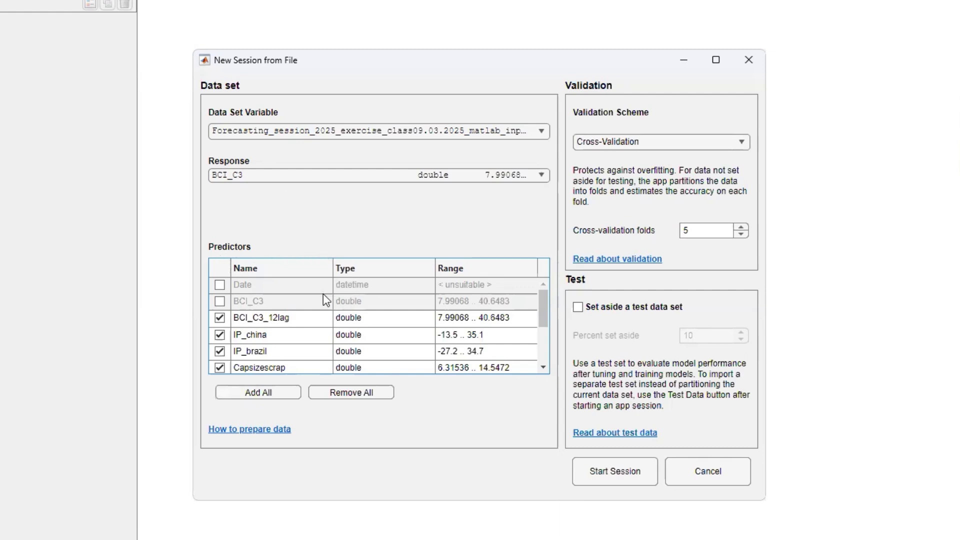
Use Cross-Validation with 2 folds and start the session without setting aside a test data set
click(698, 143)
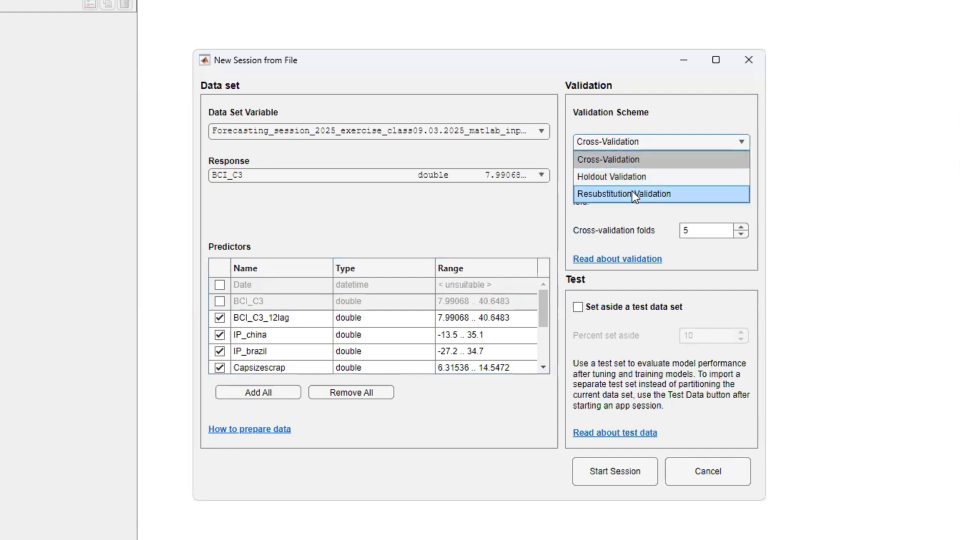
click(642, 157)
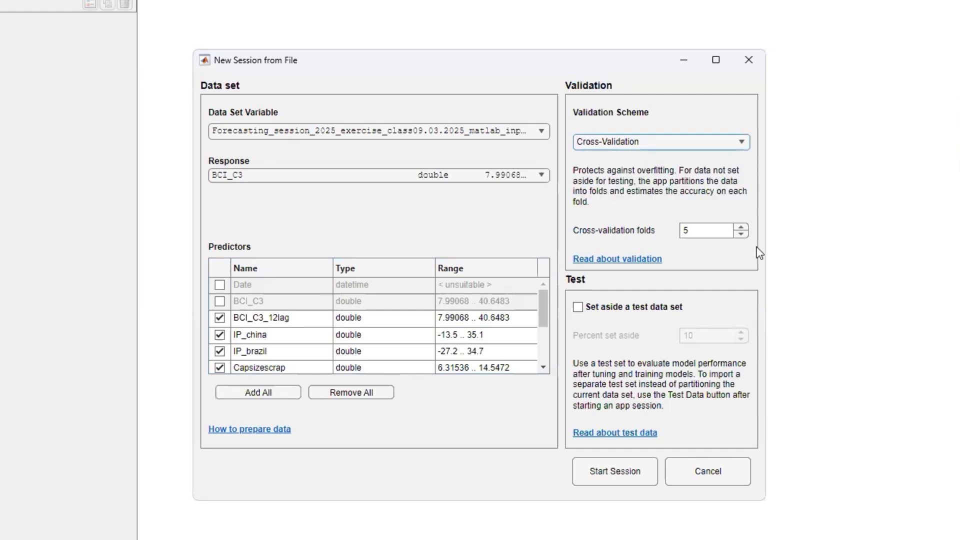
click(741, 233)
click(741, 233)
click(741, 234)
click(661, 307)
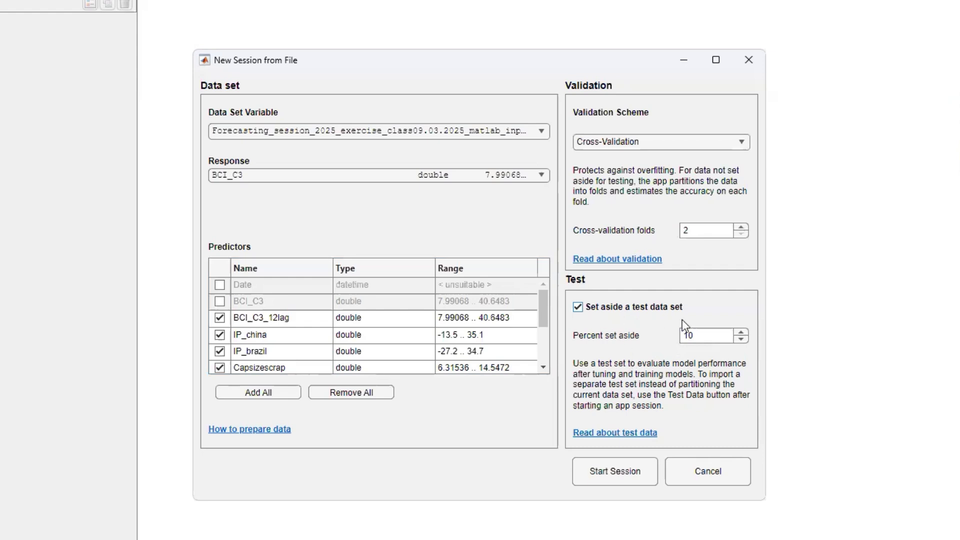
click(632, 311)
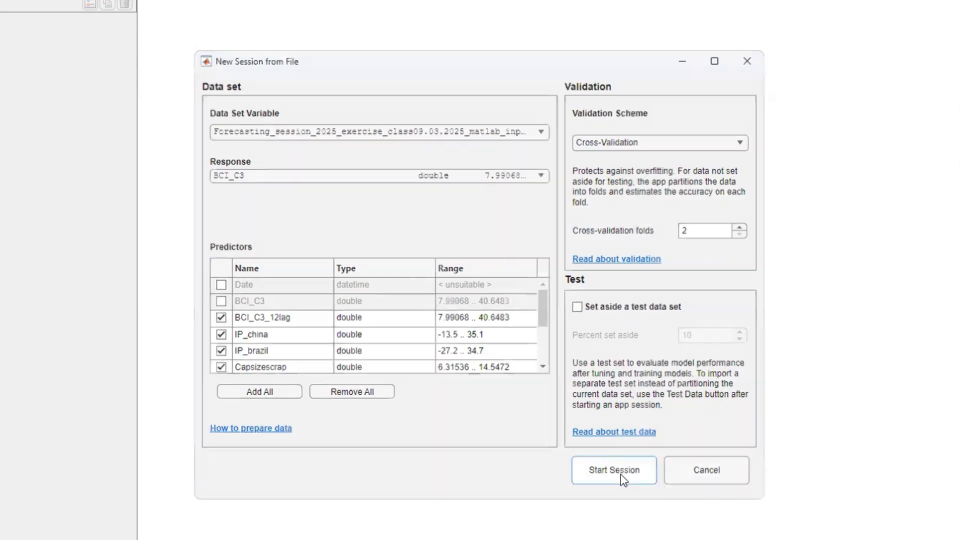
click(621, 476)
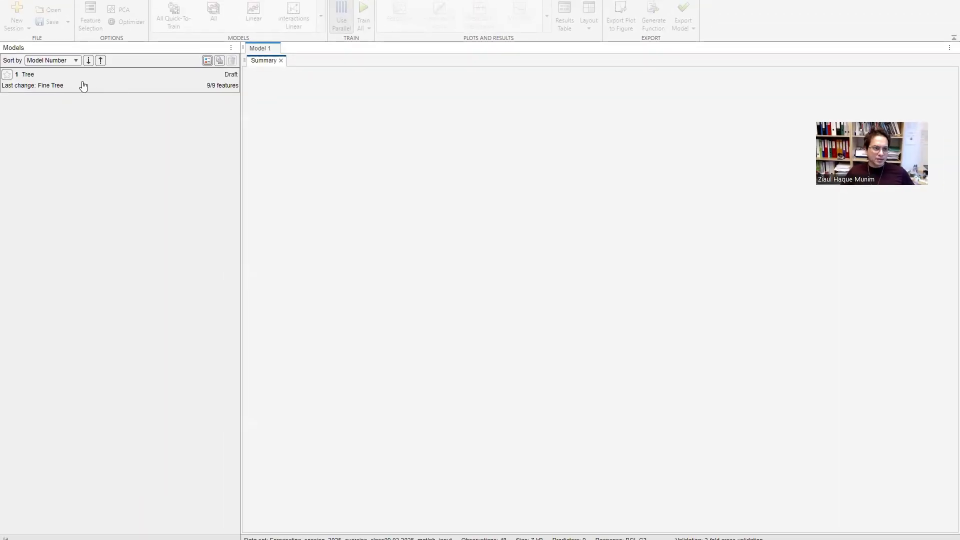
Review the draft Fine Tree model's summary and train only that selected model
click(84, 86)
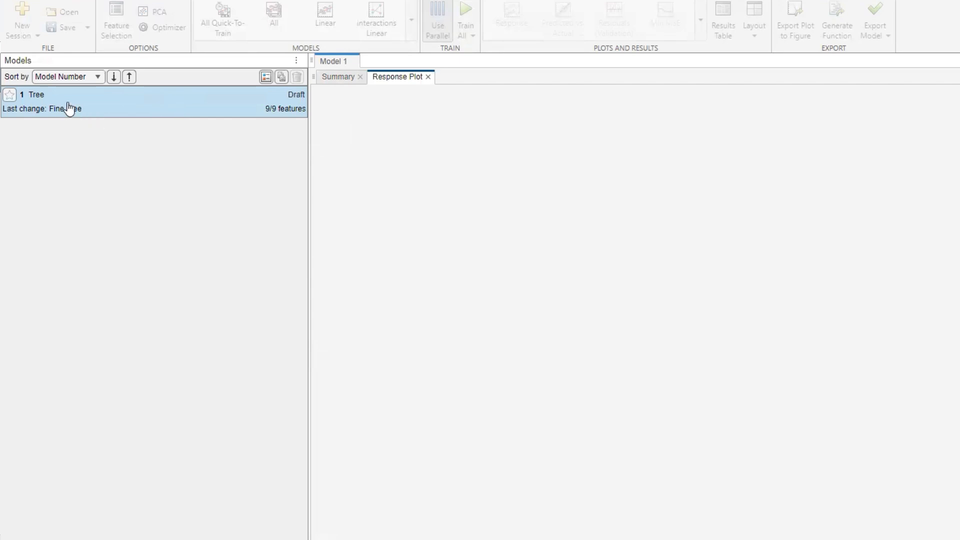
click(330, 78)
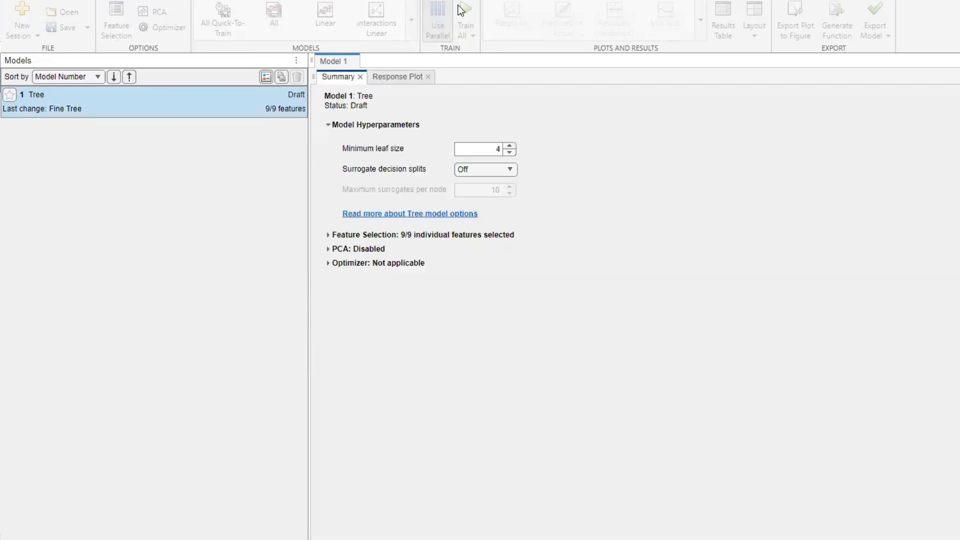
click(381, 77)
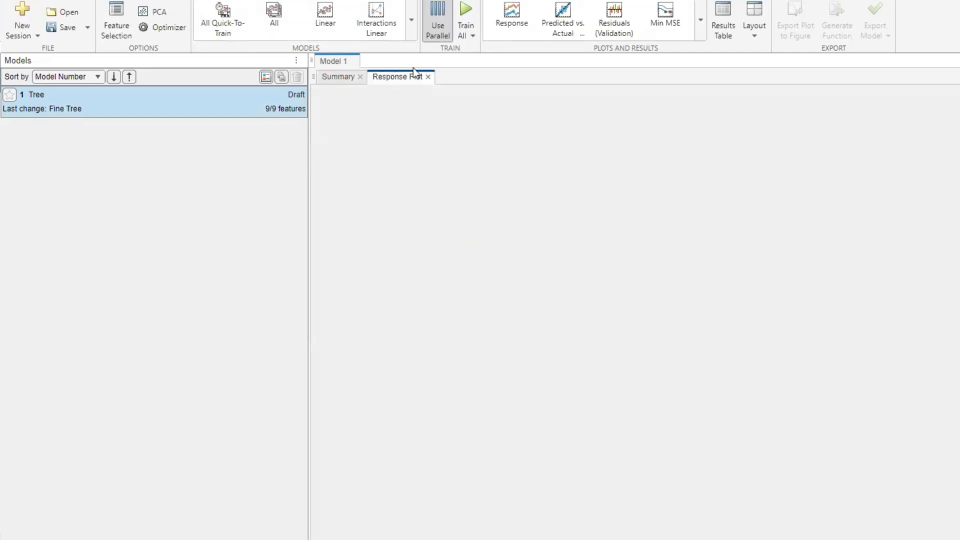
click(353, 75)
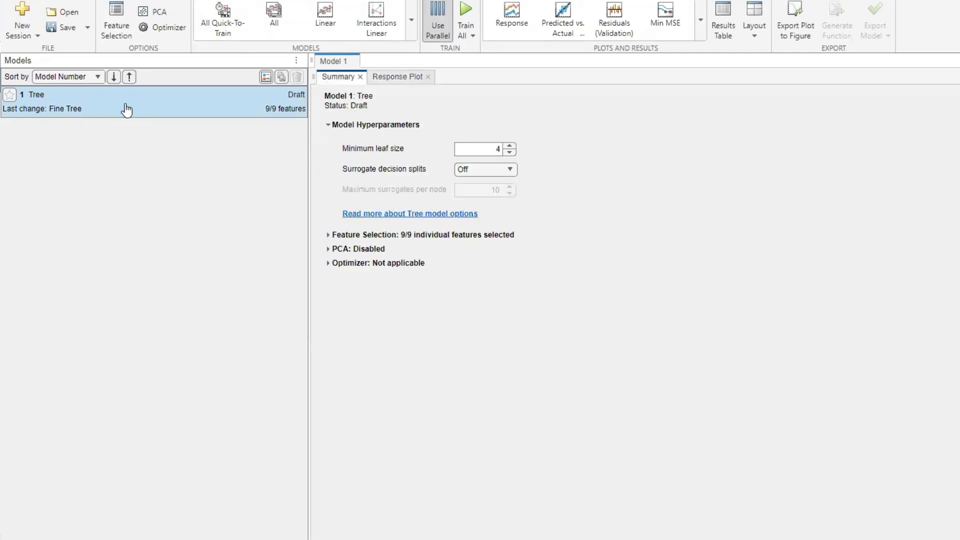
click(463, 34)
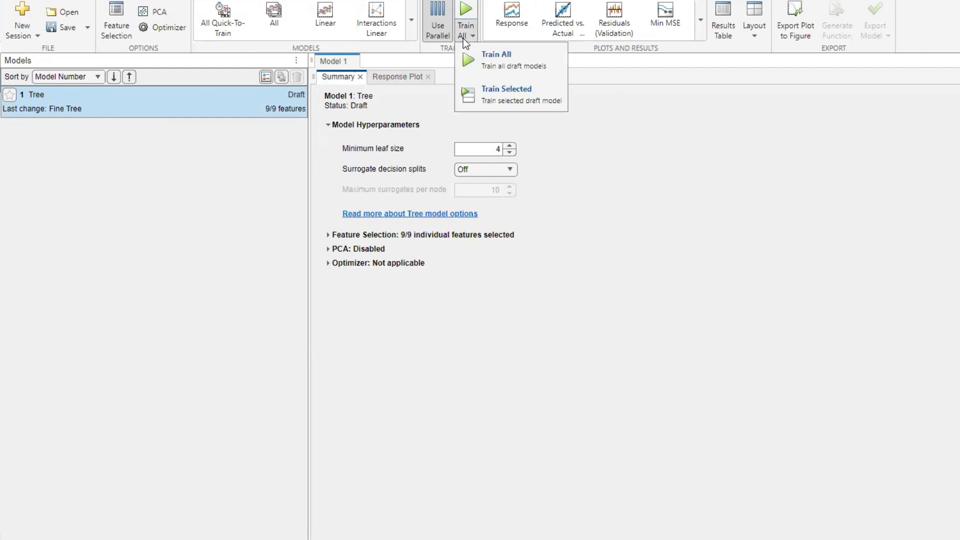
click(517, 94)
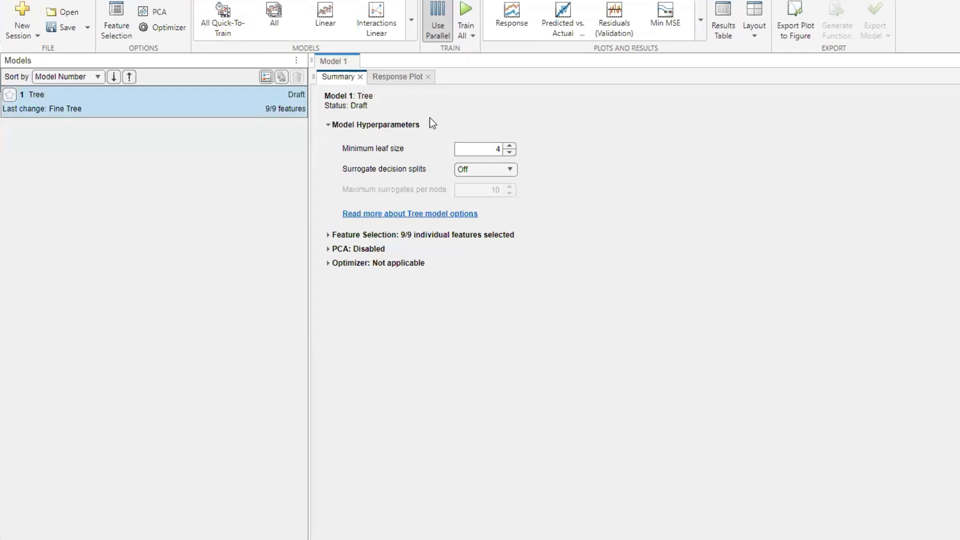
Check the tree model's response plot and examine the training results in its summary
click(399, 77)
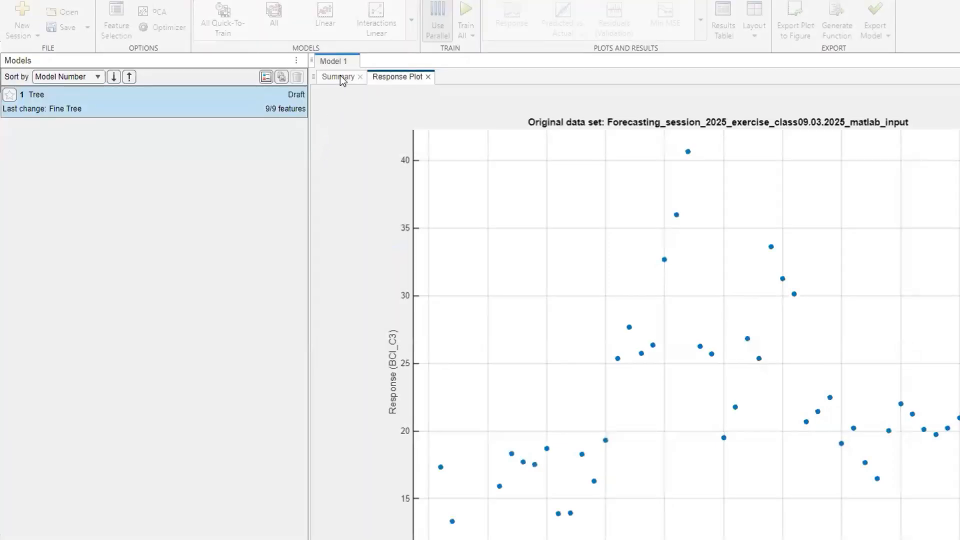
click(340, 78)
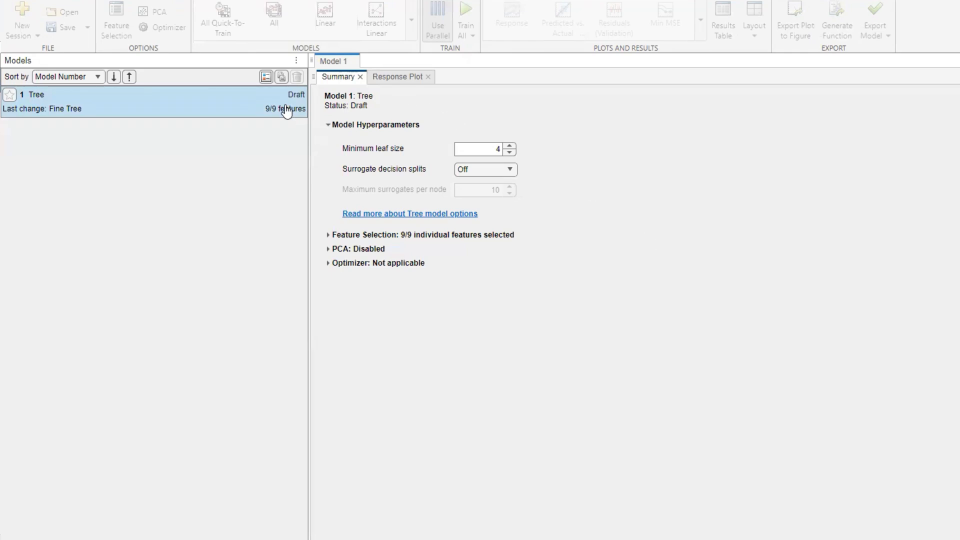
click(379, 78)
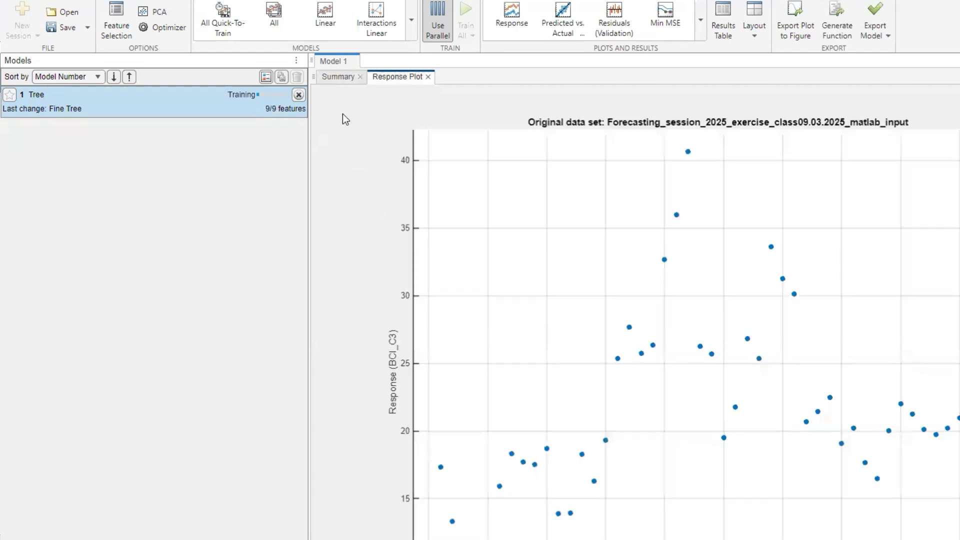
click(340, 77)
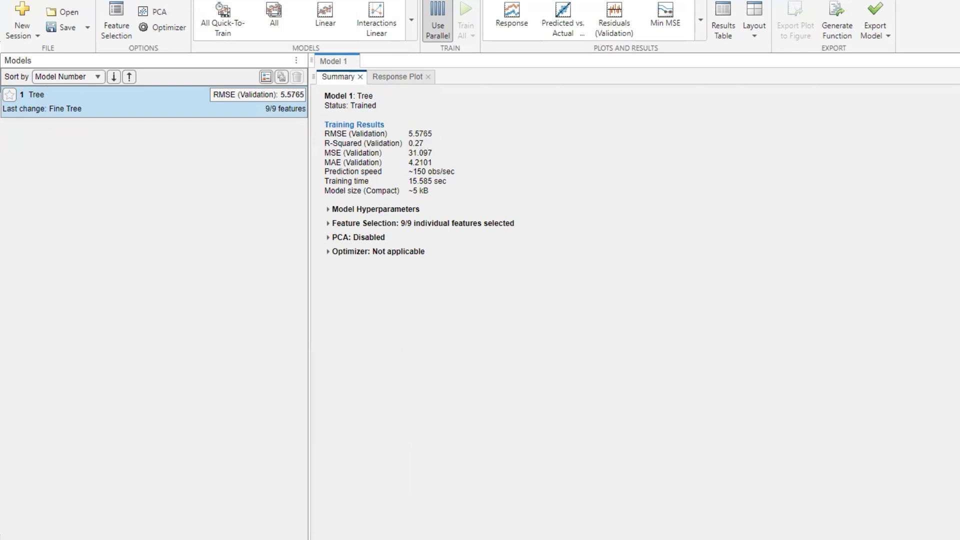
Open the workbook Forecasting session_2025_exercise_class09.03,2025 and examine the MSE, RMSE and MAPE cells on the 12LaggedMultivariateRegress (F) sheet
key(alt+Tab)
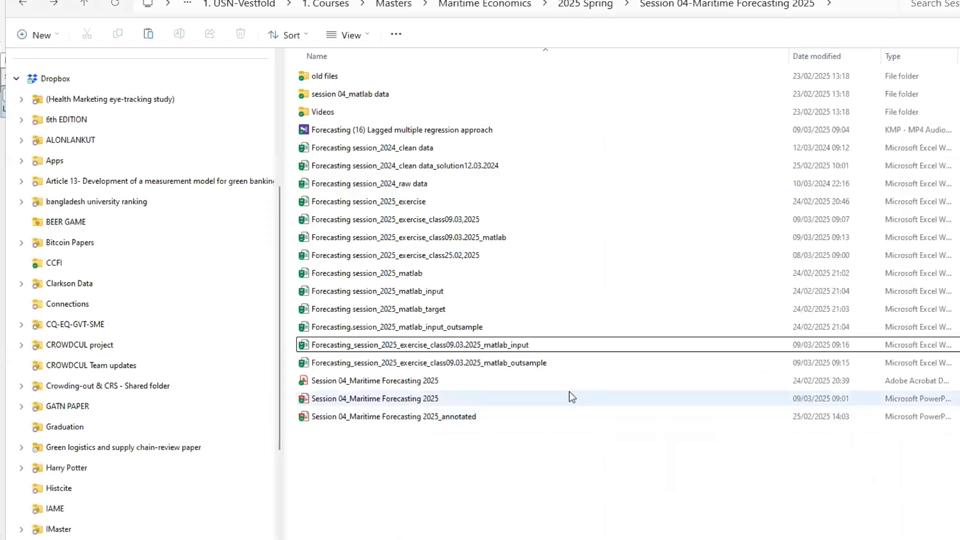
double_click(467, 223)
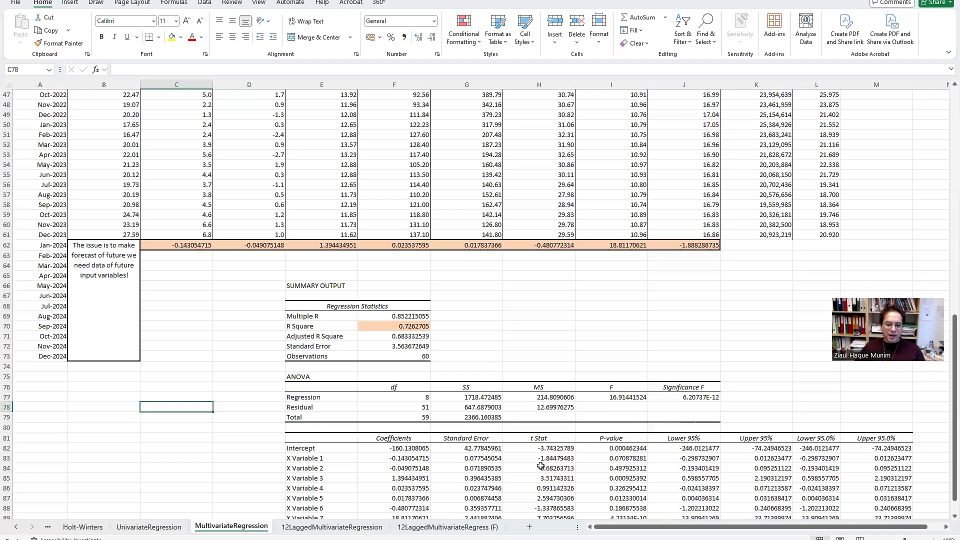
scroll(540, 466, down, 3)
click(476, 528)
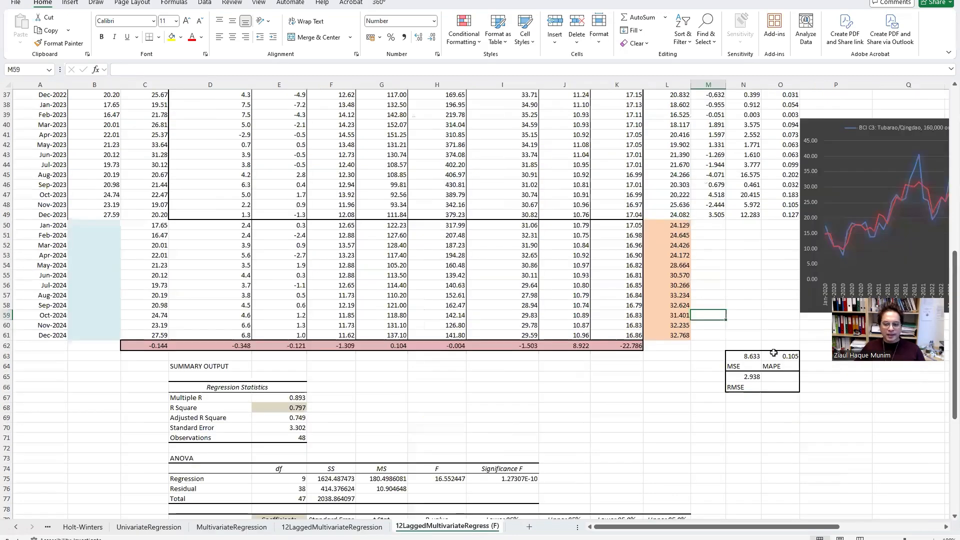
click(782, 365)
click(754, 387)
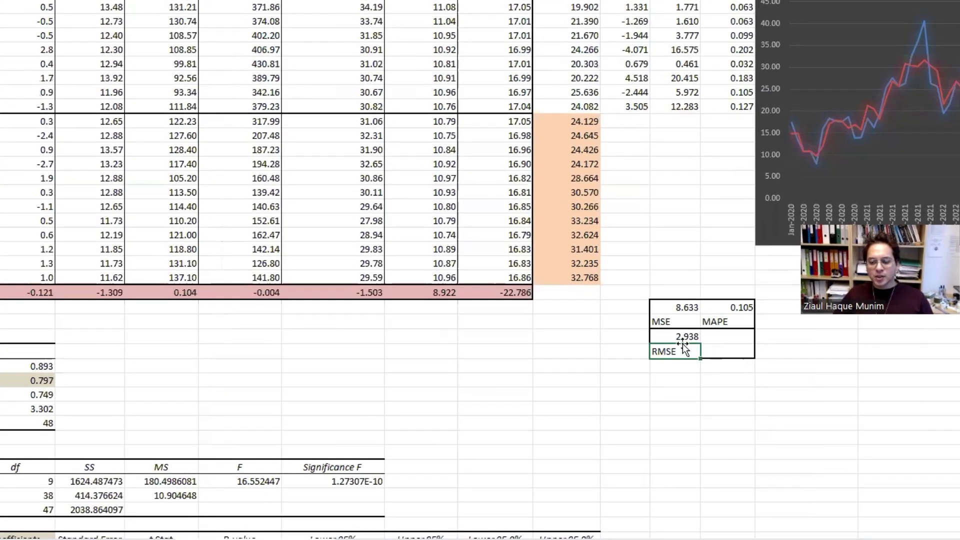
click(720, 322)
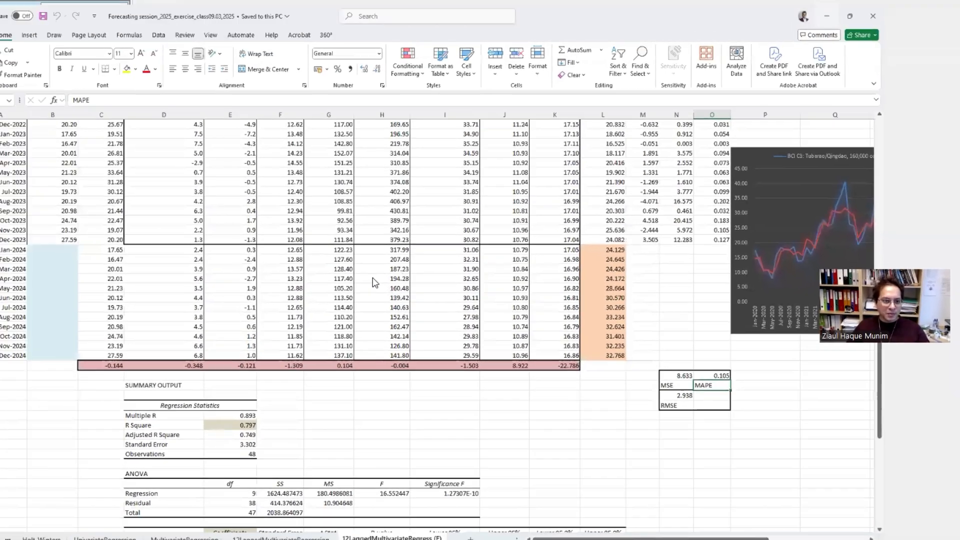
Switch back to Regression Learner, review the tree model's response plot with its errors, and close the plot and summary
key(alt+Tab)
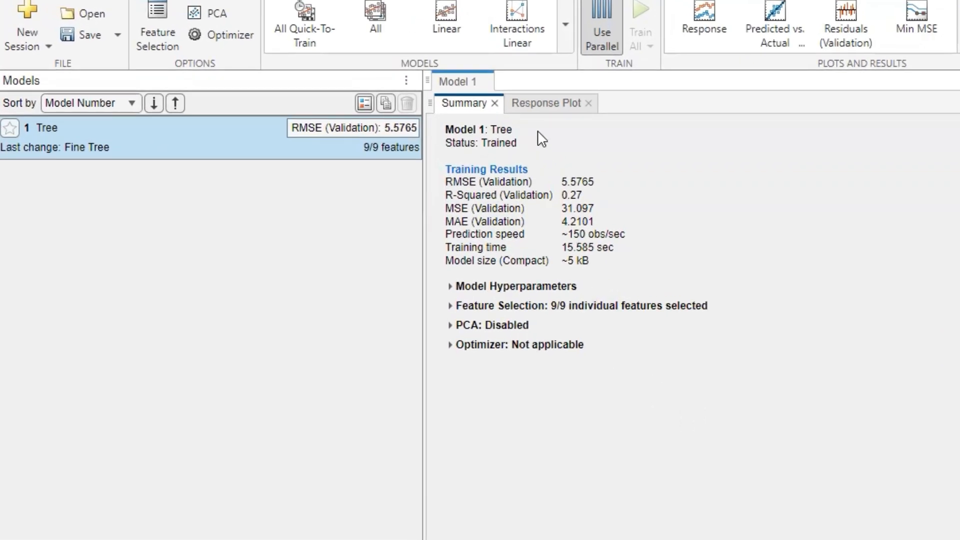
click(540, 105)
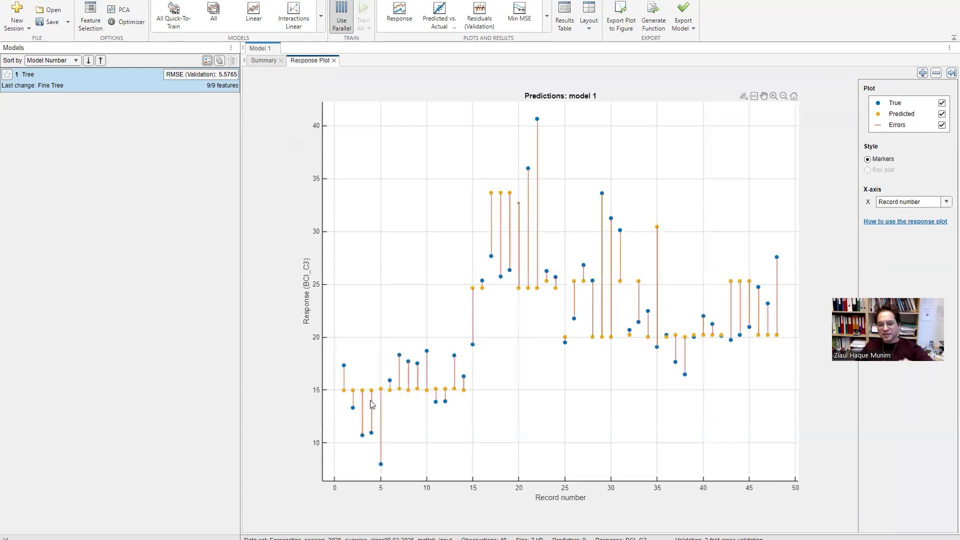
click(941, 125)
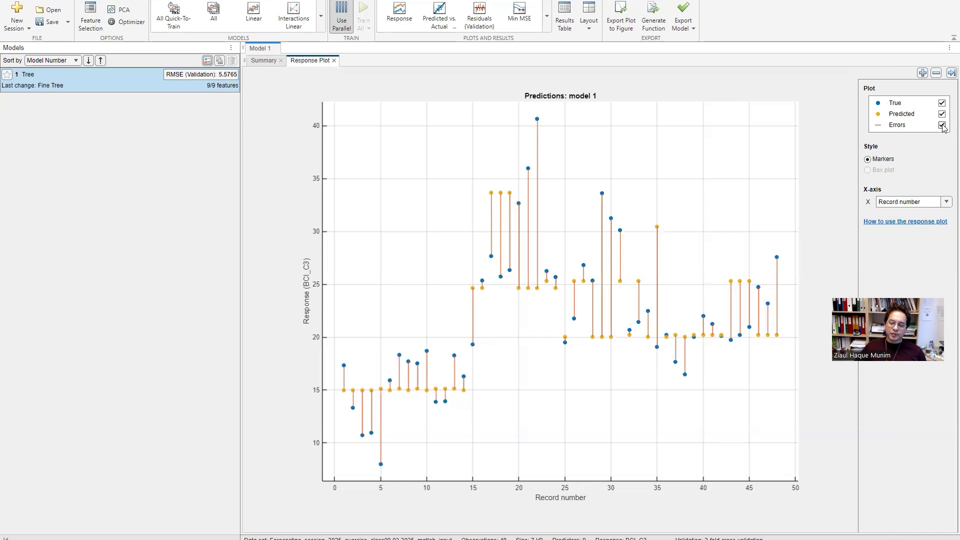
click(334, 61)
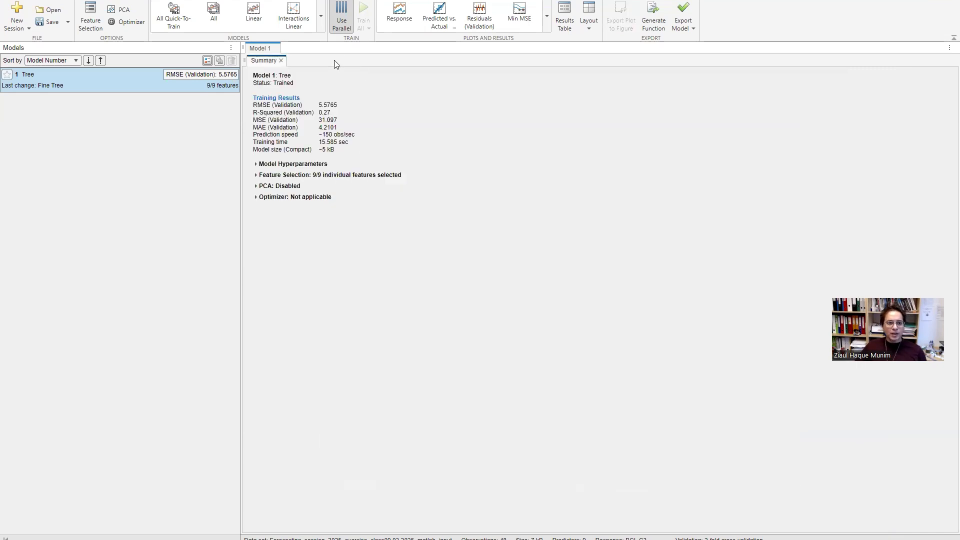
click(280, 61)
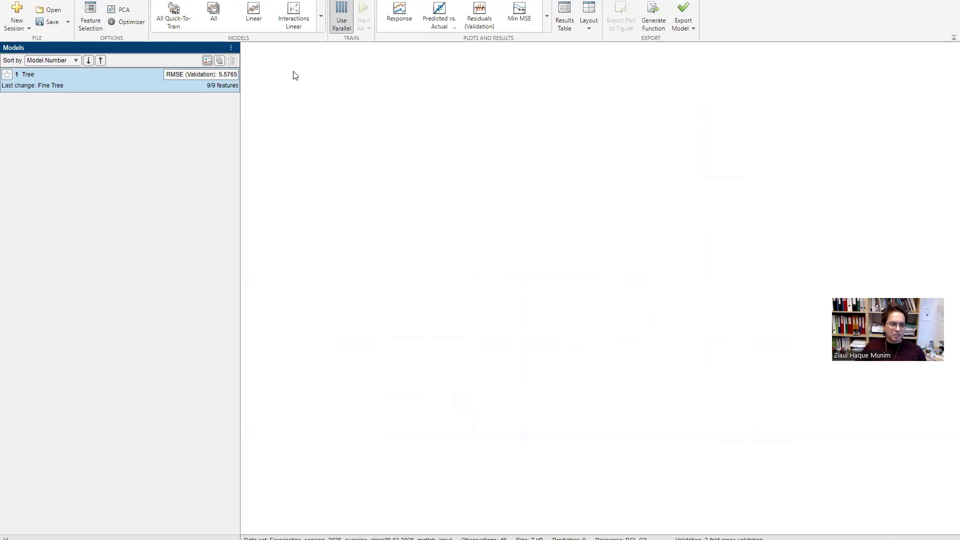
Browse the available regression model types and add a draft Linear regression model to the session
click(321, 16)
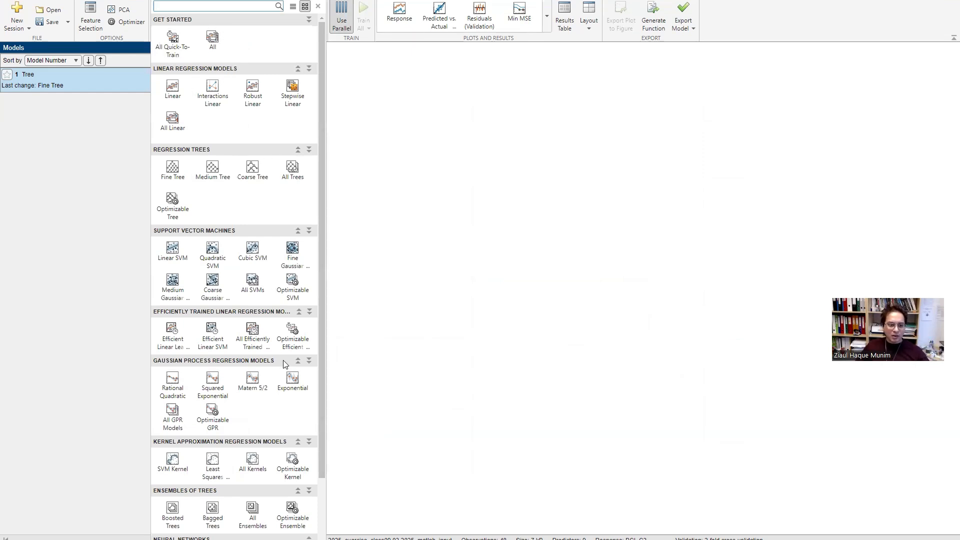
scroll(283, 364, down, 3)
scroll(283, 365, up, 3)
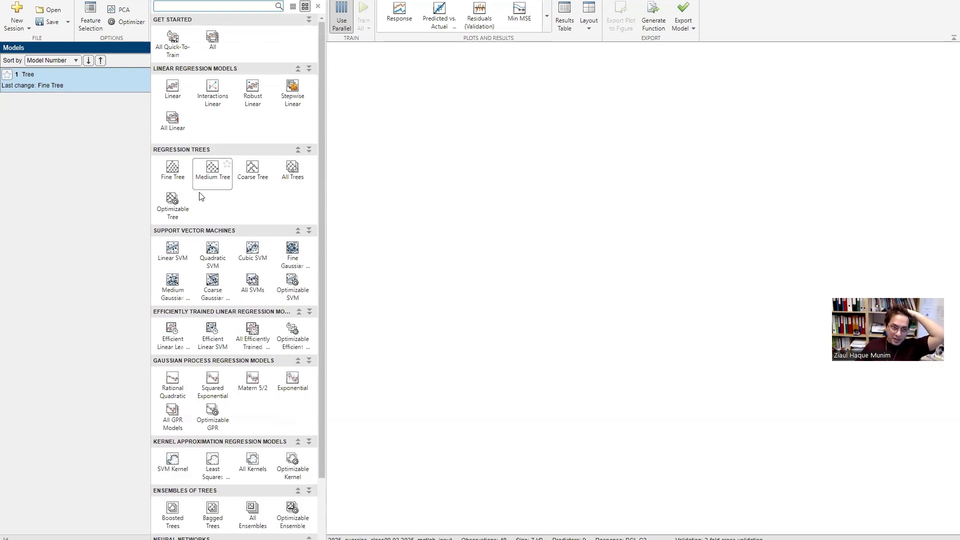
scroll(245, 165, down, 3)
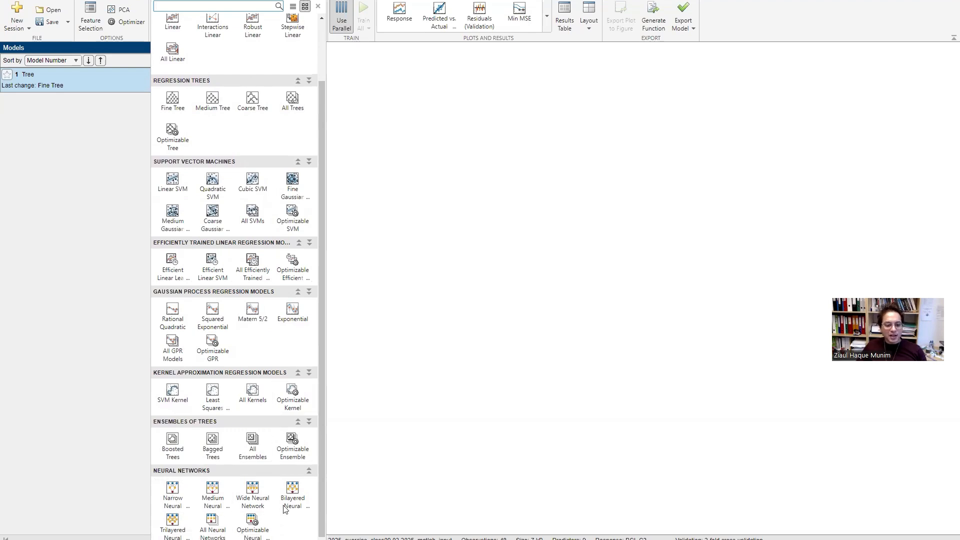
scroll(258, 474, up, 3)
scroll(259, 466, down, 2)
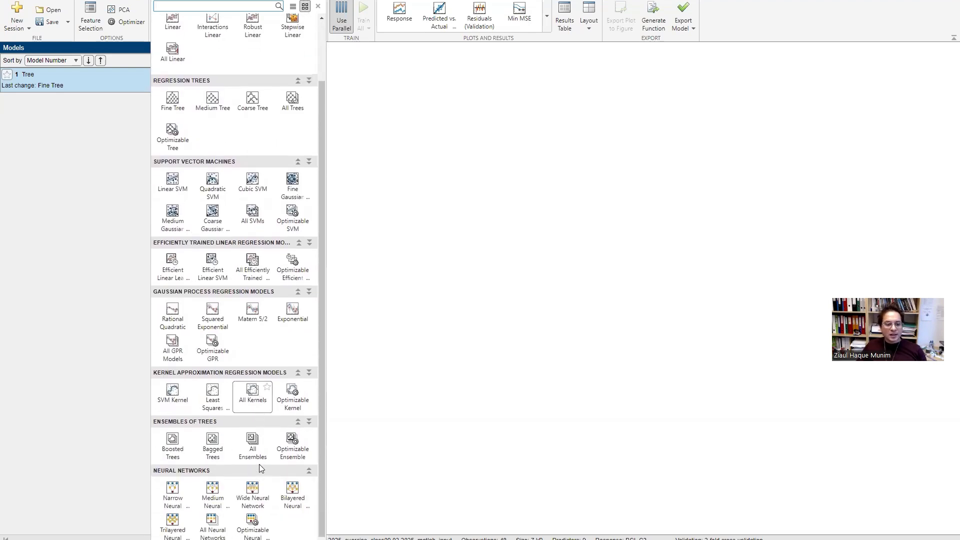
scroll(260, 466, up, 2)
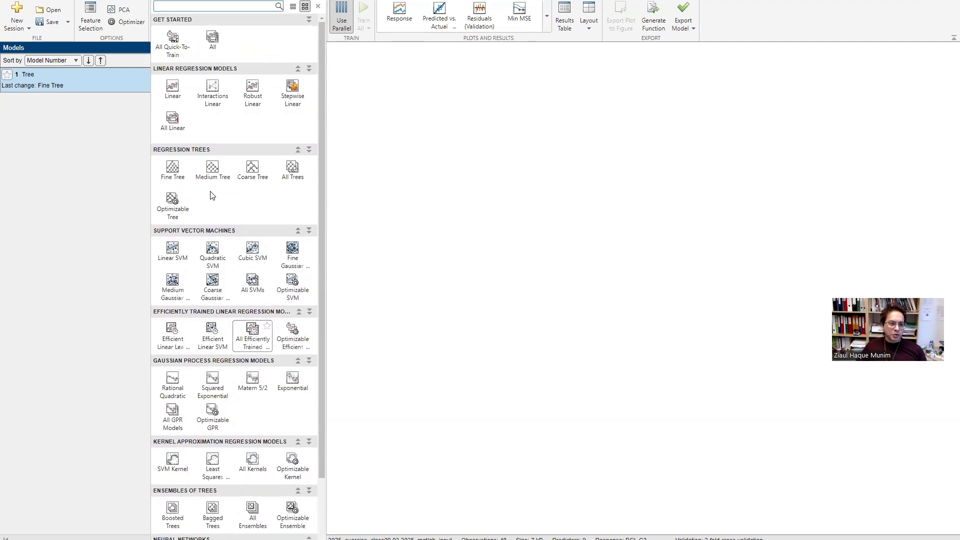
click(174, 91)
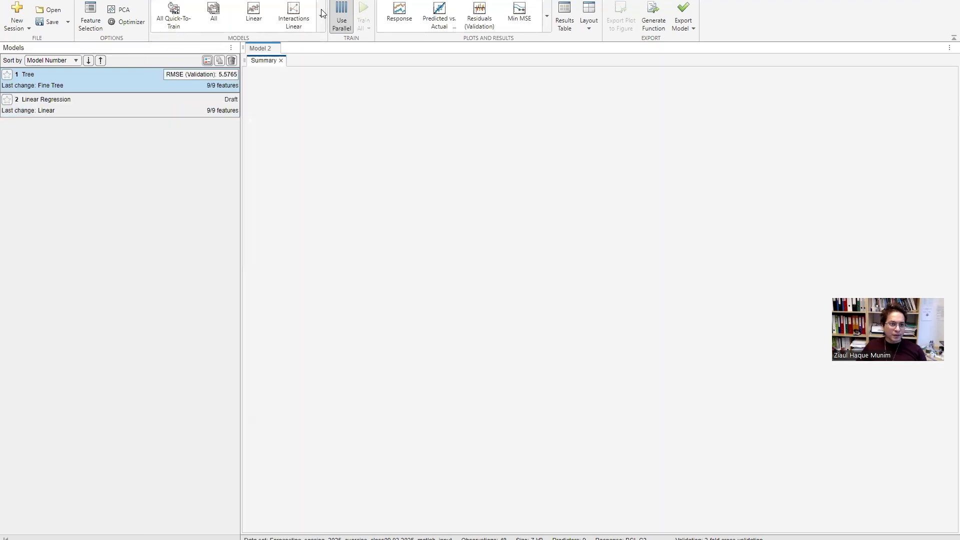
Add a draft Linear SVM model to the session
click(323, 13)
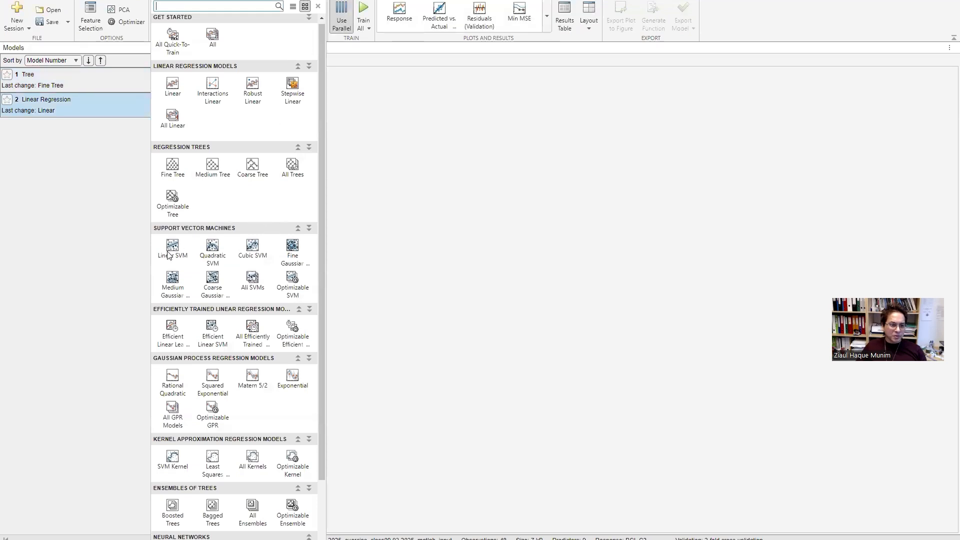
click(172, 251)
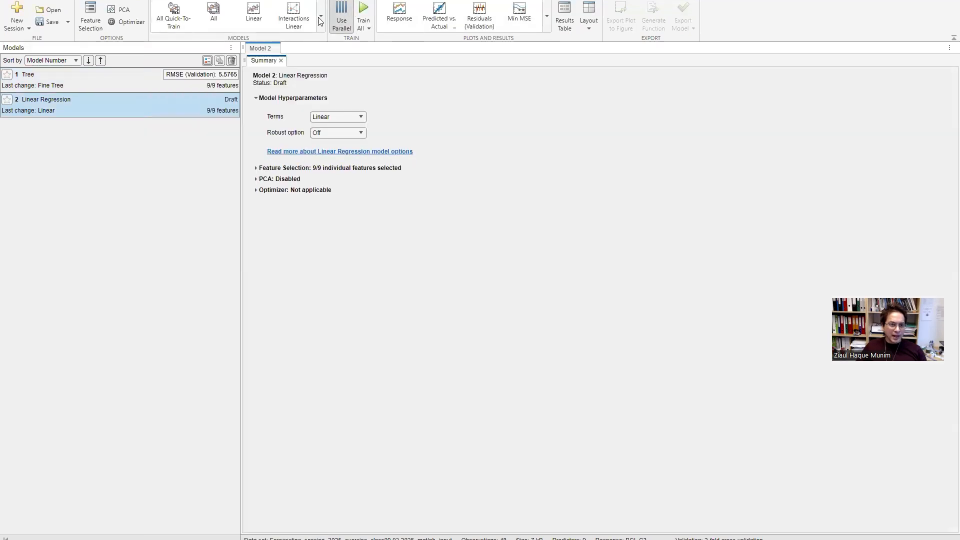
click(321, 19)
click(181, 246)
Add a draft Boosted Trees ensemble model to the session
click(321, 20)
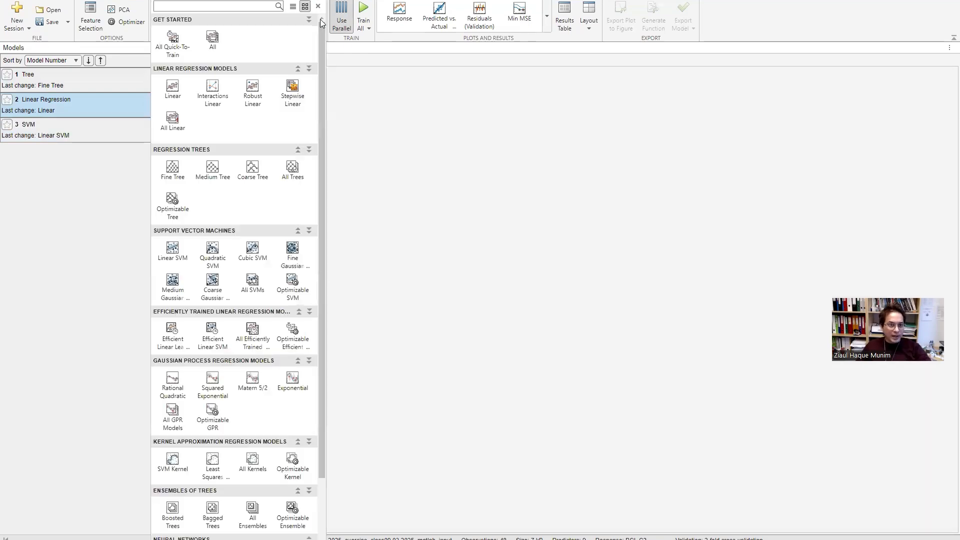
scroll(210, 300, down, 3)
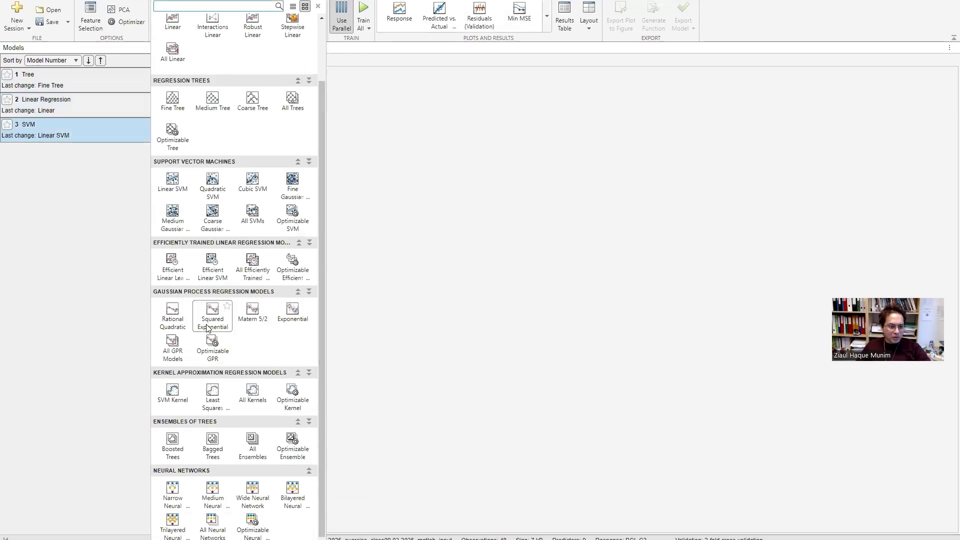
click(188, 483)
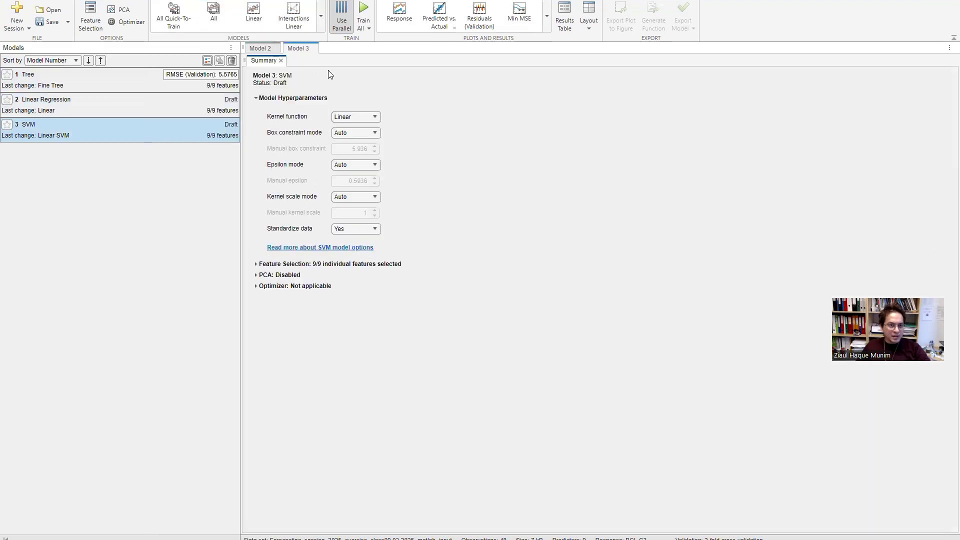
click(320, 11)
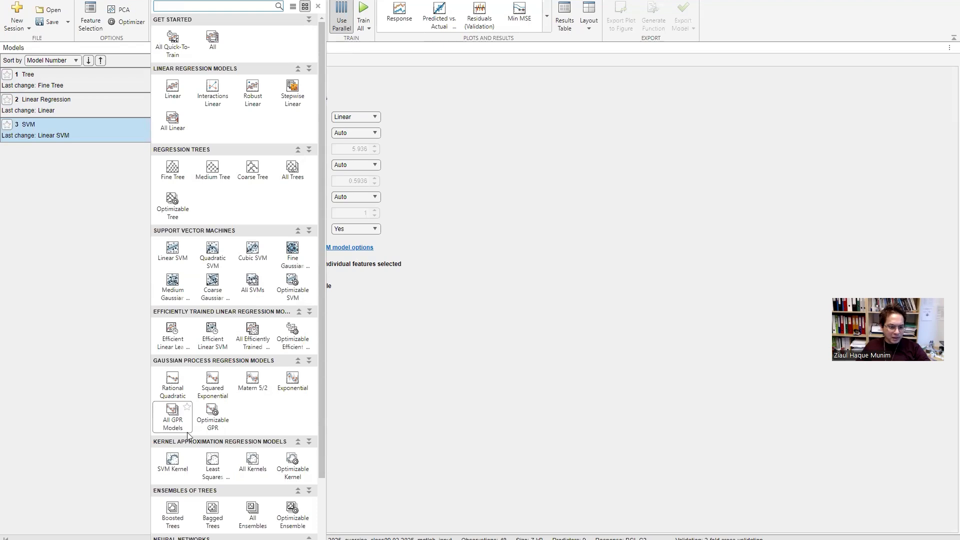
scroll(187, 432, down, 3)
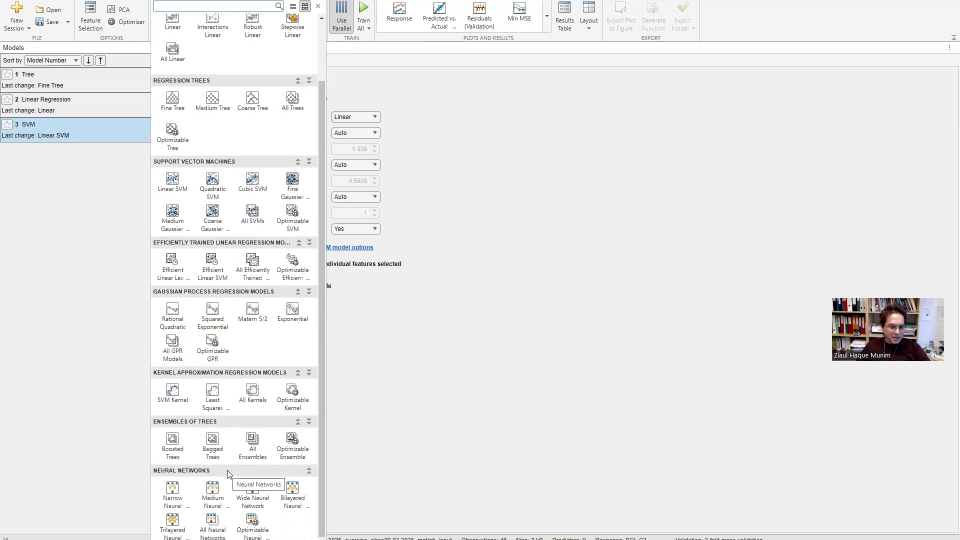
click(175, 450)
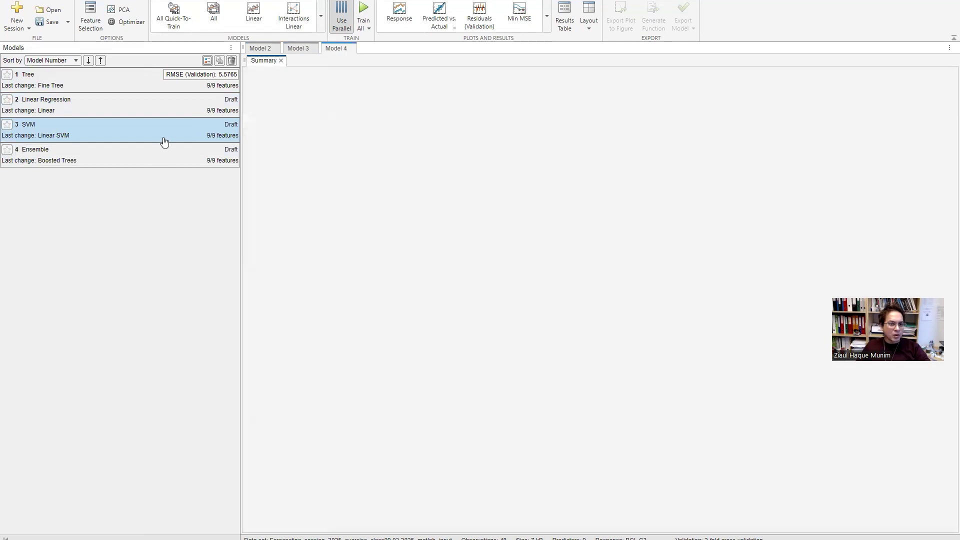
Train all draft models and compare the response plots and validation RMSE of the linear regression, SVM and ensemble models
click(367, 28)
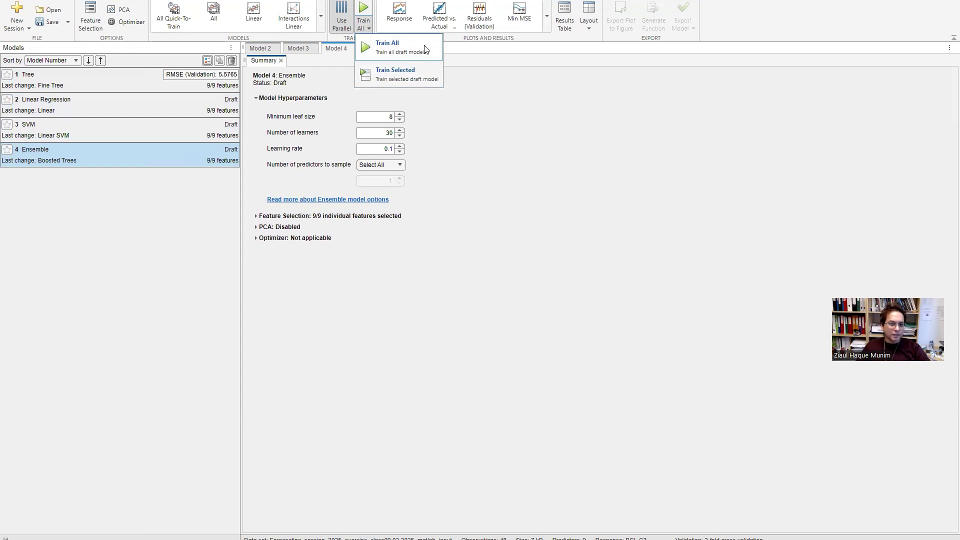
click(425, 47)
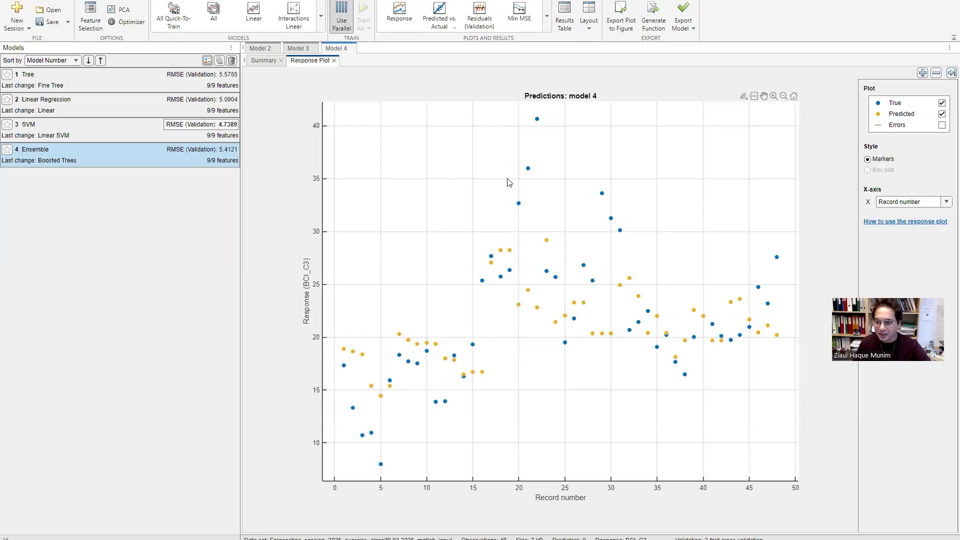
click(208, 104)
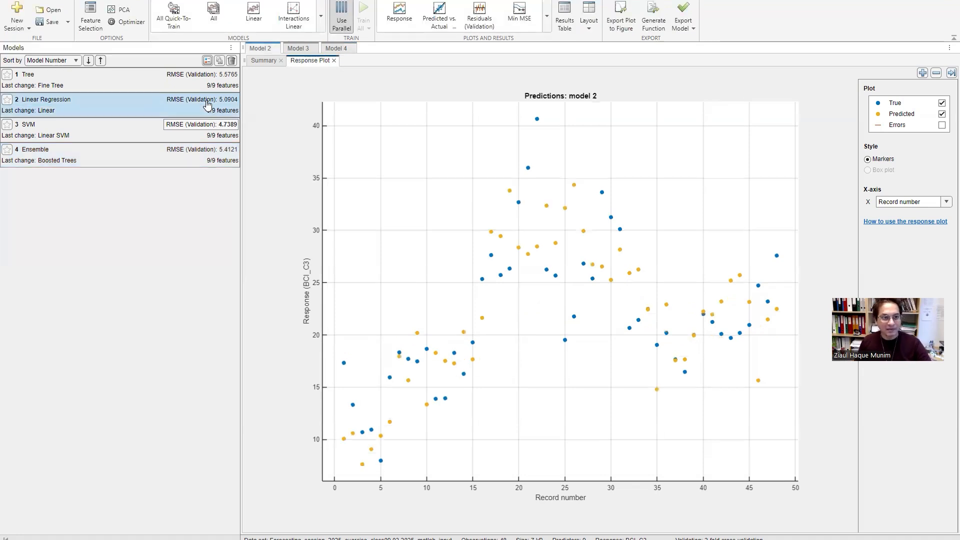
click(150, 129)
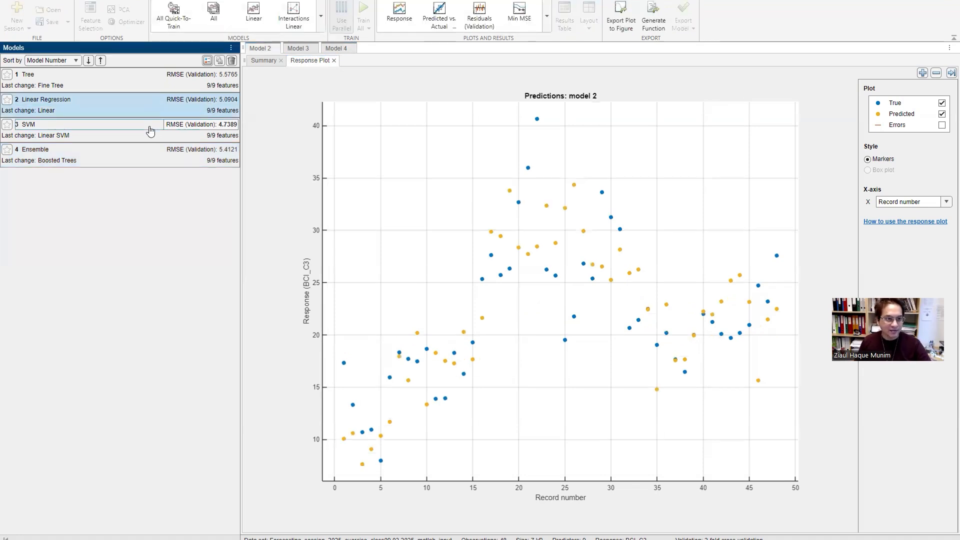
click(150, 153)
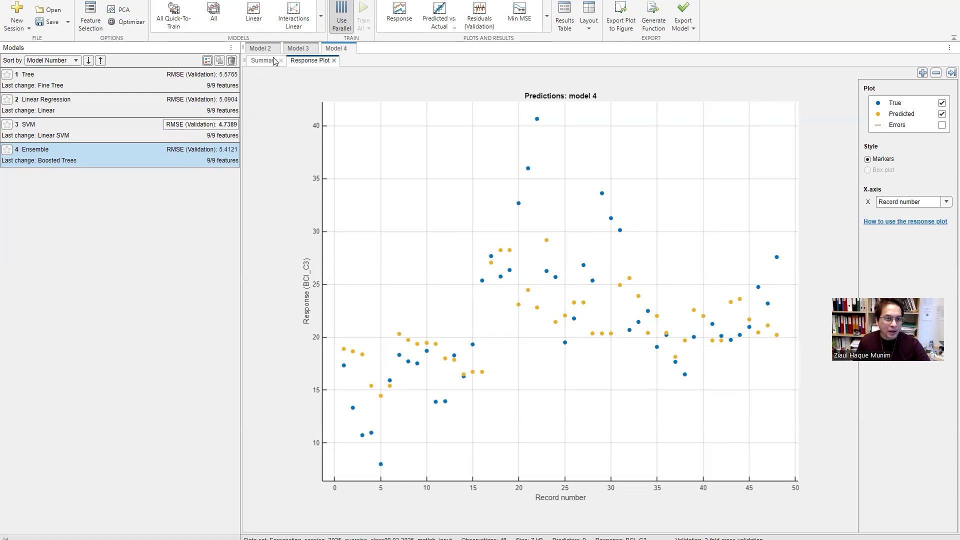
click(213, 105)
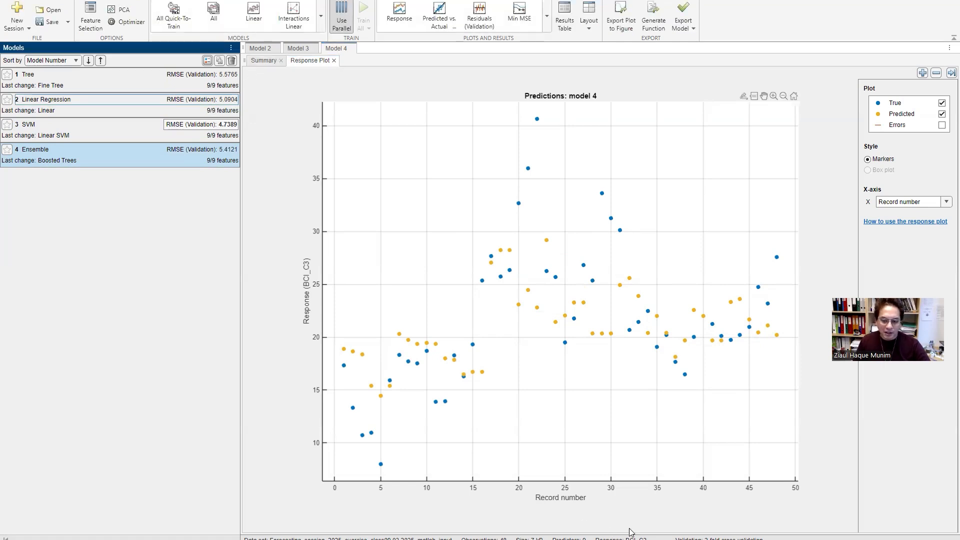
Check the lagged regression's RMSE cell in the Excel workbook against the trained models and return to Regression Learner
key(alt+Tab)
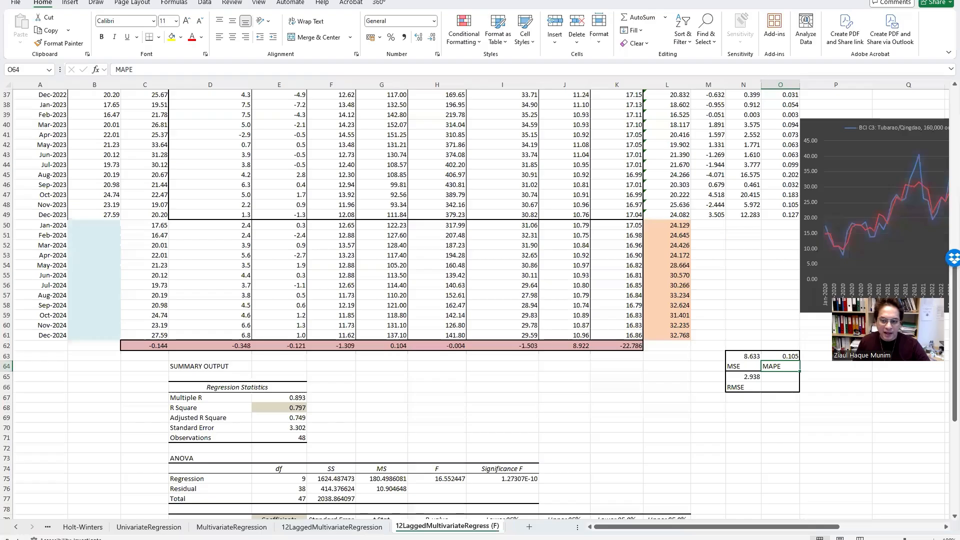
click(753, 377)
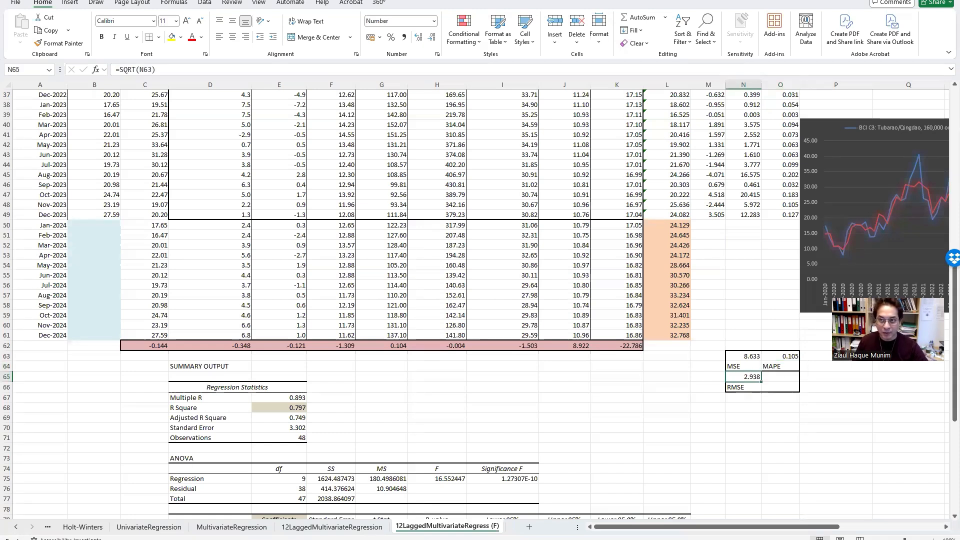
key(alt+Tab)
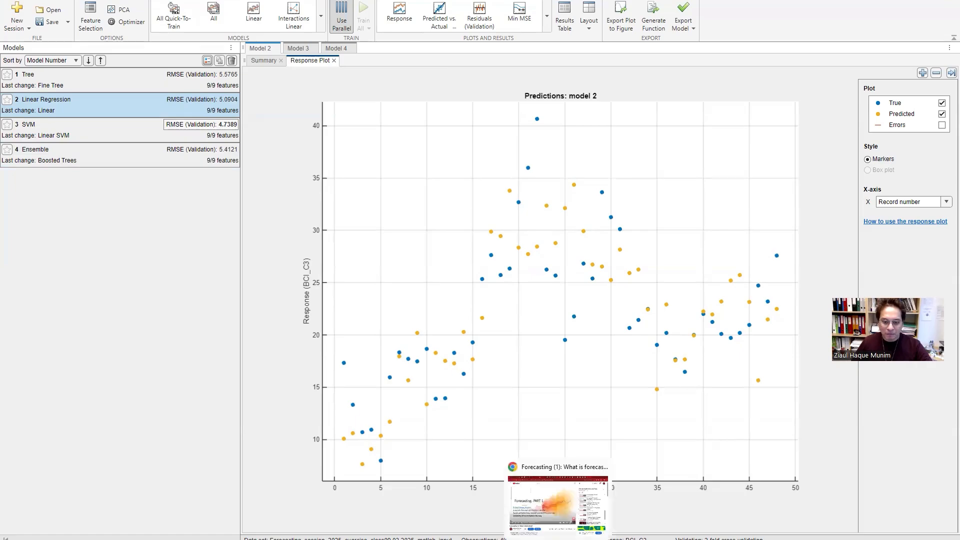
Switch to Chrome and open the author's Google Scholar profile in a new tab
click(559, 539)
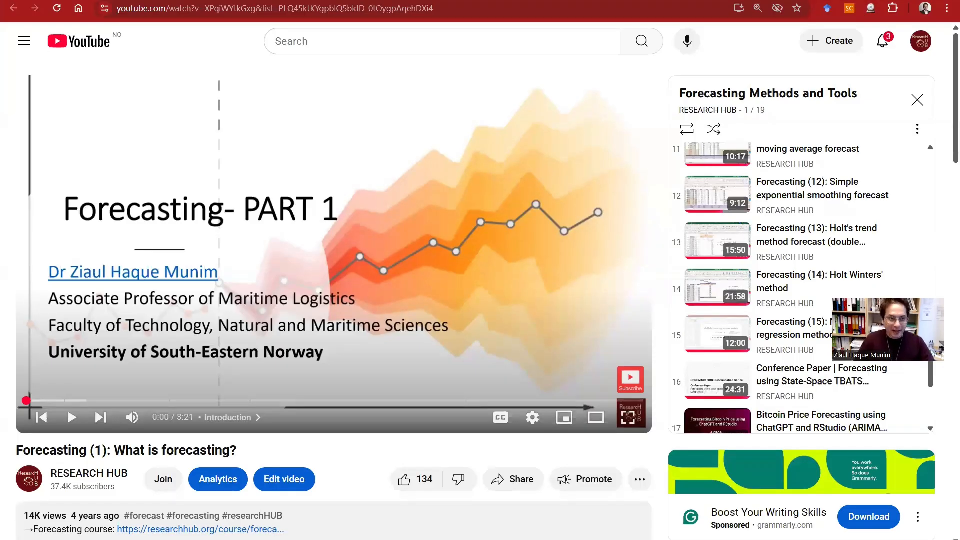
key(ctrl+t)
text(sc)
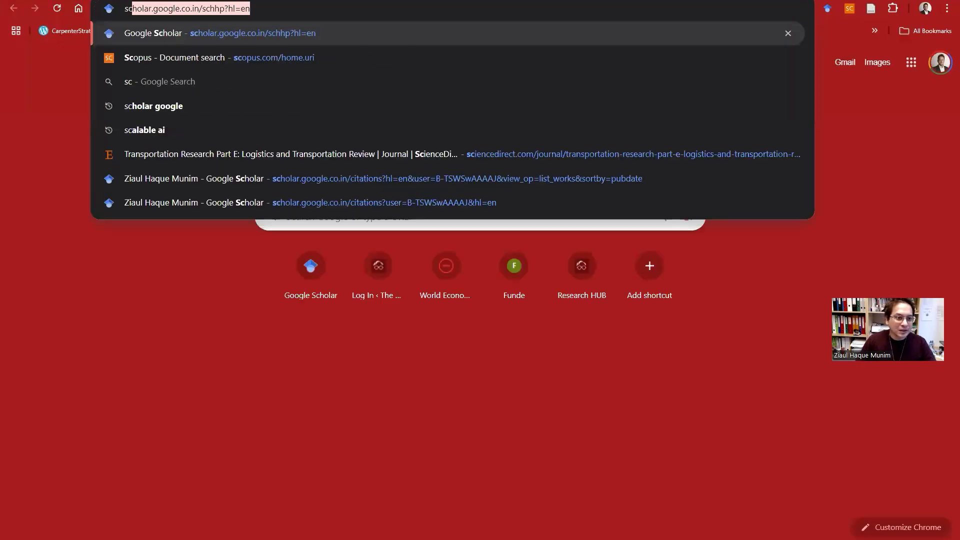
key(Return)
click(73, 41)
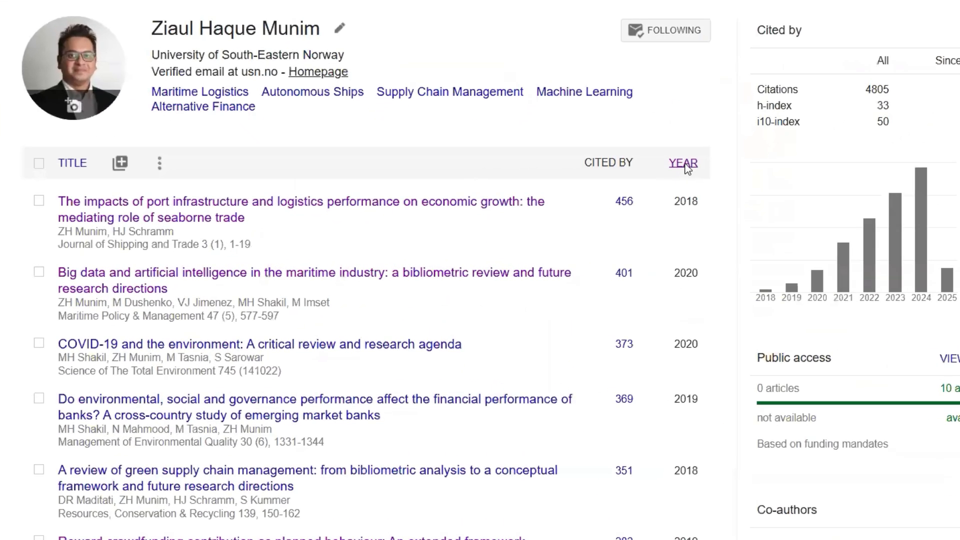
Sort the Scholar publications by year, view the paper on predictive performance assessment accuracy in varying k-fold cross, and return to Regression Learner
click(603, 190)
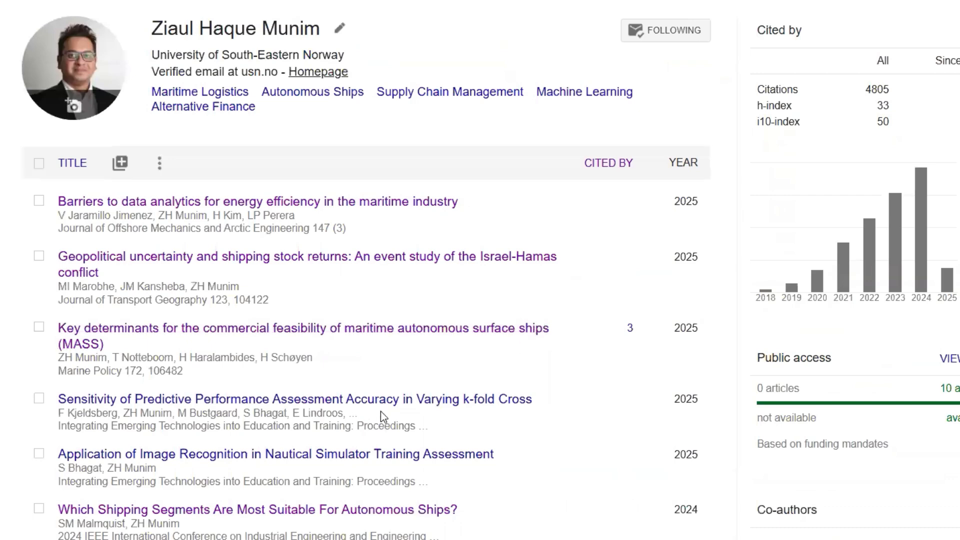
click(390, 400)
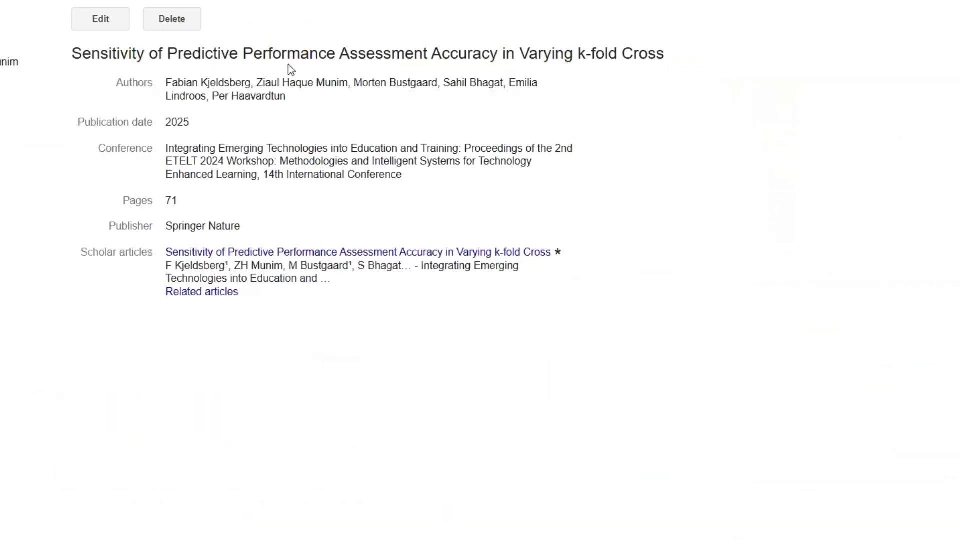
drag(362, 69, 510, 68)
click(469, 475)
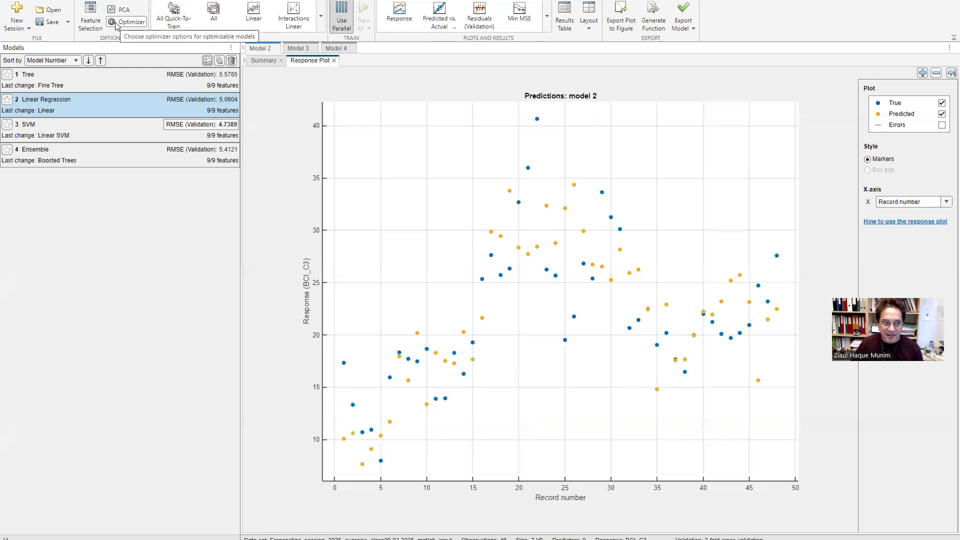
Create a Local Shapley explanation plot for the linear regression model
click(62, 0)
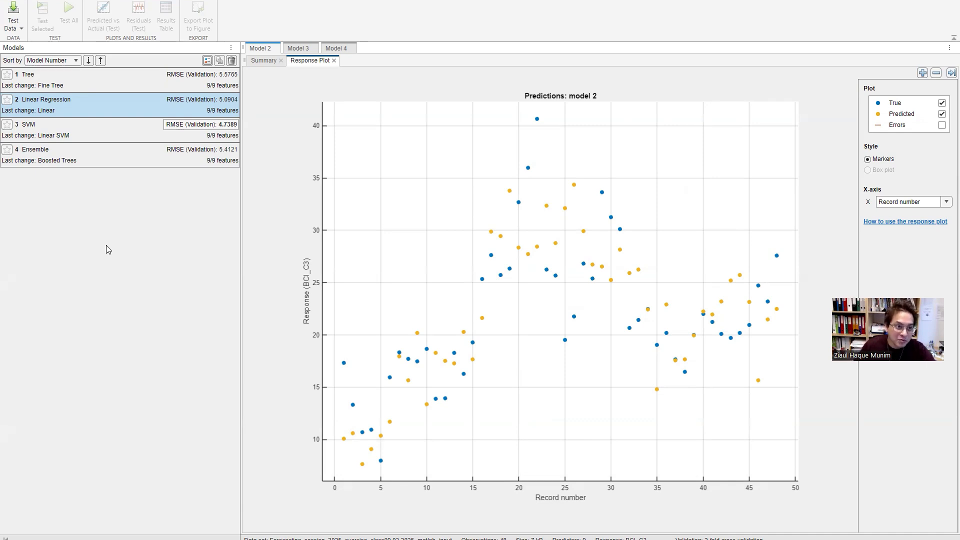
click(143, 1)
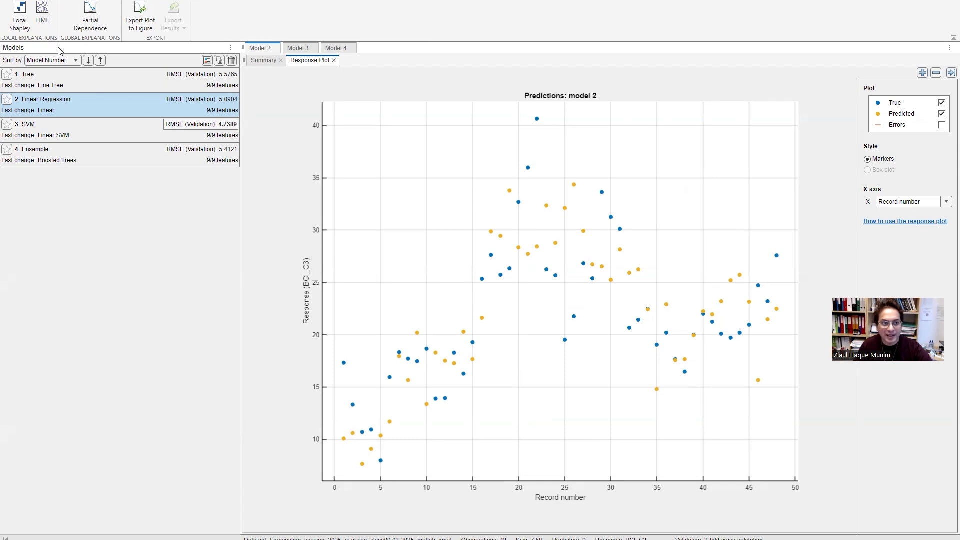
click(15, 25)
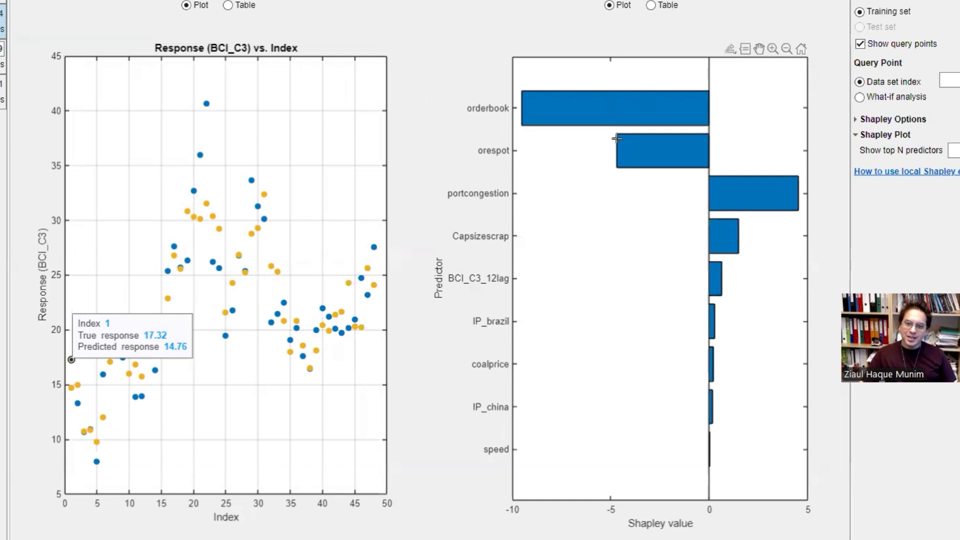
Examine the direction and size of each predictor's Shapley value for the linear regression model, from orderbook down to BCI_C3_12lag
mouse_move(625, 114)
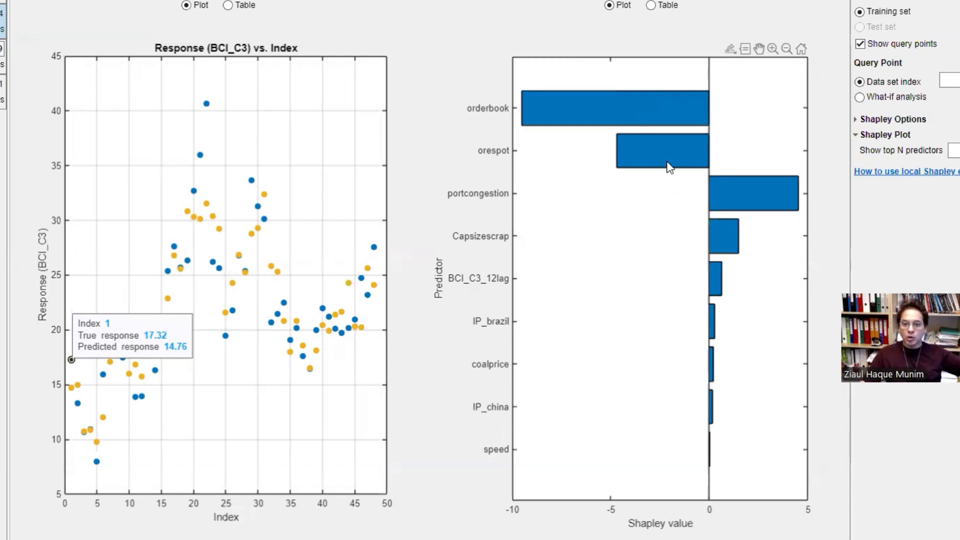
mouse_move(667, 161)
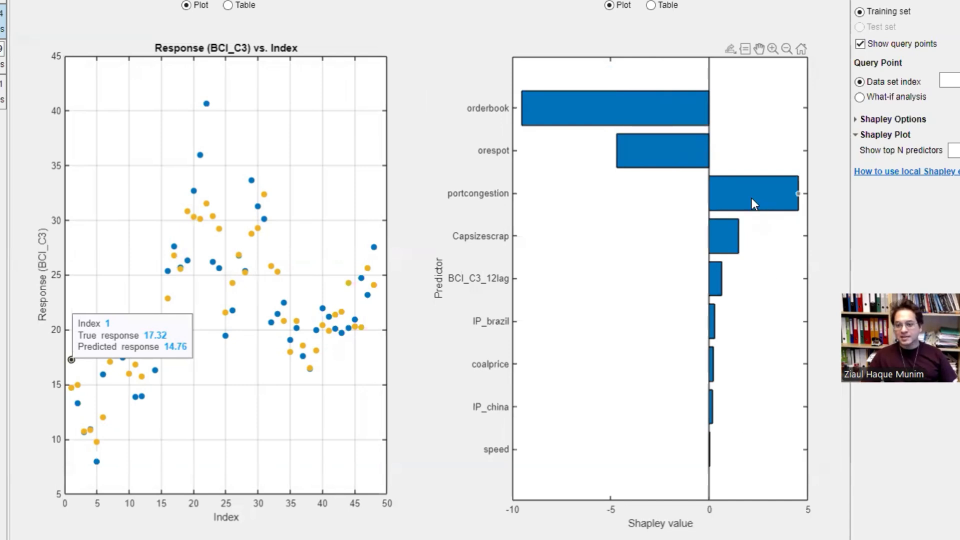
mouse_move(751, 198)
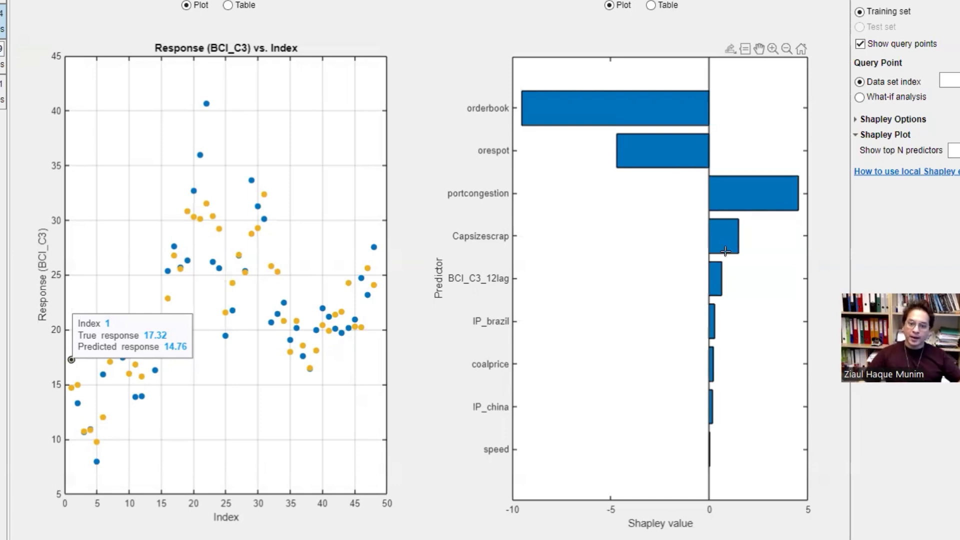
mouse_move(725, 252)
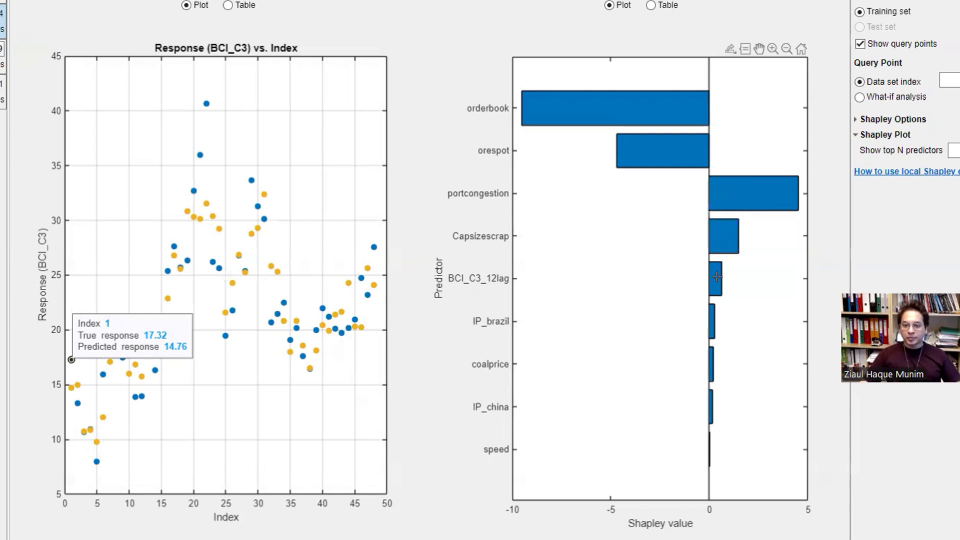
mouse_move(717, 276)
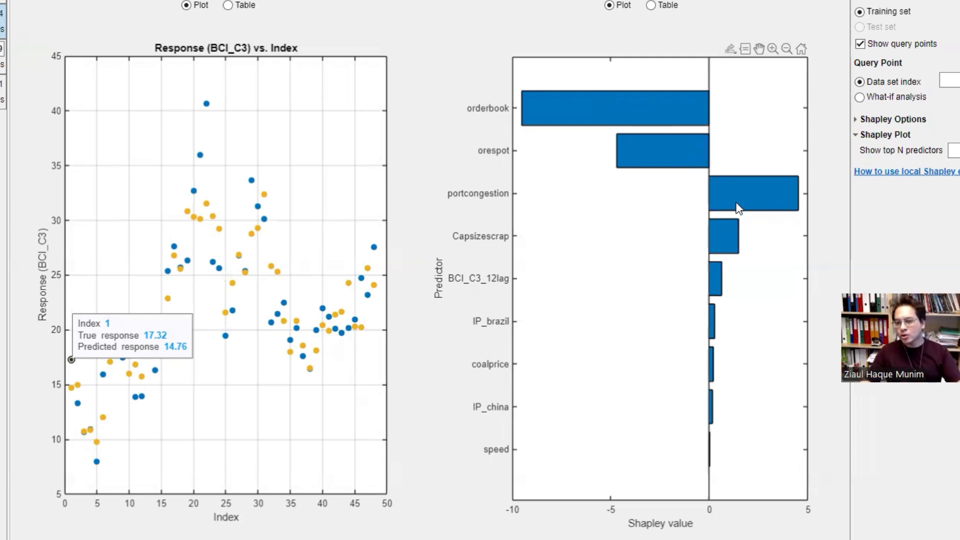
mouse_move(759, 236)
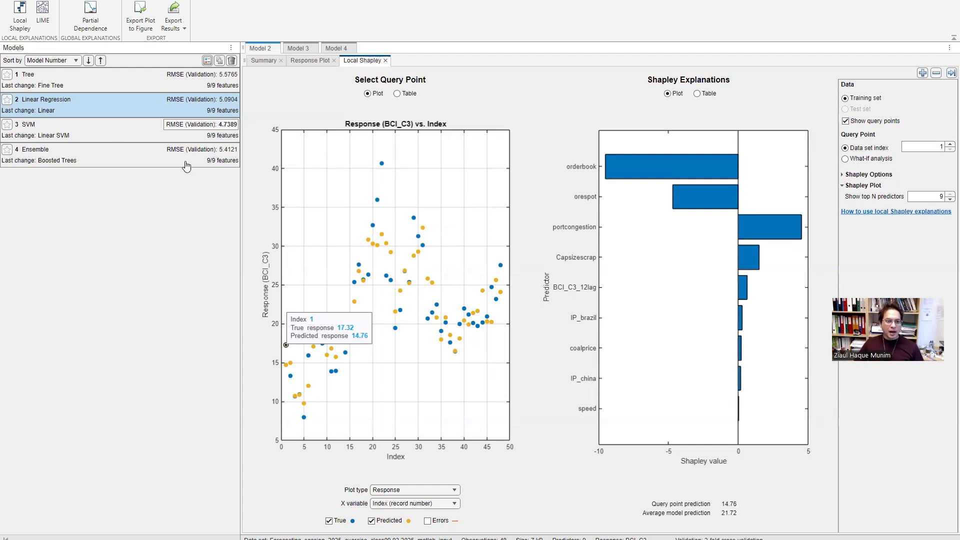
Select the trained Linear SVM model and return to the model training and export tools
click(145, 133)
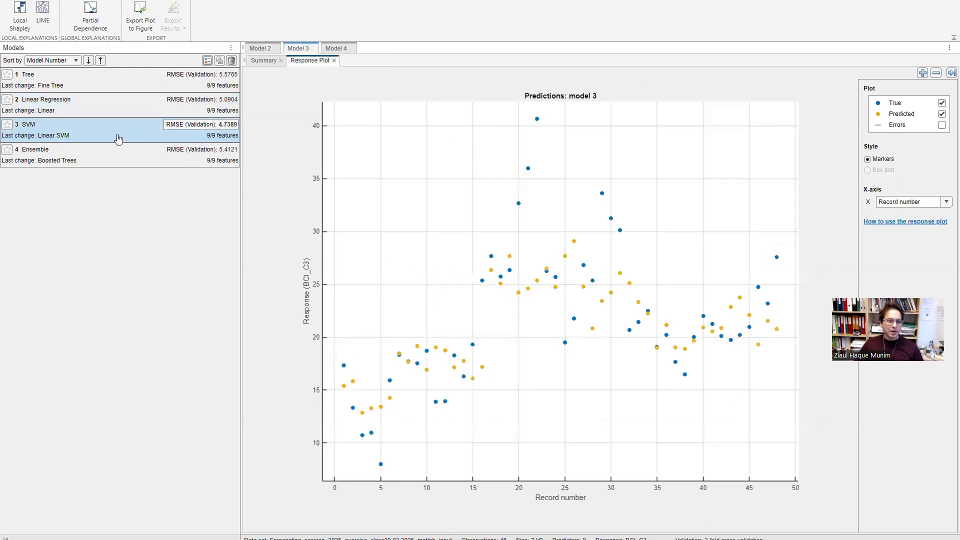
click(118, 135)
click(26, 1)
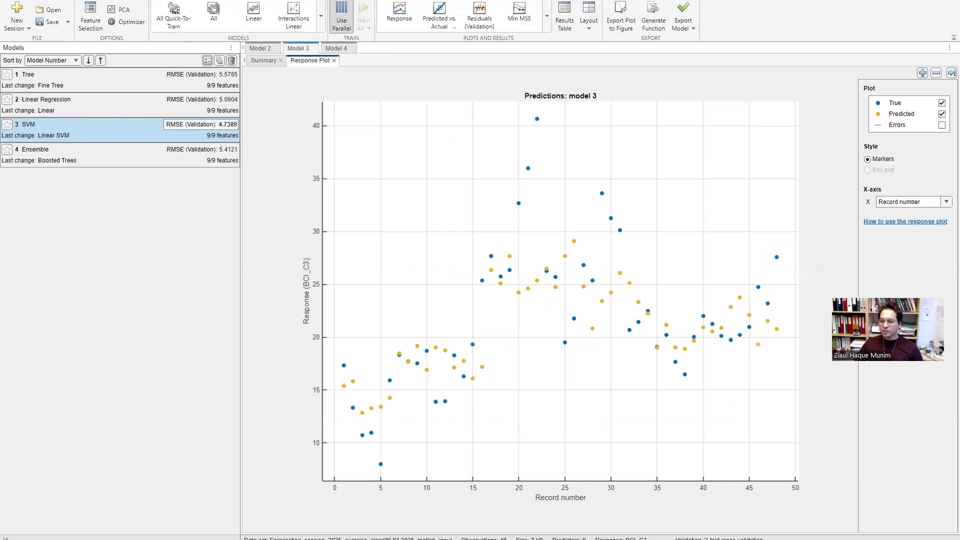
Switch to the PowerPoint slide on out-sample prediction in MATLAB, review its commands, and return to Regression Learner
drag(581, 0, 586, 60)
double_click(586, 61)
click(482, 214)
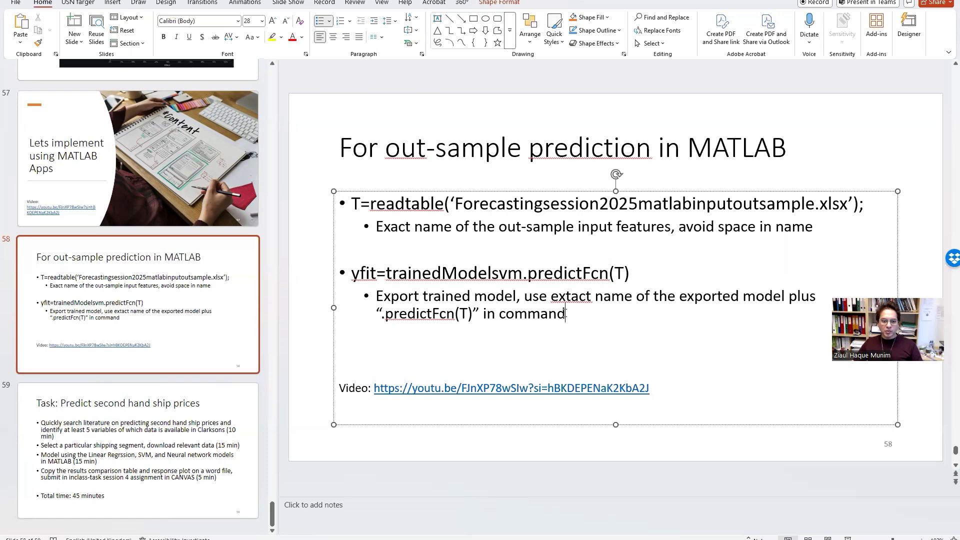
drag(568, 314, 378, 245)
drag(313, 215, 310, 216)
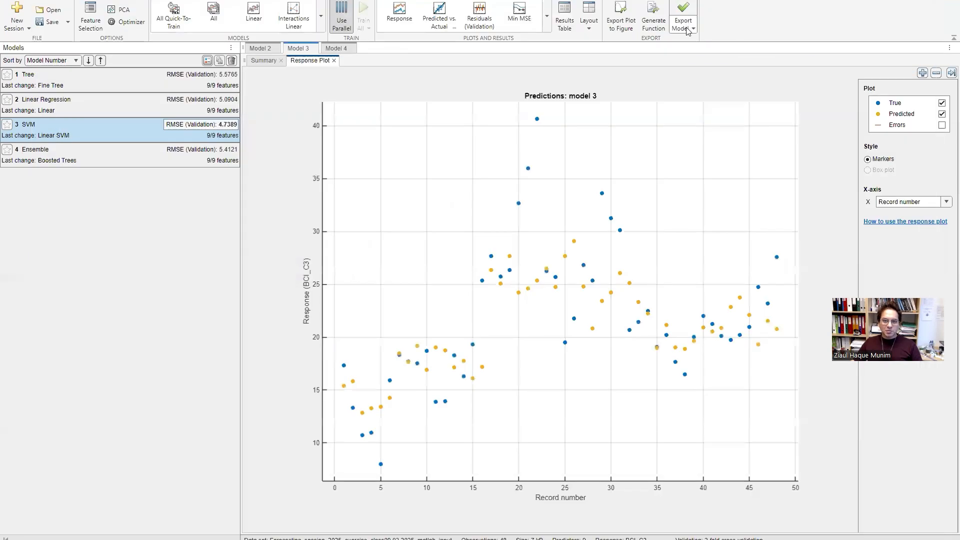
Export the SVM model with its training data to the MATLAB workspace under the variable name SVMmodel
click(688, 30)
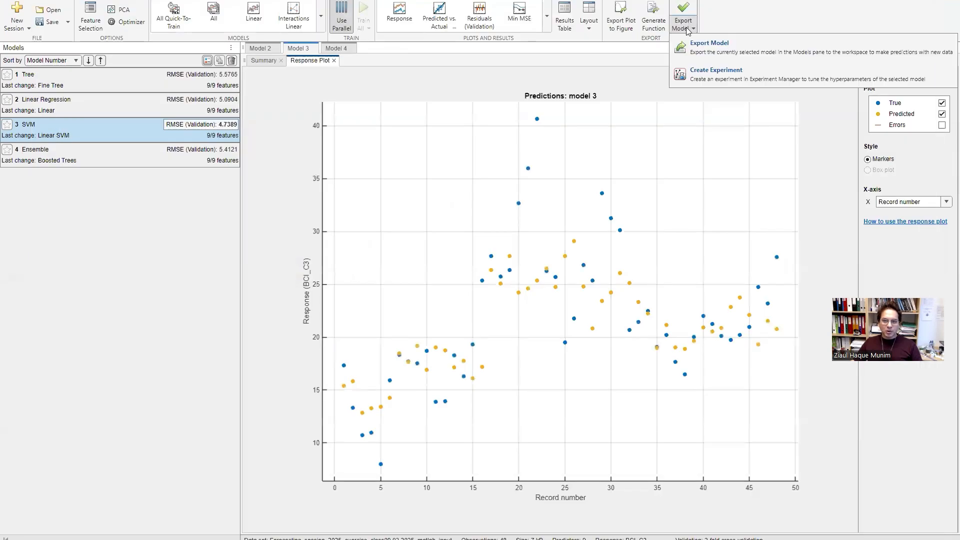
click(718, 50)
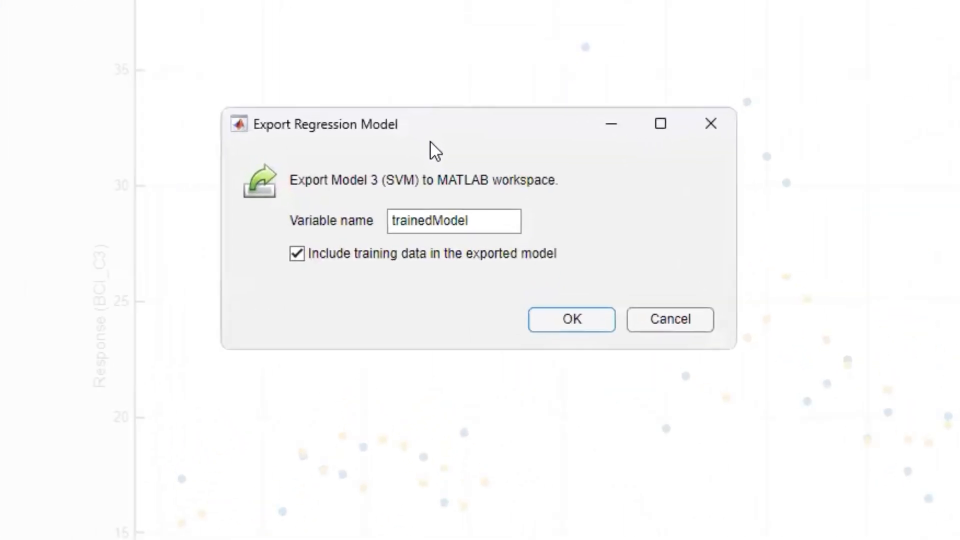
drag(472, 219, 358, 215)
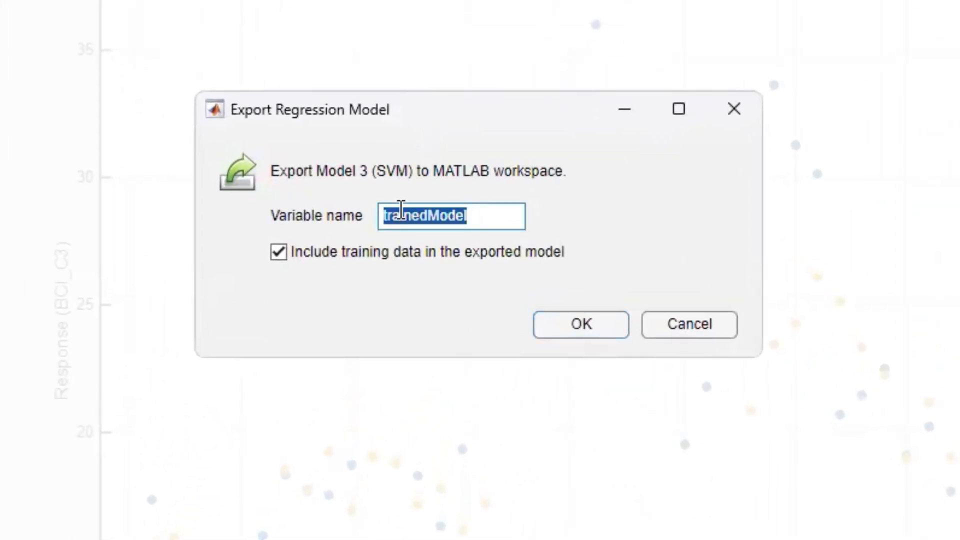
text(svmodel)
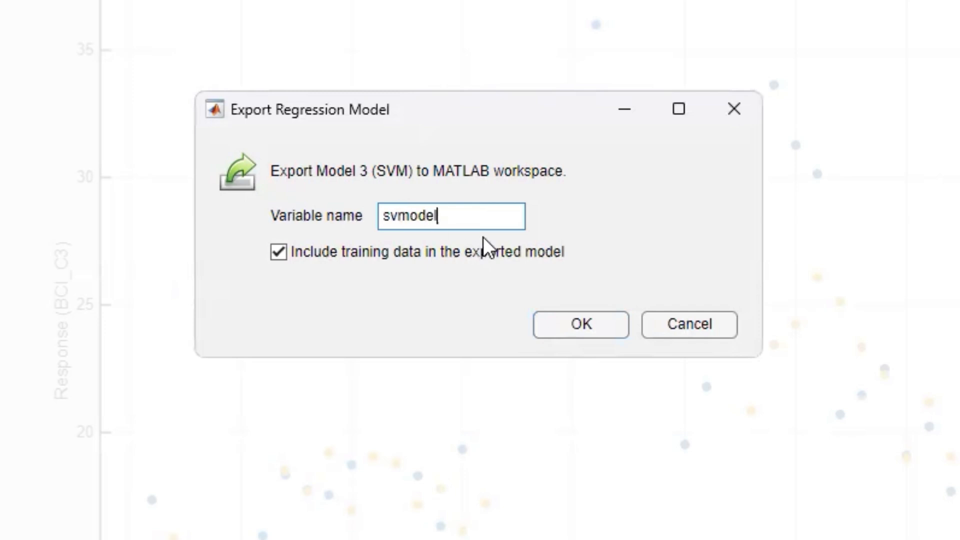
click(399, 216)
key(shift+Home)
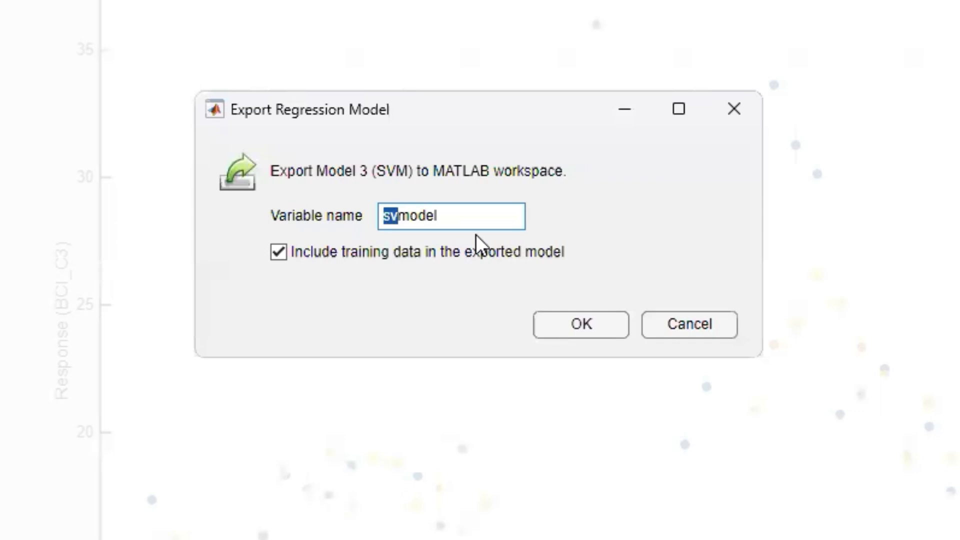
text(SVM)
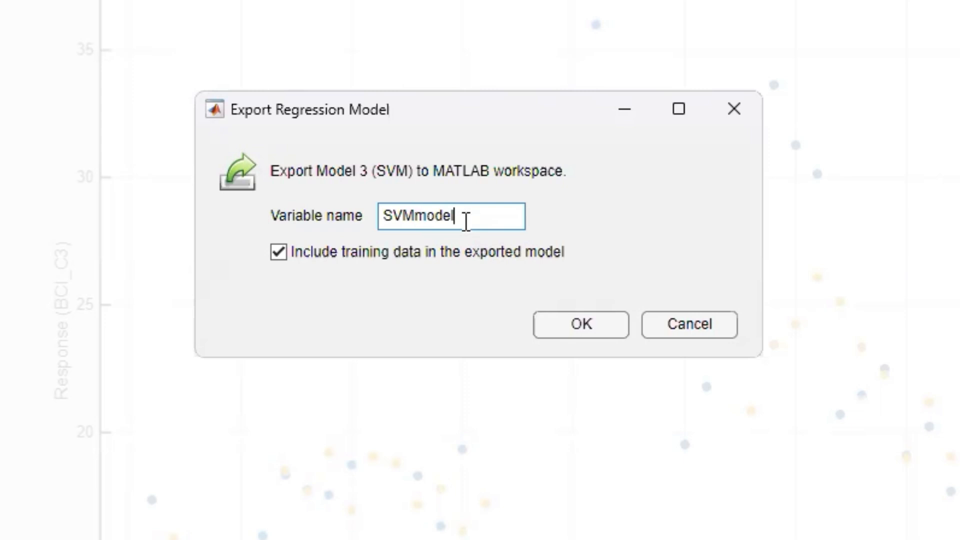
drag(464, 216, 365, 215)
click(498, 216)
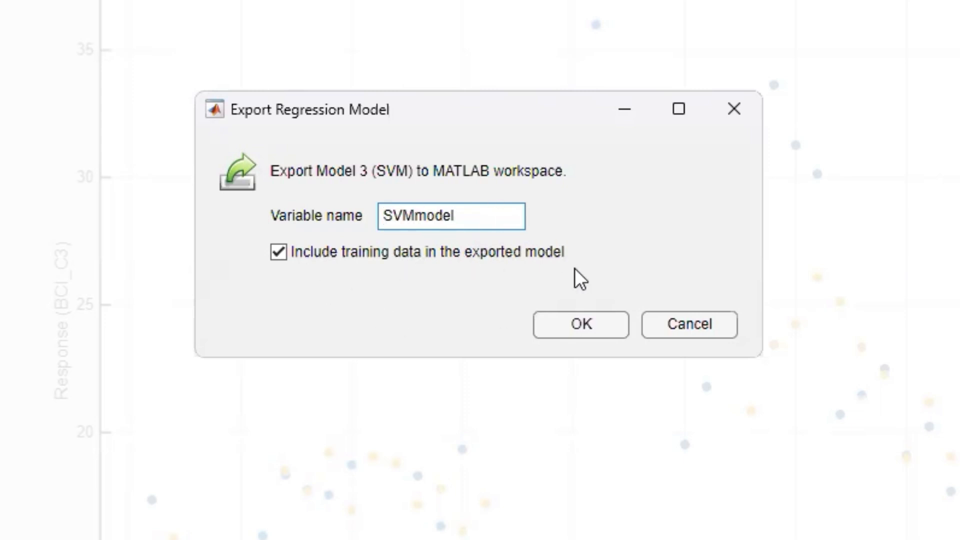
click(593, 323)
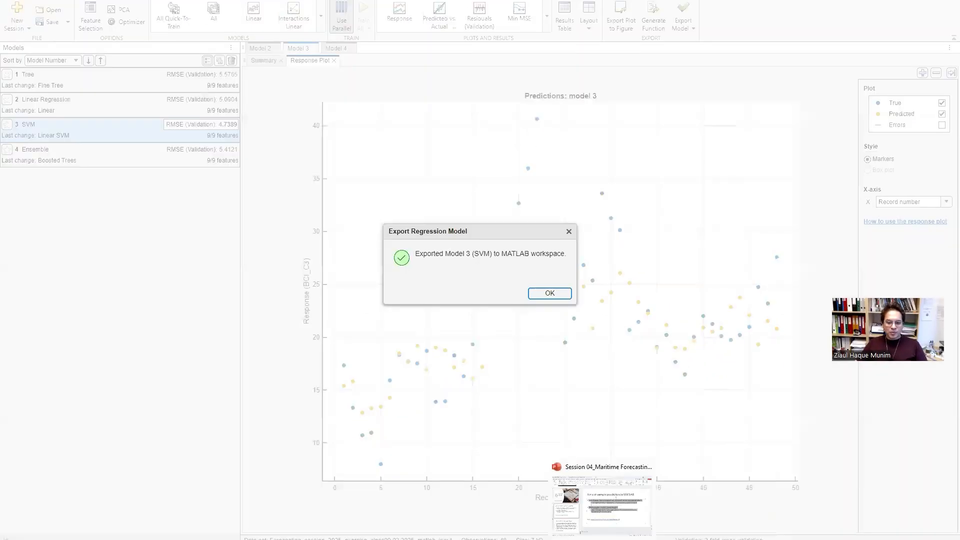
click(558, 296)
Switch to the PowerPoint slide and replace trainedModelsvm with SVMmodel in the yfit prediction command
key(alt+Tab)
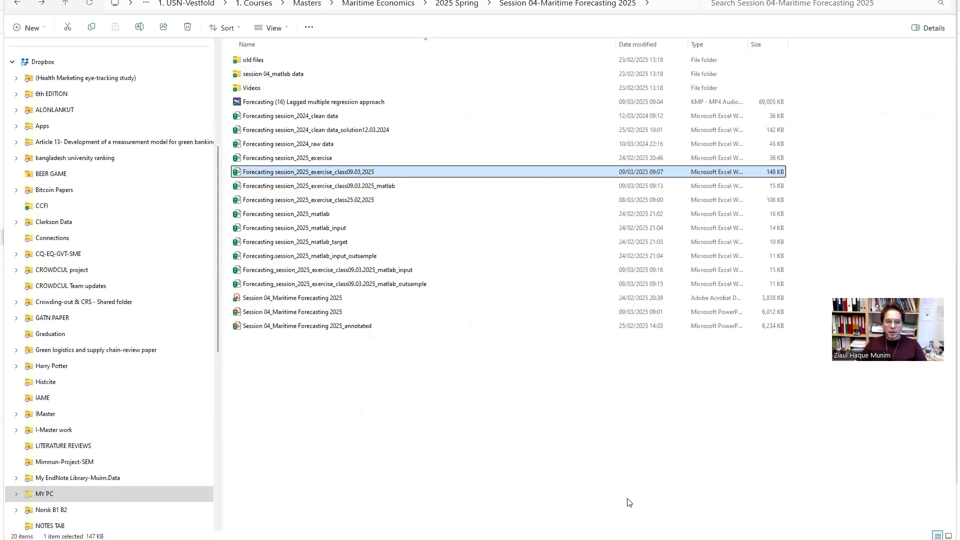
key(alt+Tab)
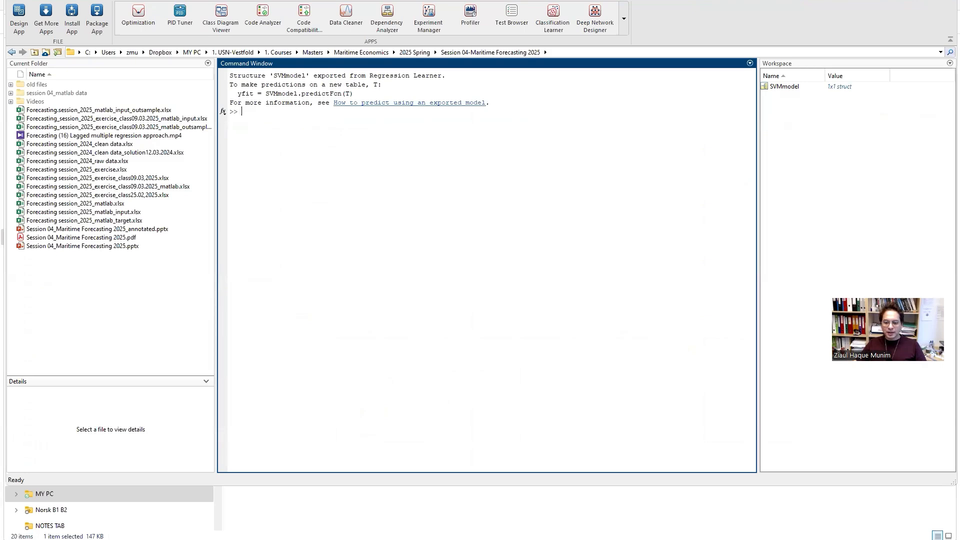
key(alt+Tab)
click(566, 296)
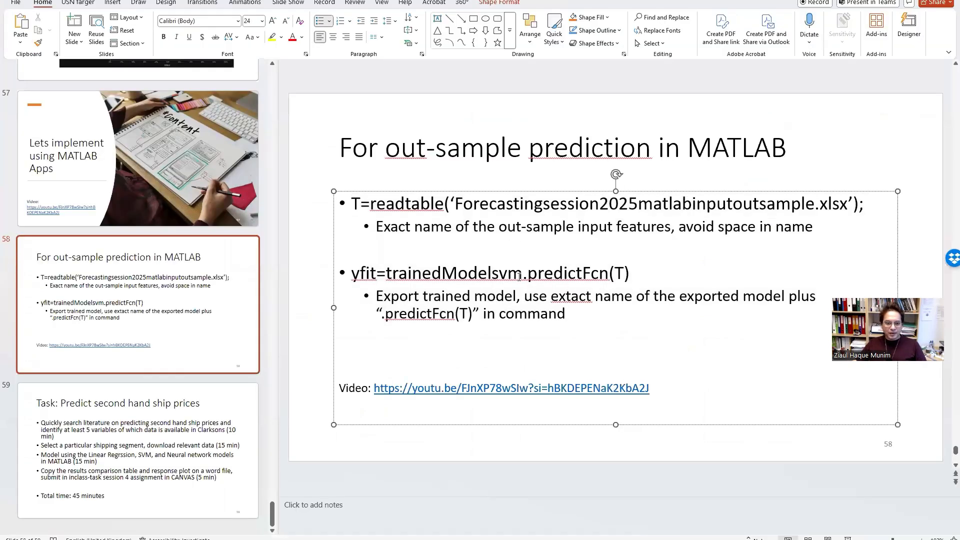
shift+click(388, 271)
key(ctrl+v)
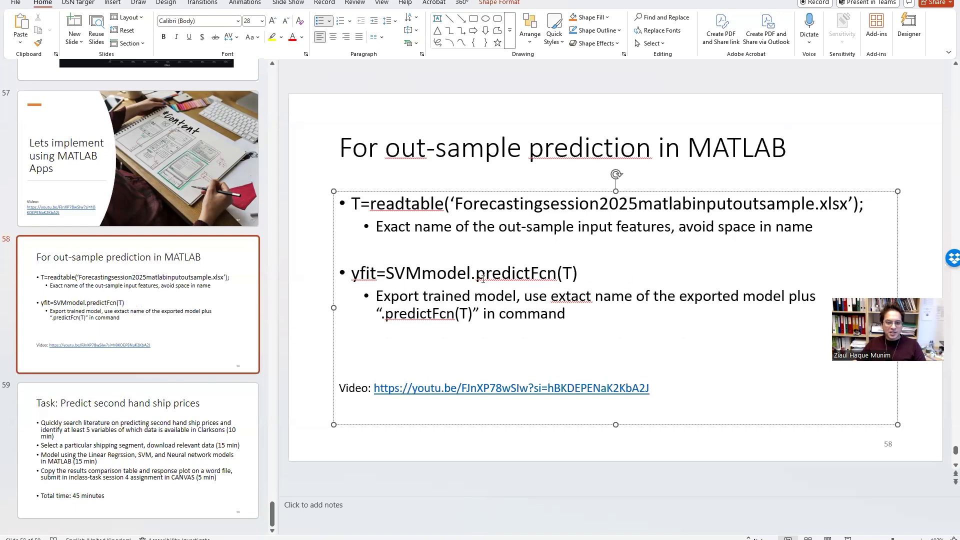
drag(473, 274, 386, 274)
click(574, 308)
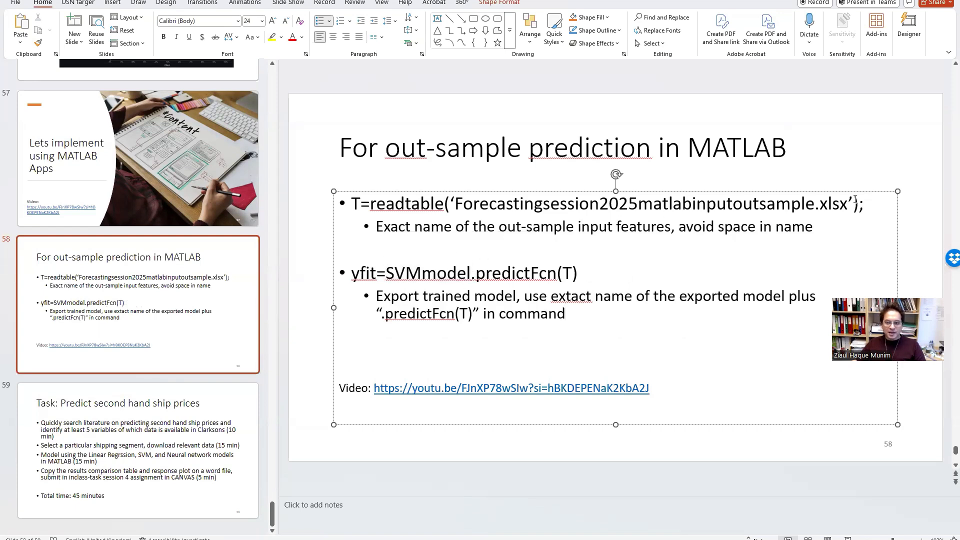
Copy the slide's T=readtable('Forecastingsession2025matlabinputoutsample.xlsx'); line and try to run it in the MATLAB Command Window
click(866, 204)
click(829, 204)
drag(859, 202, 359, 201)
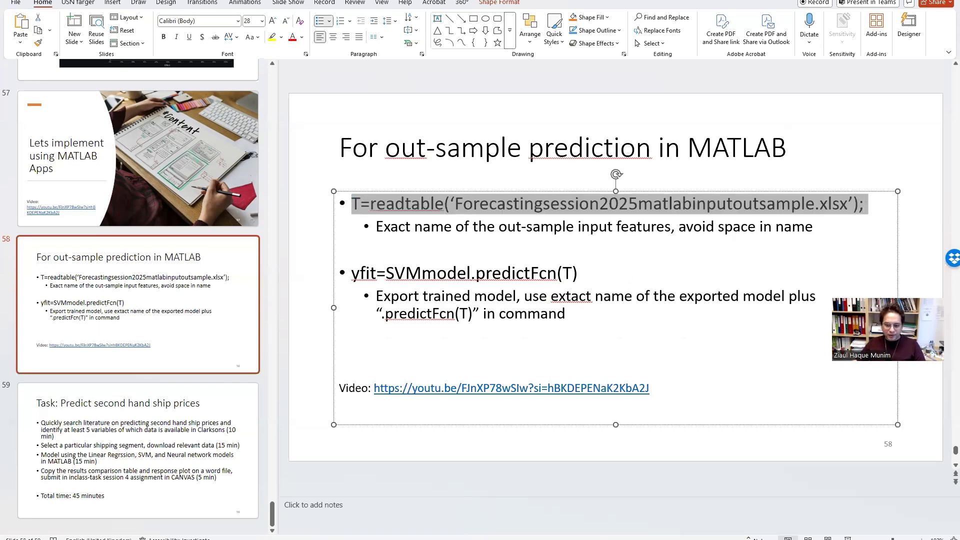
mouse_move(668, 539)
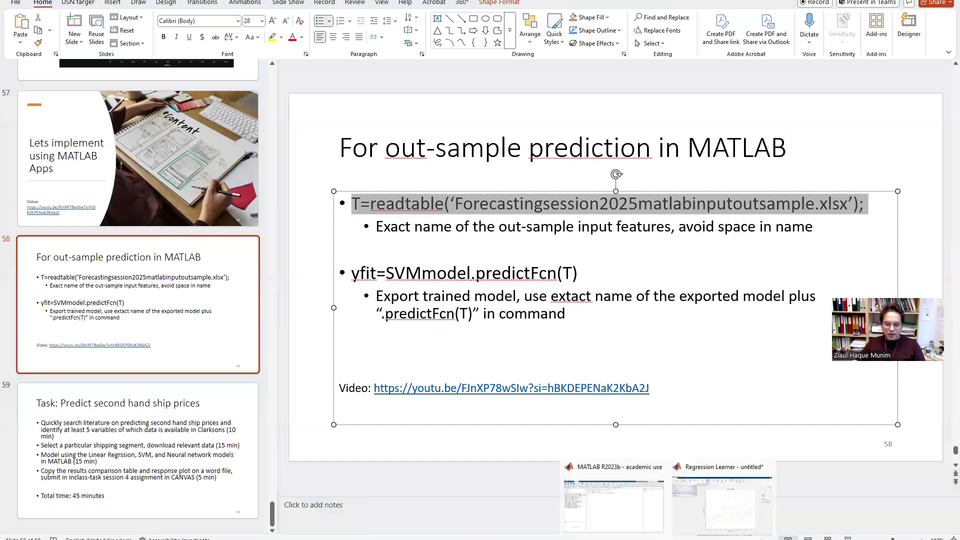
click(614, 504)
click(363, 235)
key(ctrl+v)
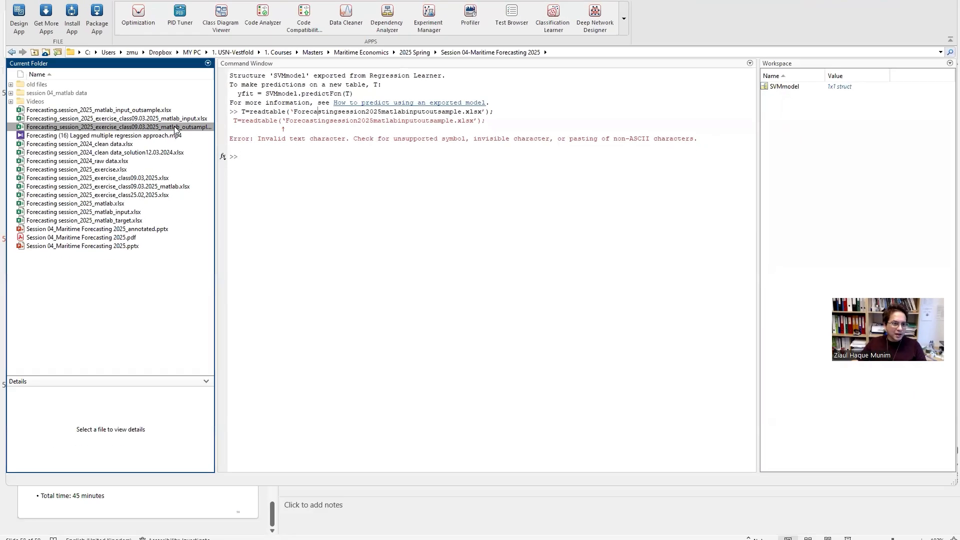
Copy the file name Forecasting_session_2025_exercise_class09.03.2025_matlab_outsample.xlsx from the current folder listing
click(174, 128)
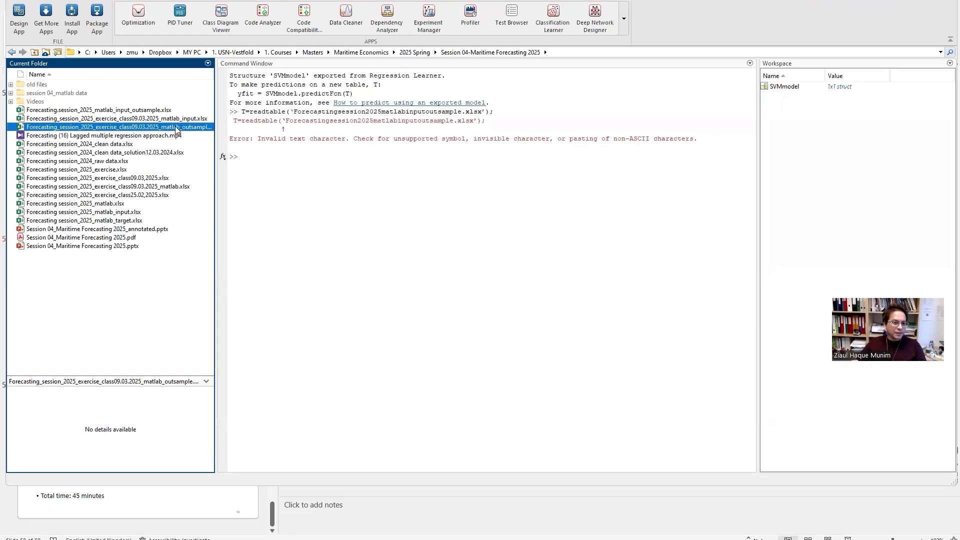
click(175, 126)
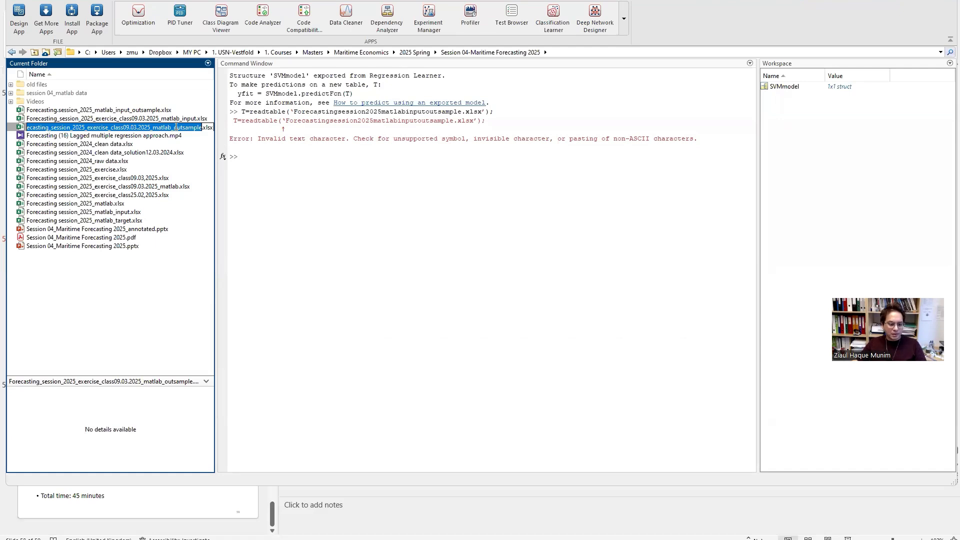
key(ctrl+a)
key(ctrl+c)
drag(483, 111, 376, 112)
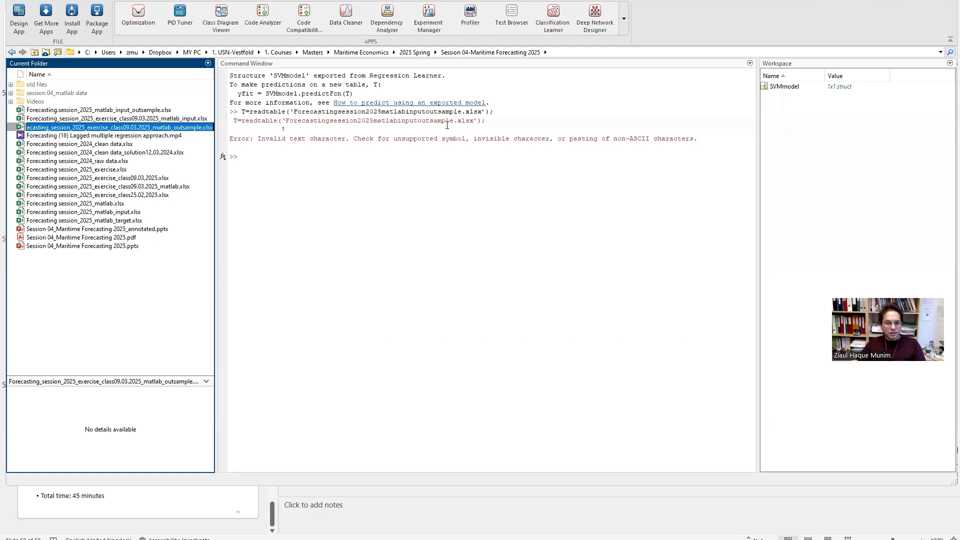
drag(306, 125, 170, 122)
key(ctrl+v)
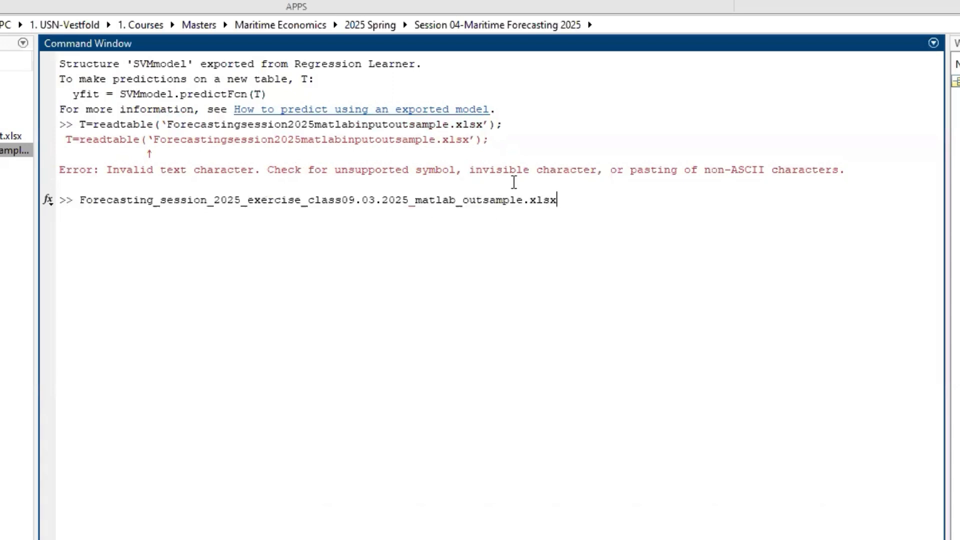
key(Escape)
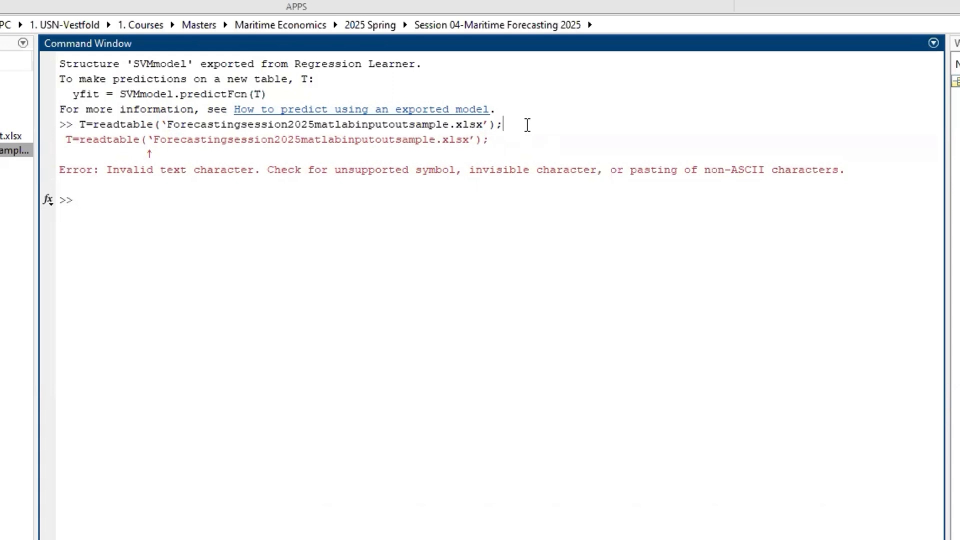
Recall the previous readtable command and replace its file name with the copied Forecasting_session_2025_exercise_class09.03.2025_matlab_outsample.xlsx
key(Up)
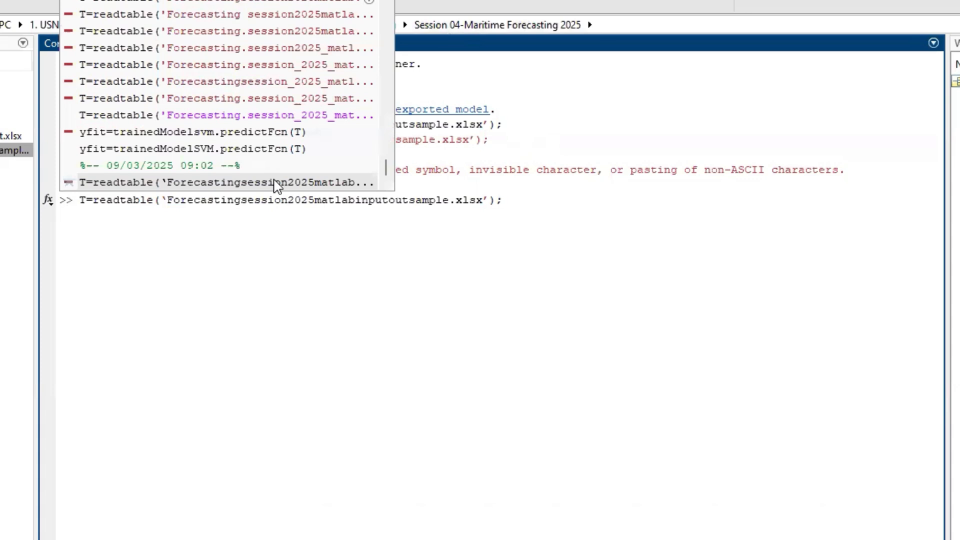
click(417, 199)
drag(484, 200, 168, 193)
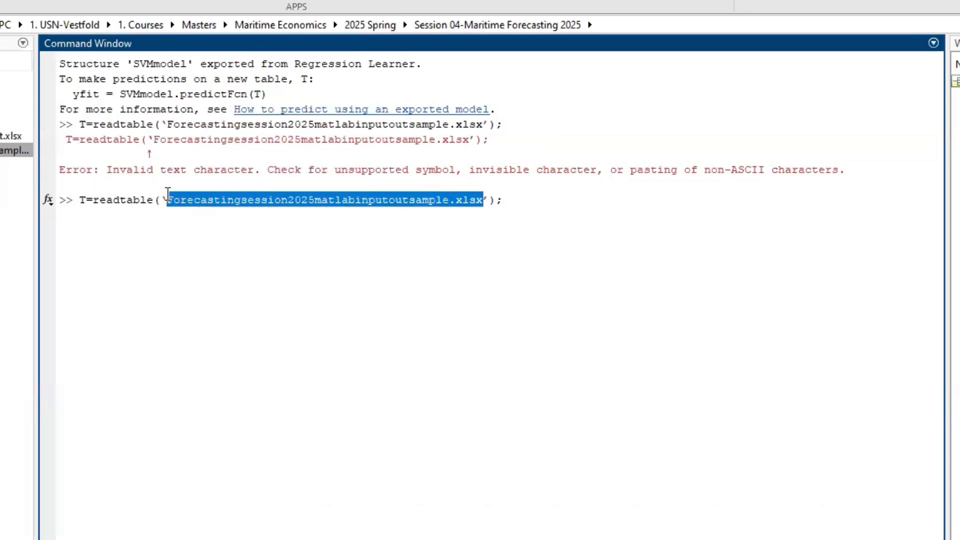
key(ctrl+v)
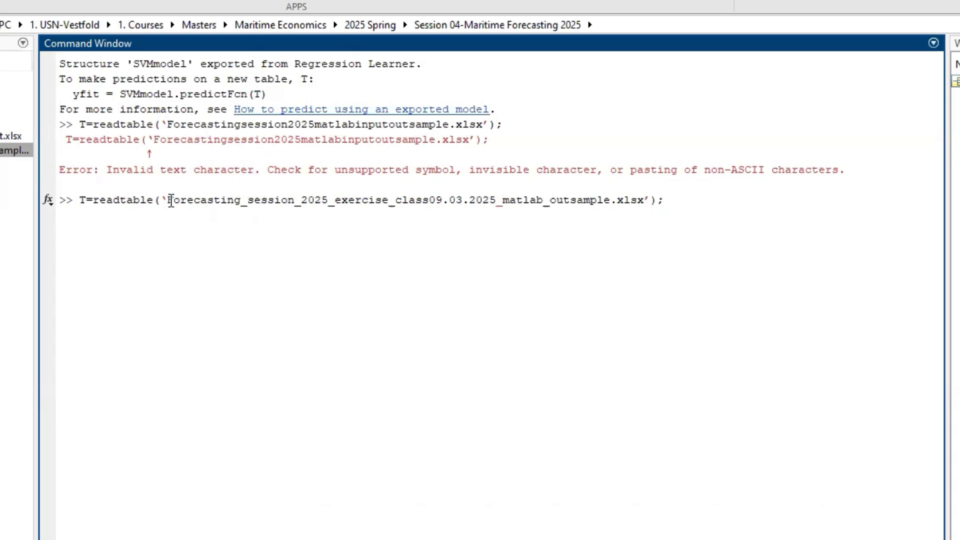
Replace both curly quotes around the file name with straight single quotes and run the readtable command
key(BackSpace)
text(')
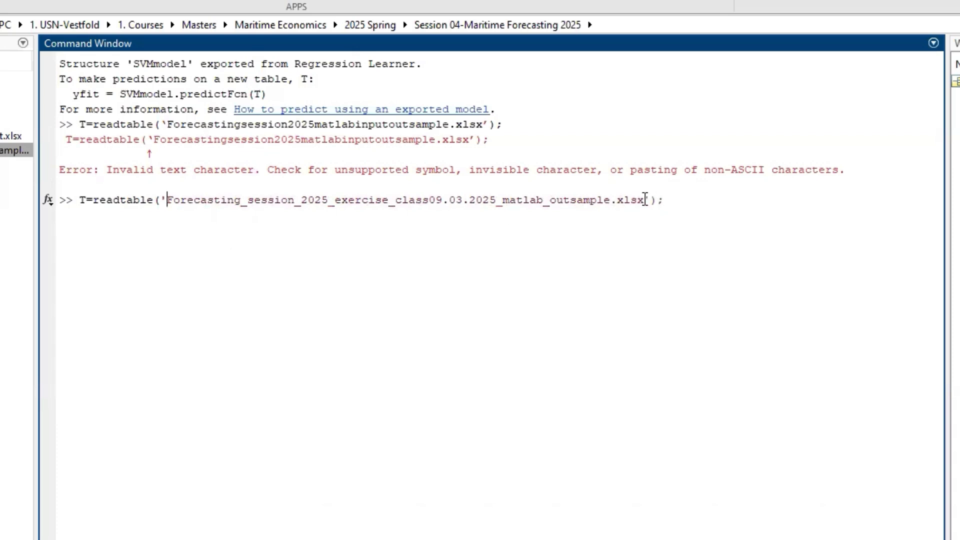
click(654, 199)
key(BackSpace)
text(x')
drag(168, 200, 668, 200)
click(690, 202)
key(Return)
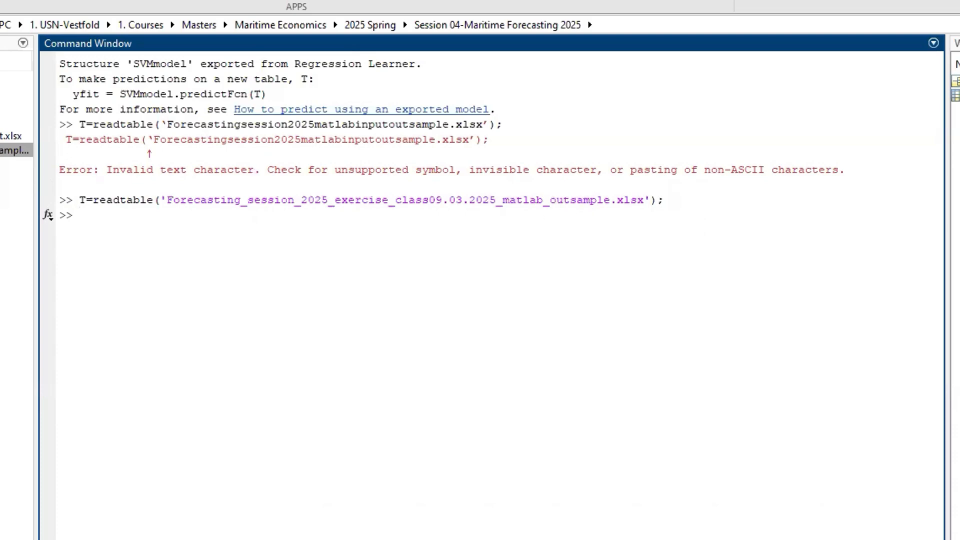
Copy yfit=SVMmodel.predictFcn(T) from the PowerPoint slide and run it in the MATLAB Command Window
key(alt+Tab)
click(517, 271)
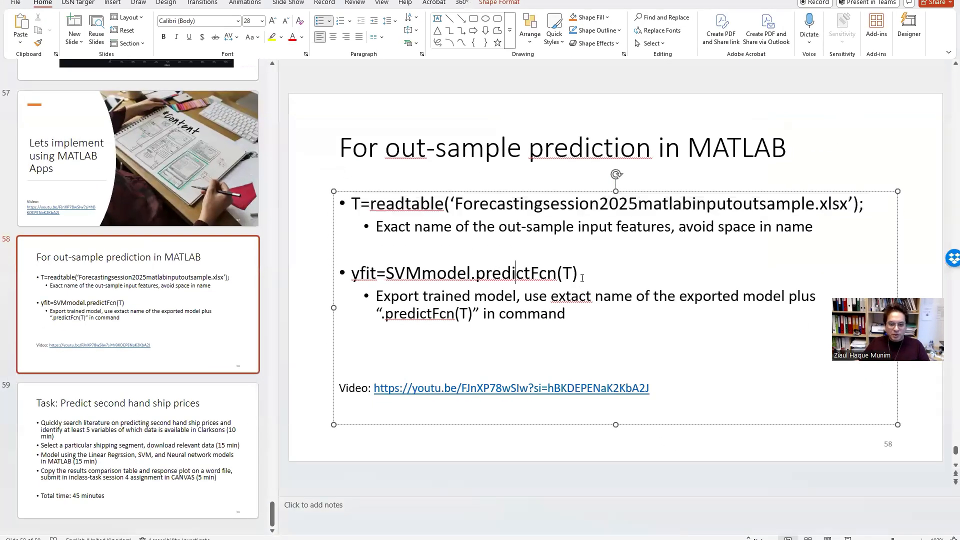
drag(582, 278, 353, 278)
key(ctrl+c)
key(alt+Tab)
key(ctrl+v)
key(Return)
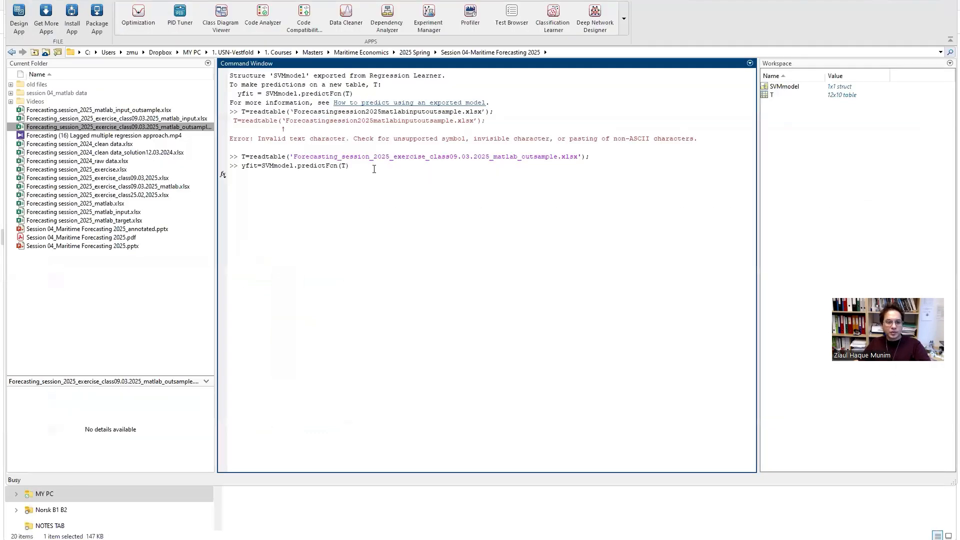
Copy all twelve predicted yfit values from the MATLAB Command Window output
drag(271, 303, 235, 220)
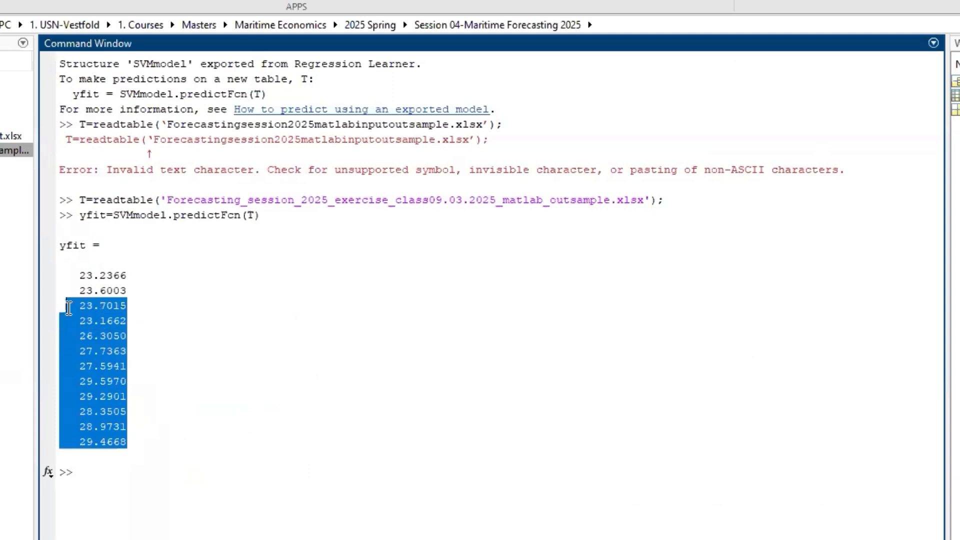
drag(68, 308, 67, 286)
click(156, 337)
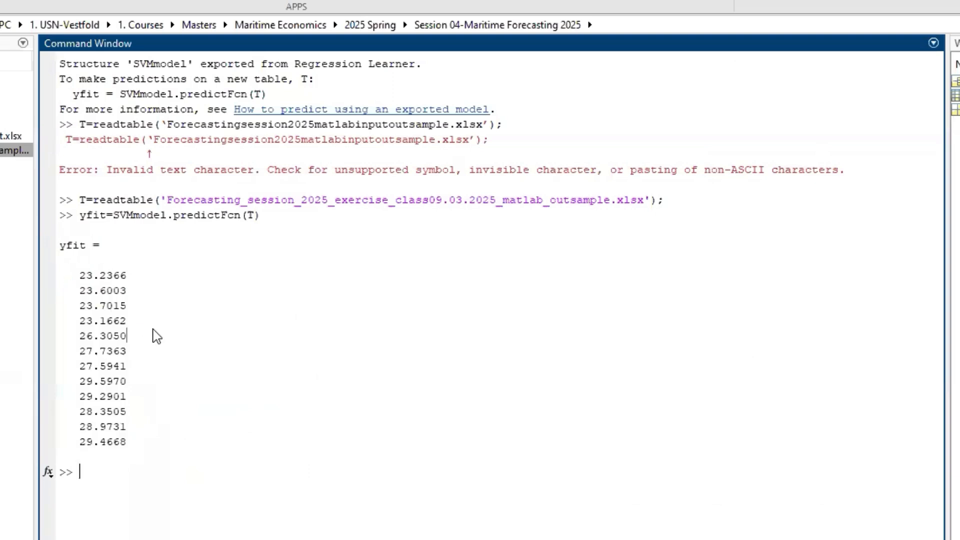
drag(126, 442, 80, 381)
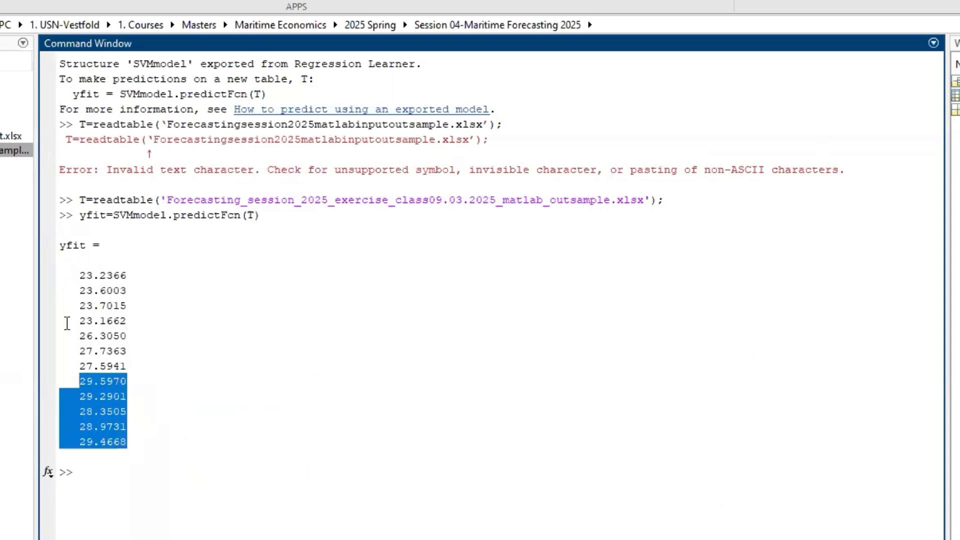
drag(67, 323, 66, 275)
right_click(99, 285)
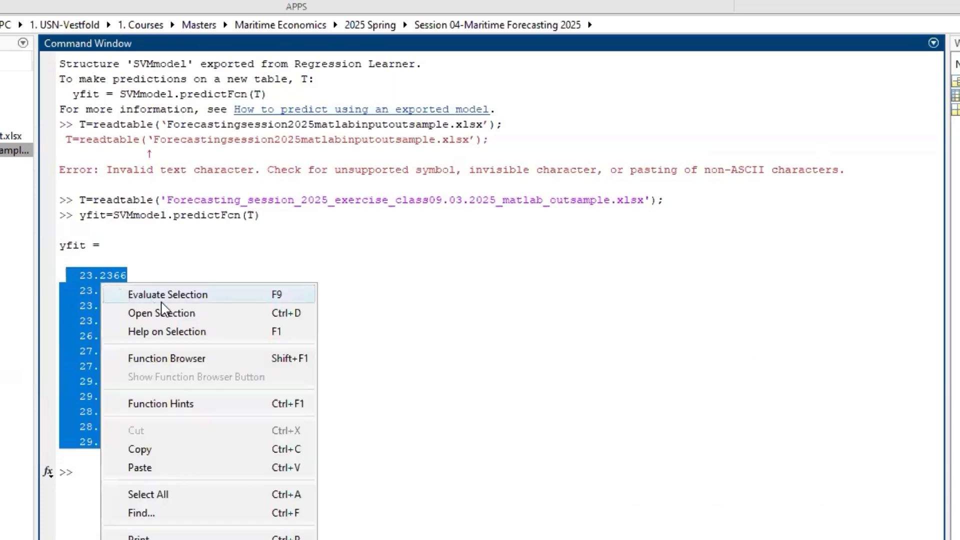
click(193, 450)
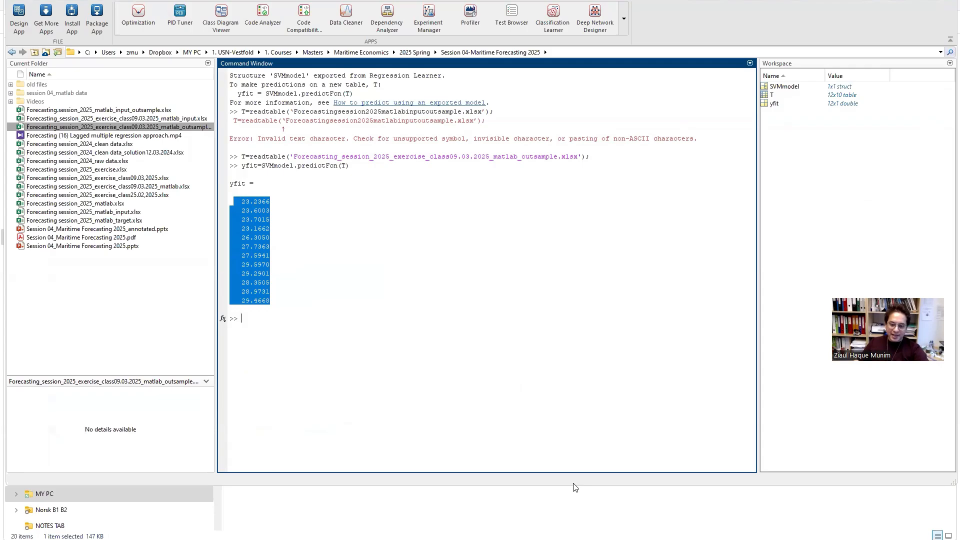
Switch to the Excel workbook, move the forecast chart away from column P, and paste the predictions starting at P50
key(alt+Tab)
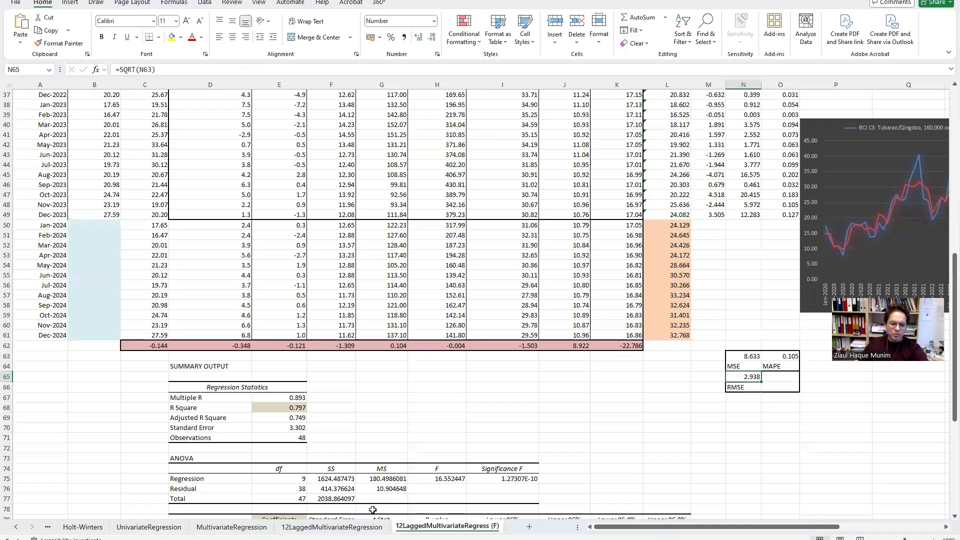
click(719, 226)
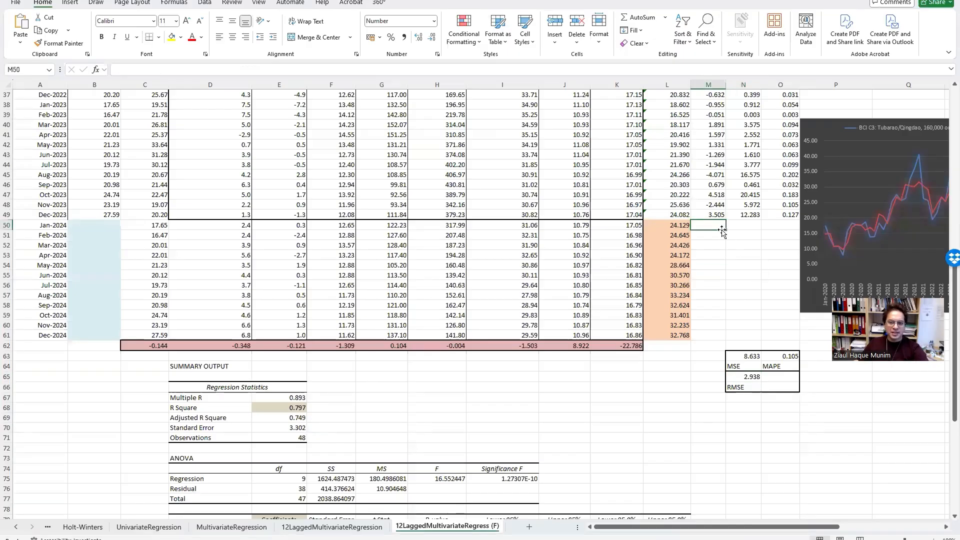
click(945, 527)
click(945, 527)
click(945, 527)
drag(711, 307, 880, 313)
click(691, 225)
key(ctrl+v)
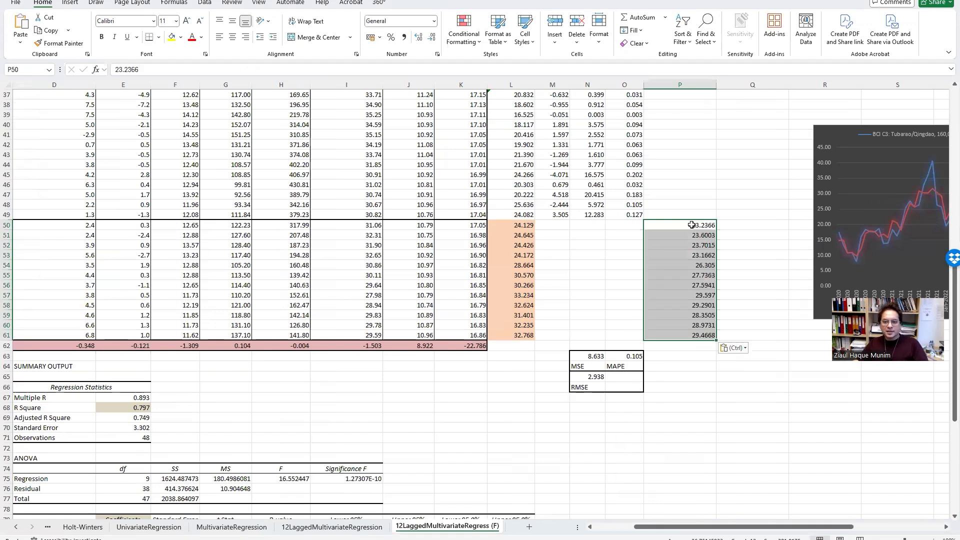
Label cell P49 as MATLAB, fill P49:P61 yellow, and narrow column P
drag(698, 226, 696, 337)
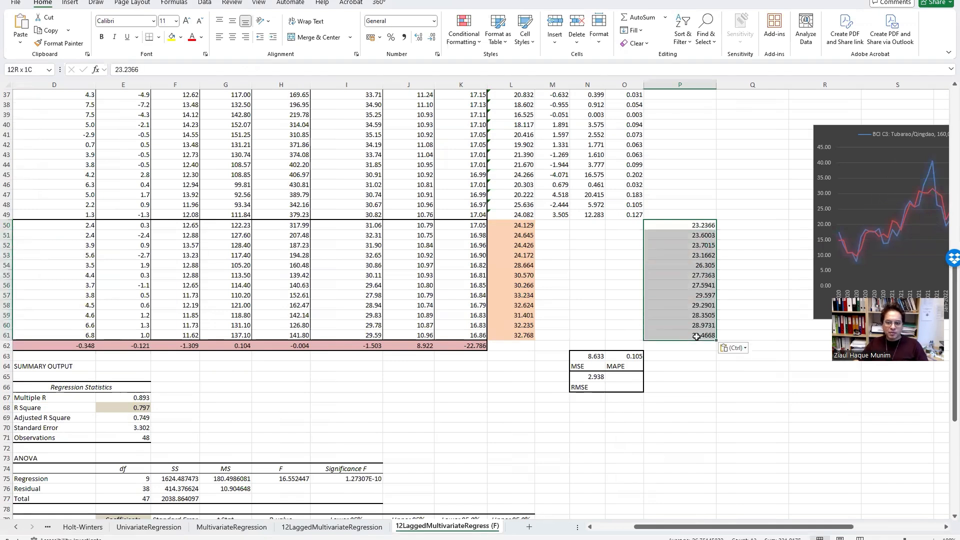
click(696, 217)
text(MATLAB)
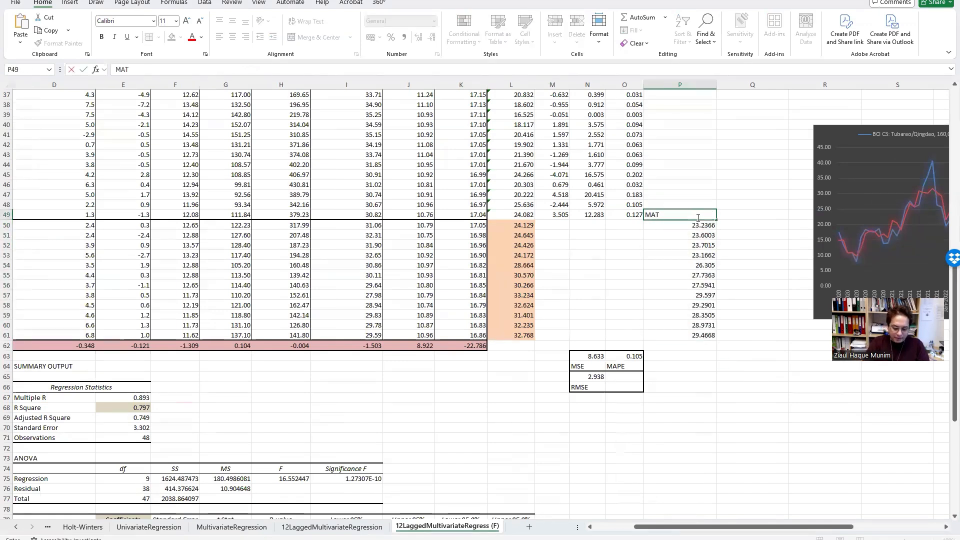
key(Return)
drag(696, 217, 698, 328)
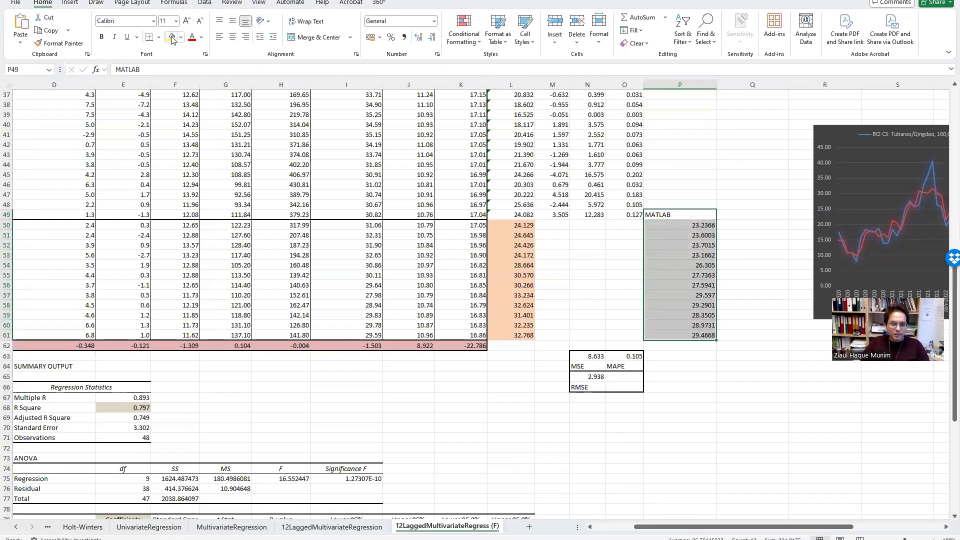
click(171, 36)
drag(714, 20, 676, 20)
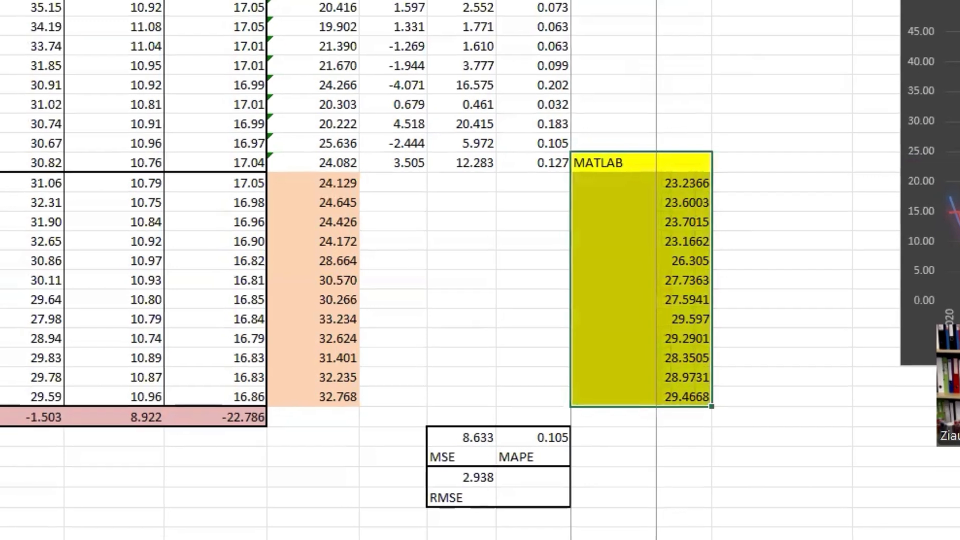
Compare the MATLAB predictions in P50:P61 with the regression forecasts in L50:L61
click(653, 225)
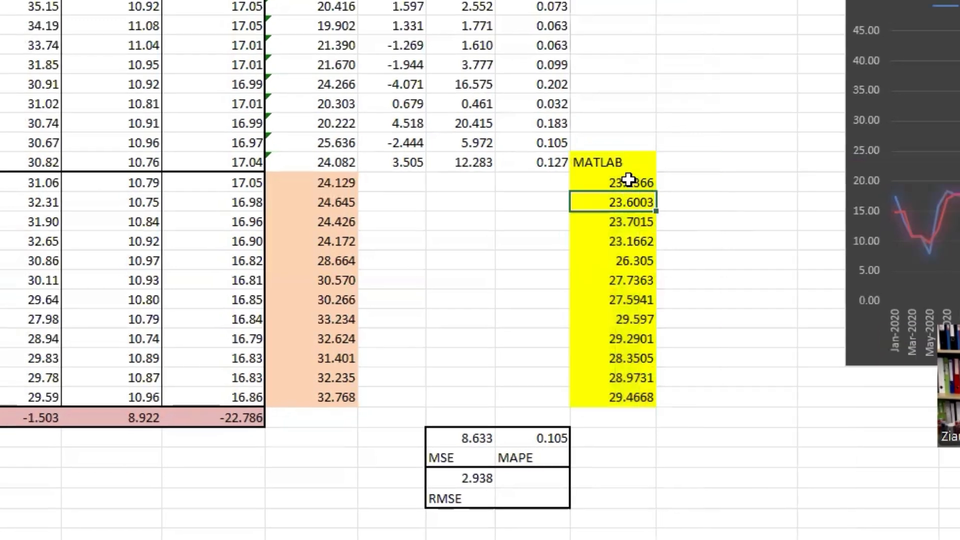
drag(629, 179, 339, 398)
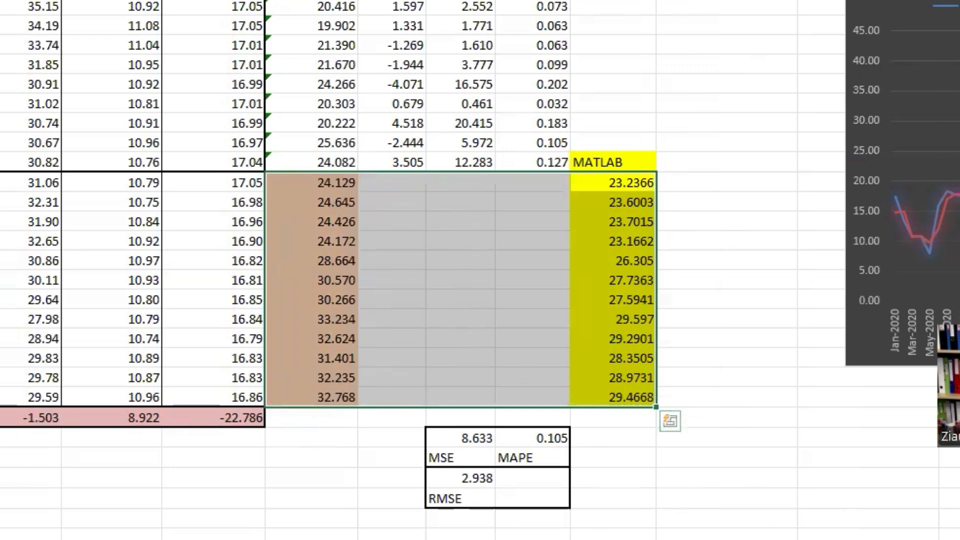
drag(640, 186, 645, 398)
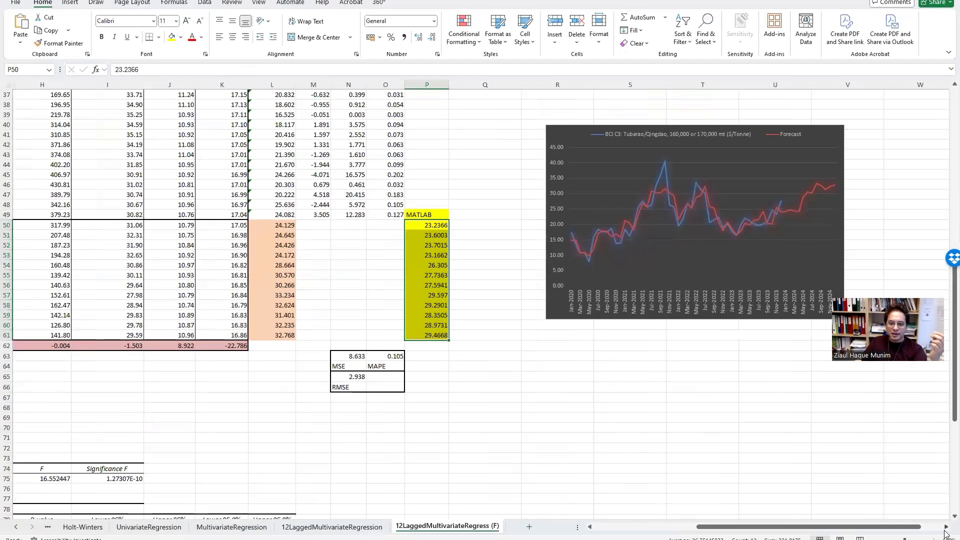
Move the MATLAB label from P49 to the header cell P1 and change it to MATLAB_SVM
click(439, 215)
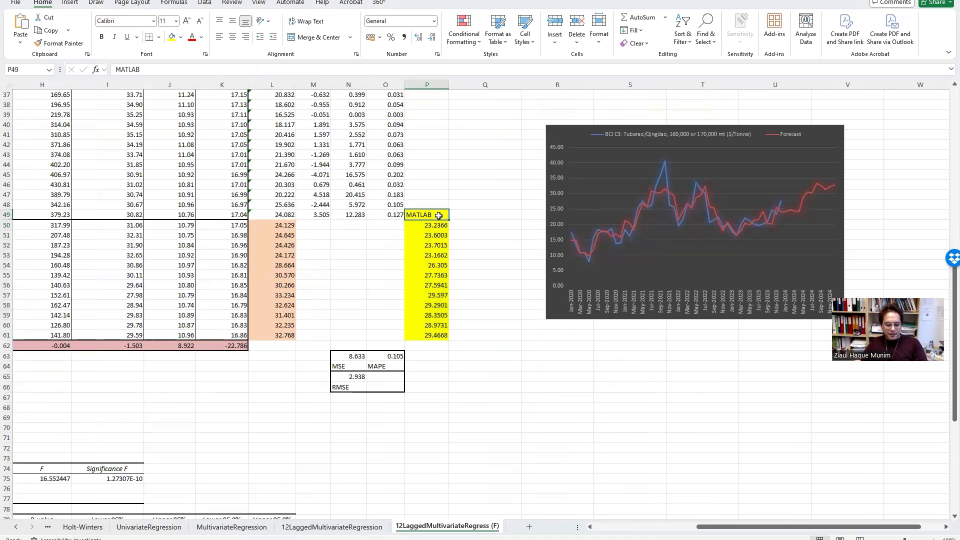
key(ctrl+c)
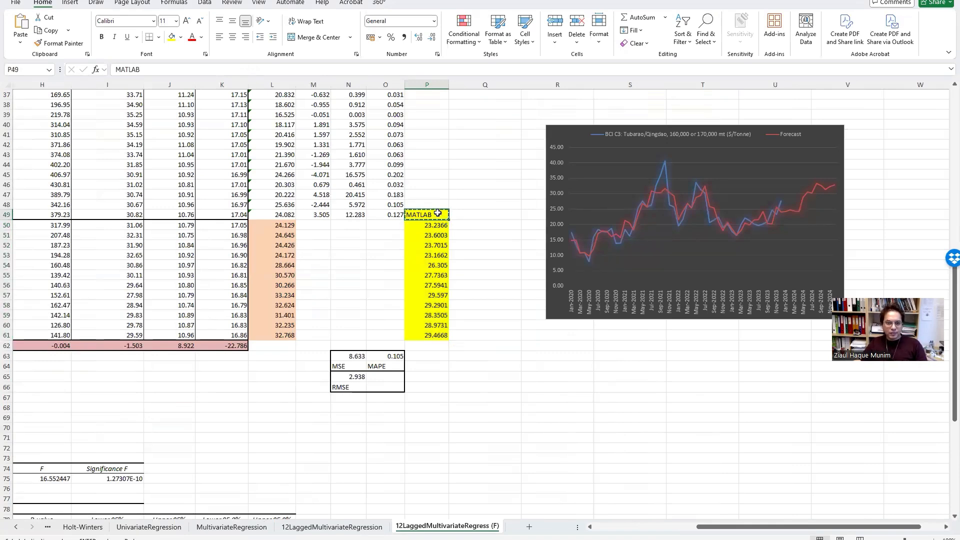
scroll(437, 213, up, 12)
click(441, 114)
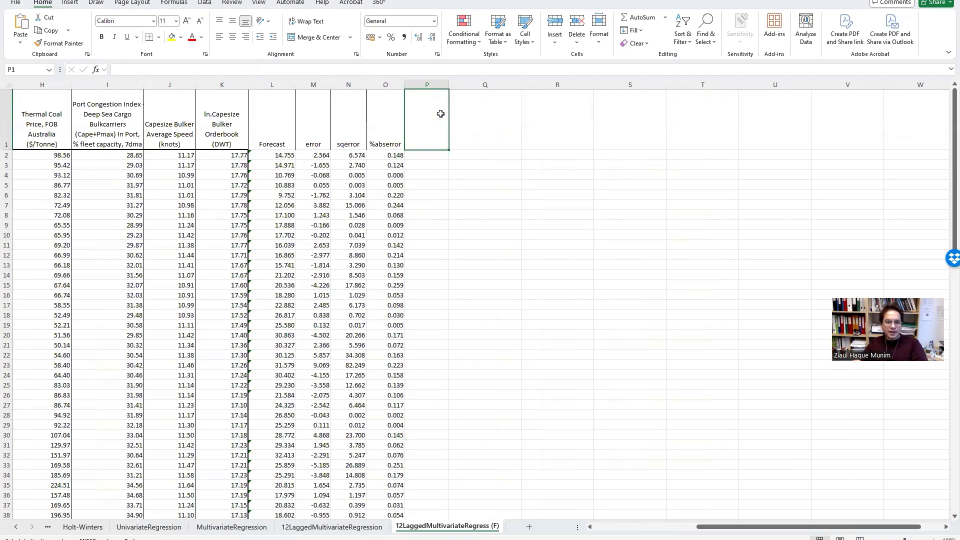
key(ctrl+v)
click(204, 66)
text(_SVM)
key(Return)
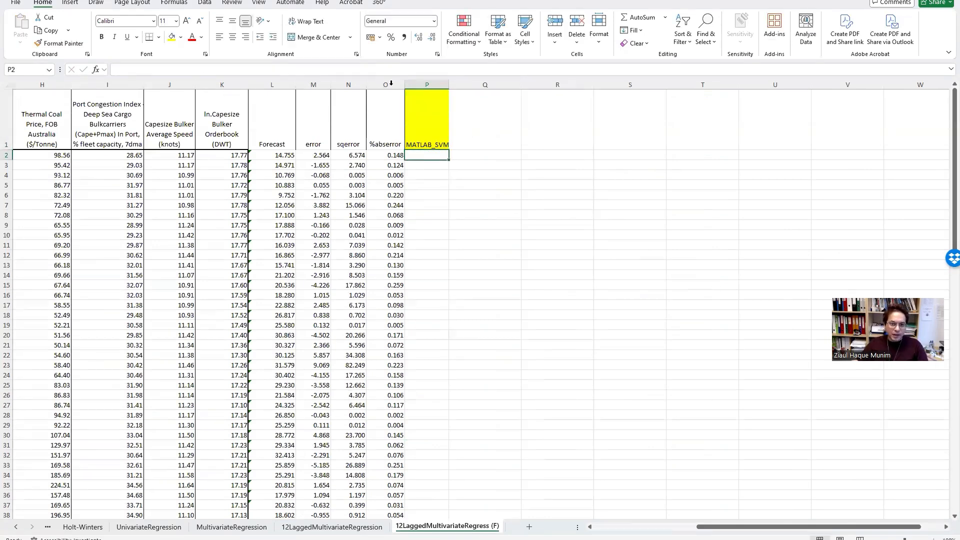
scroll(456, 178, down, 15)
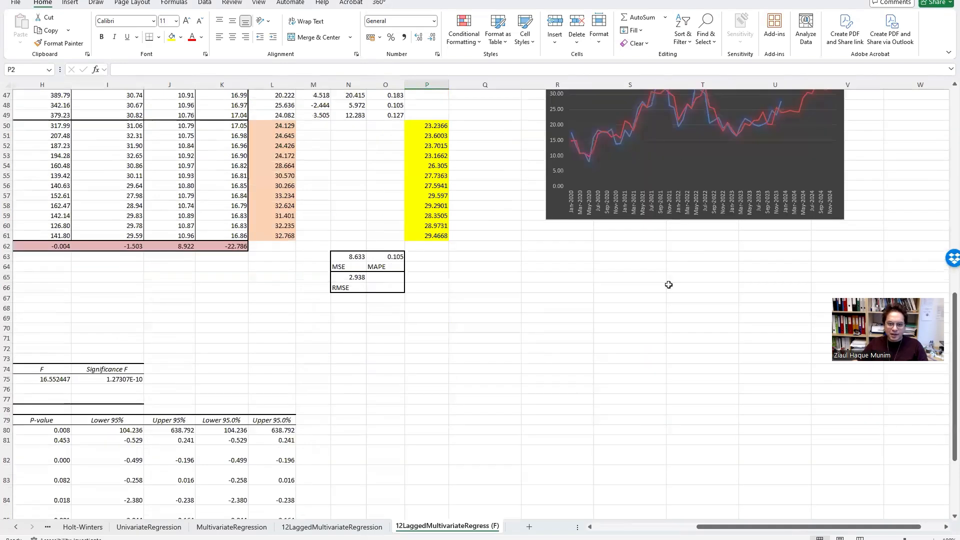
scroll(669, 284, up, 3)
right_click(552, 297)
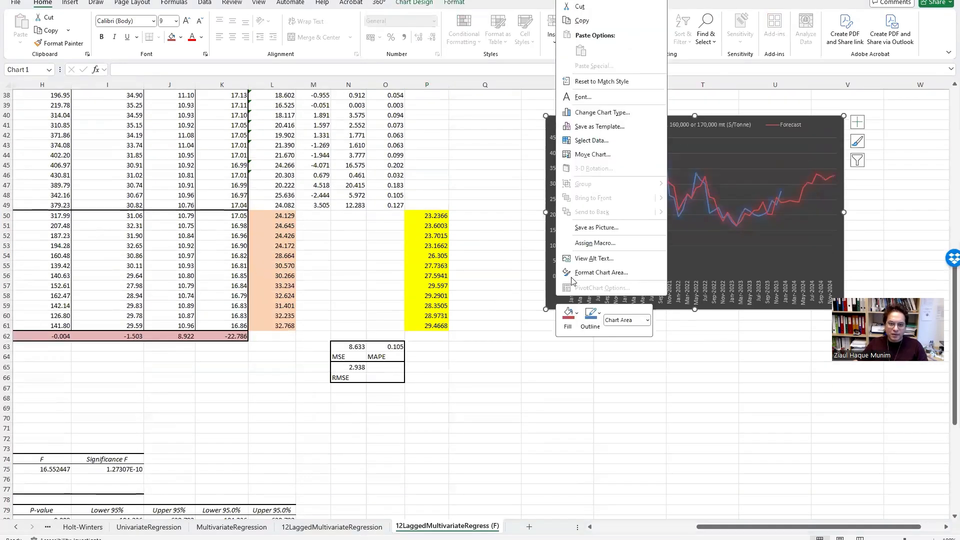
click(592, 140)
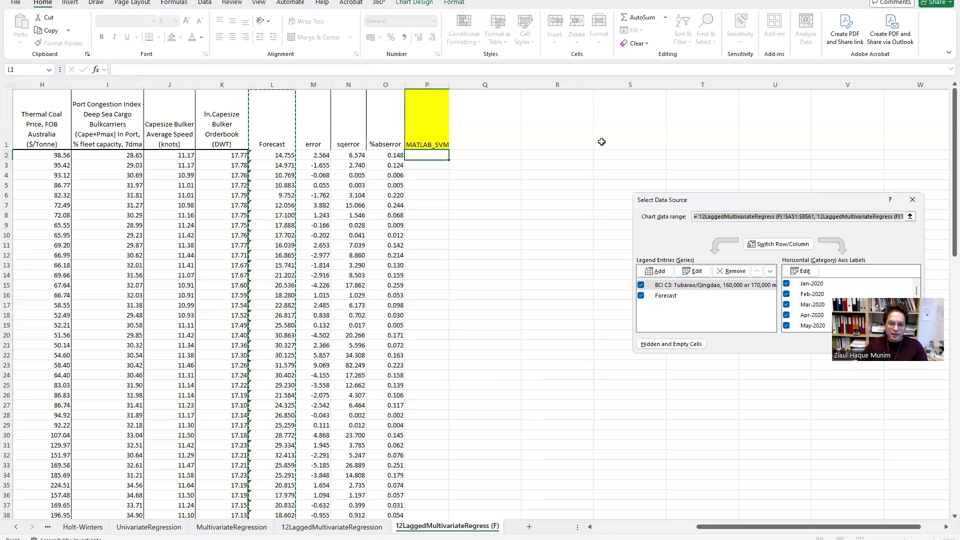
click(418, 115)
drag(418, 116, 400, 451)
drag(434, 413, 429, 416)
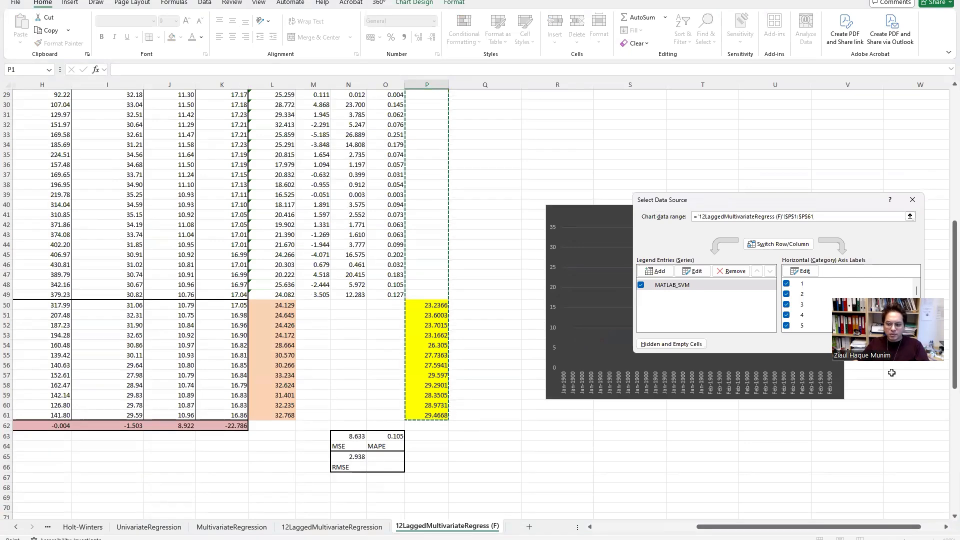
key(Escape)
Add a series to the forecast chart, named from P1 with values from P2:P61, and enlarge the chart
right_click(557, 380)
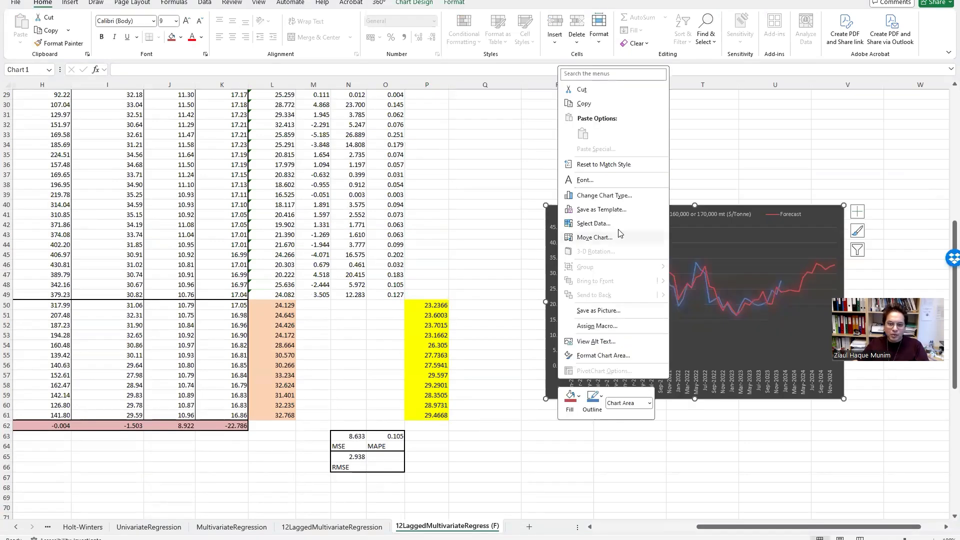
click(618, 225)
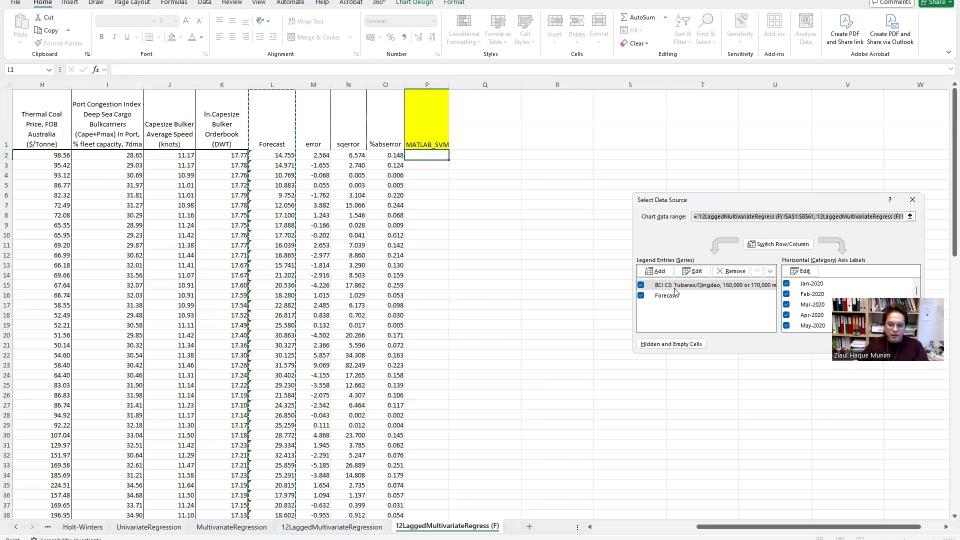
click(655, 271)
click(407, 122)
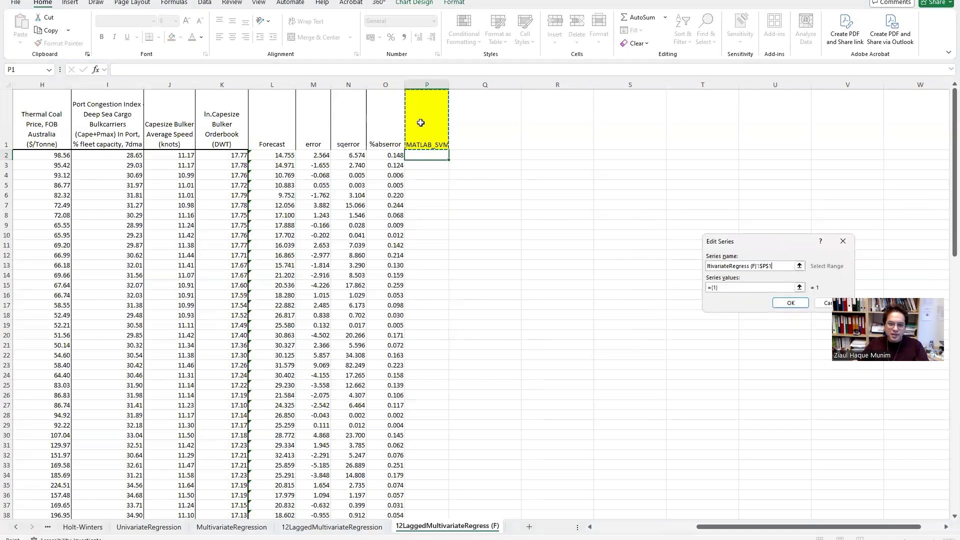
click(799, 287)
drag(426, 155, 429, 416)
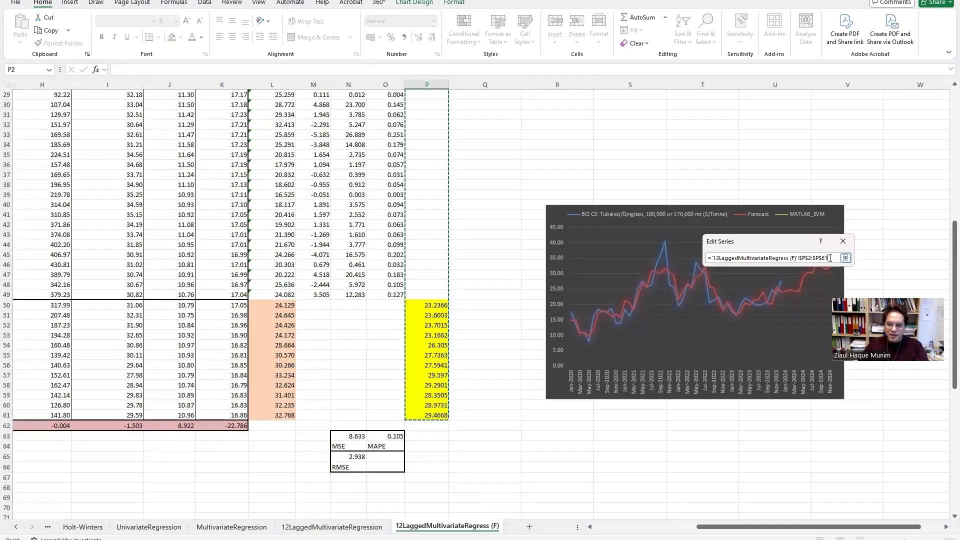
click(845, 258)
click(792, 305)
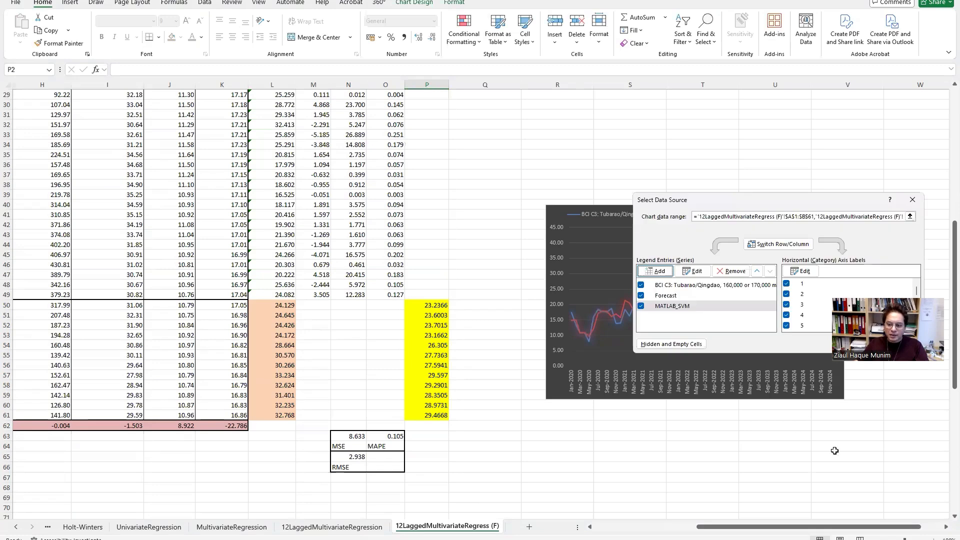
double_click(946, 526)
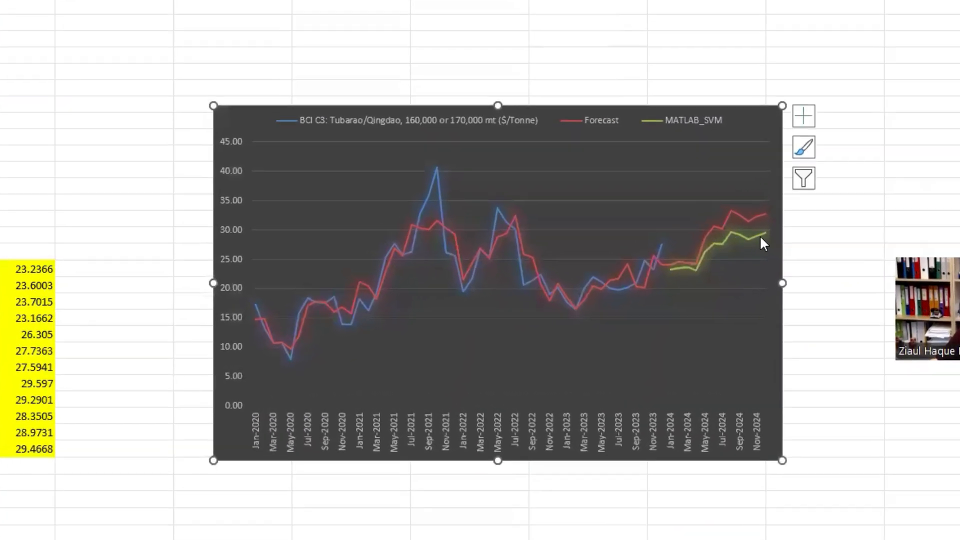
click(837, 449)
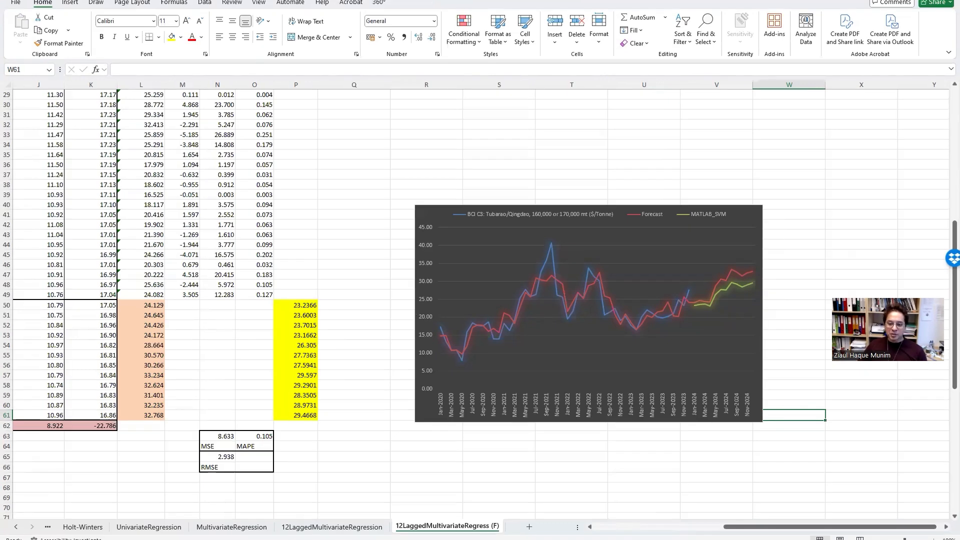
Switch to MATLAB's Regression Learner and look through the available model types down to the neural networks
key(alt+Tab)
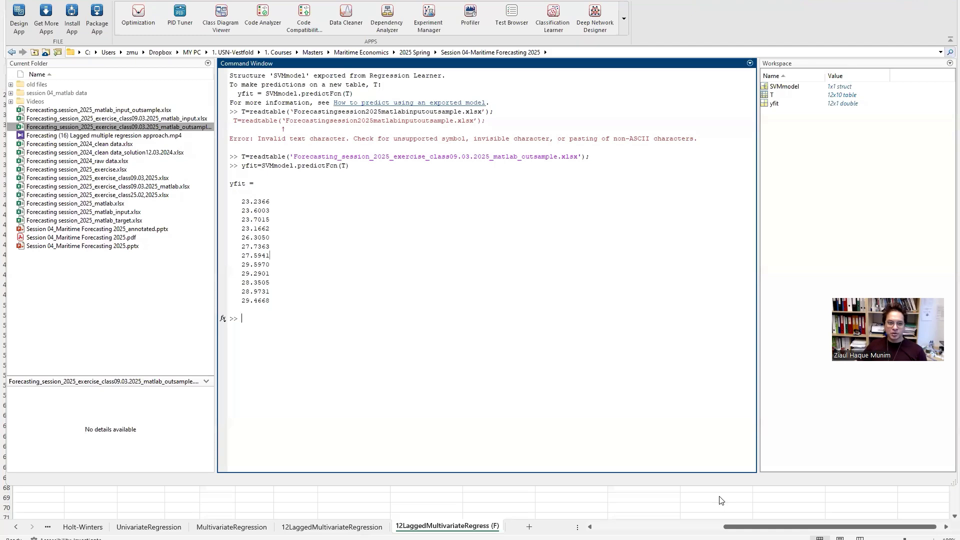
key(alt+Tab)
click(321, 20)
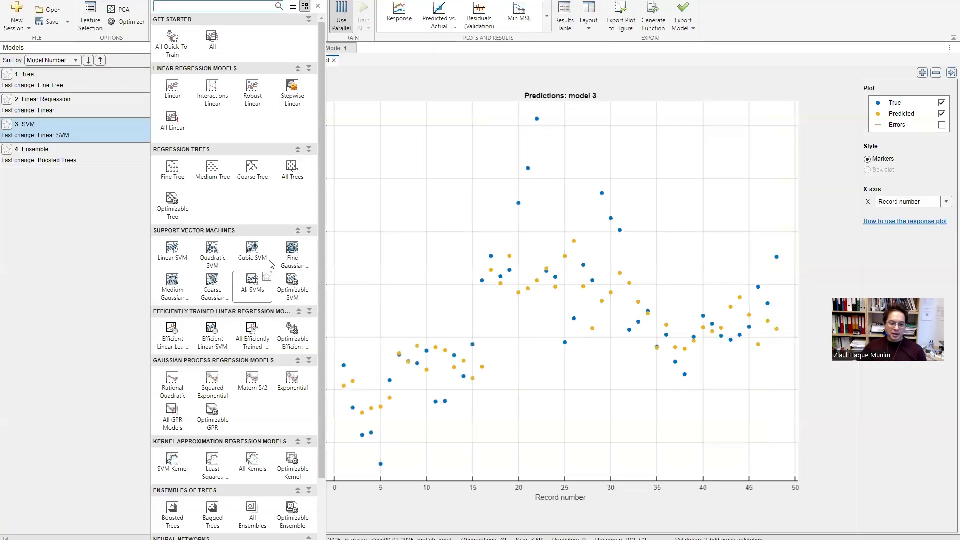
scroll(270, 262, down, 3)
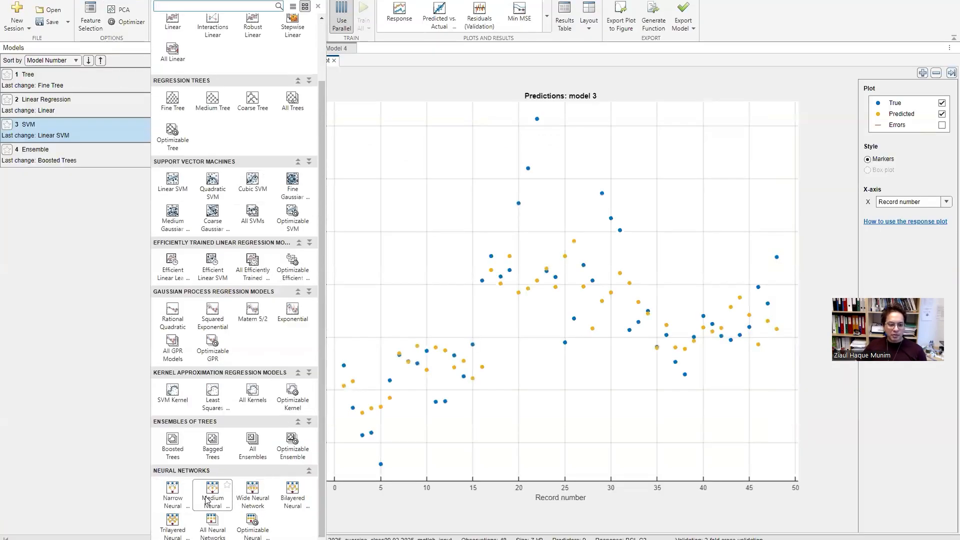